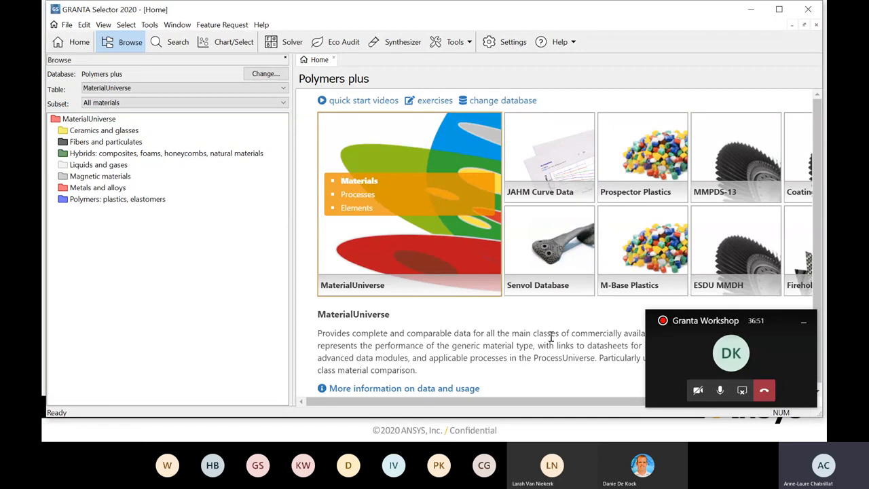
- Open the T6 datasheet for wrought 7075 aluminum from the 7000 series (Zn-alloyed) under non-ferrous metals
mouse_move(452, 404)
mouse_down()
mouse_move(581, 406)
mouse_move(447, 404)
mouse_up()
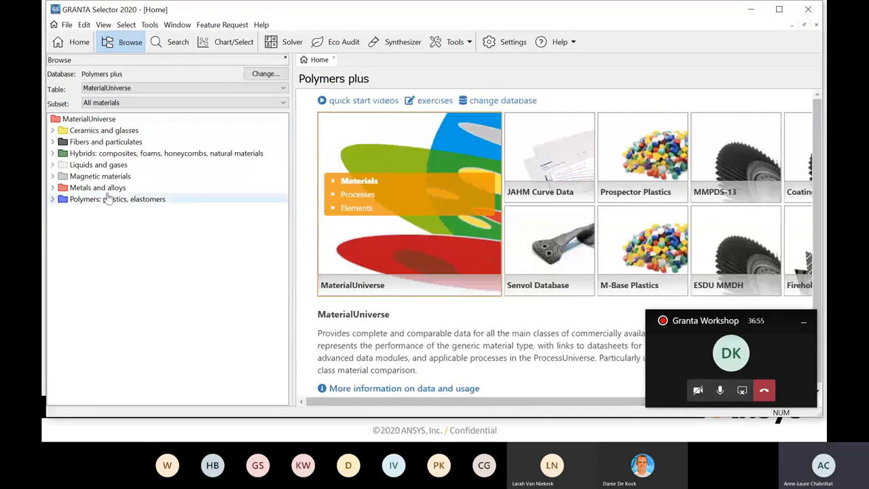
click(52, 189)
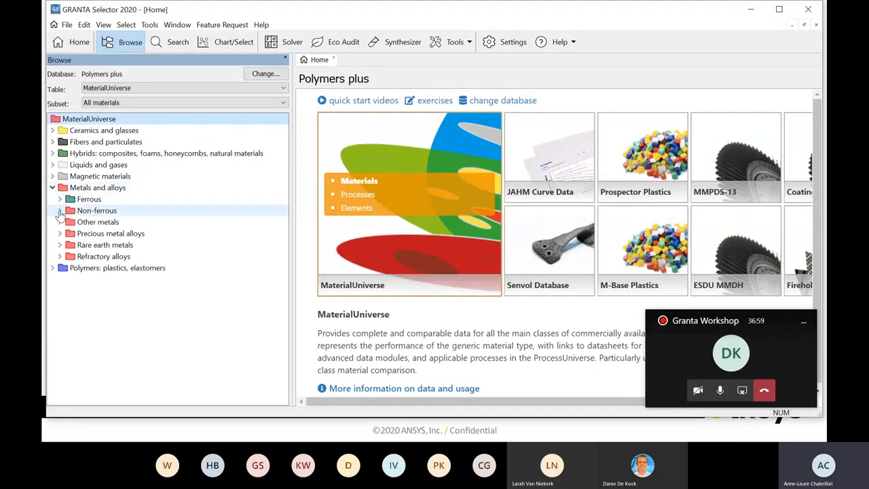
click(59, 211)
click(67, 222)
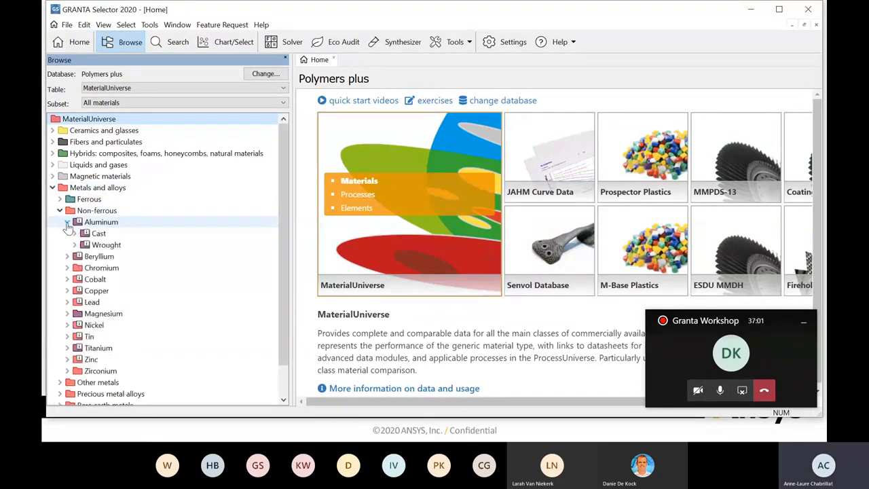
click(75, 245)
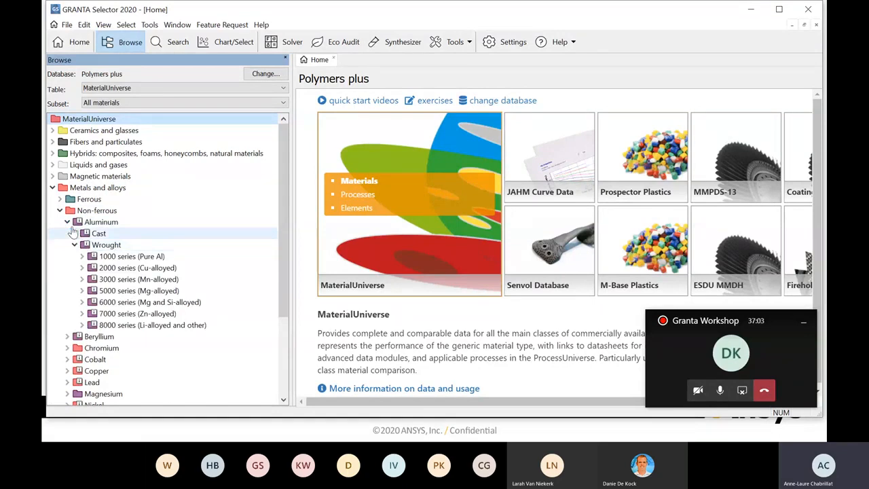
click(81, 314)
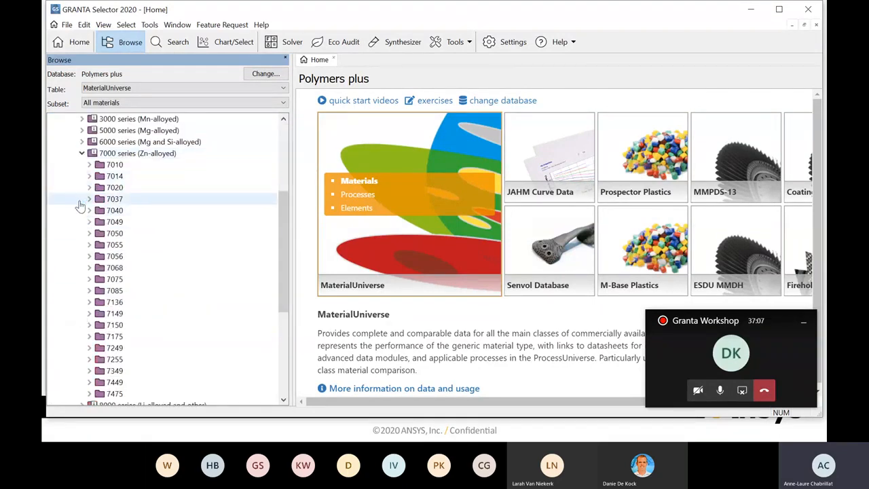
click(89, 279)
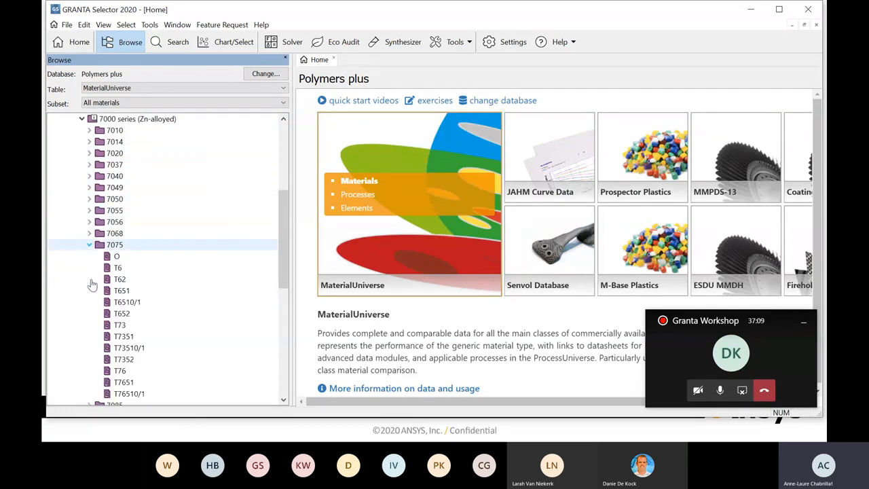
double_click(107, 270)
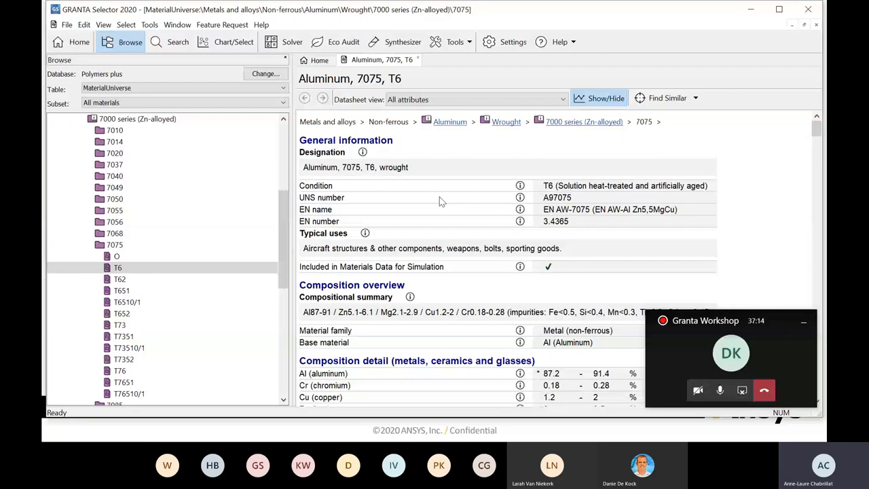
- Examine the datasheet's general information, composition overview, detailed composition and price sections
scroll(439, 201, down, 1)
scroll(421, 203, up, 1)
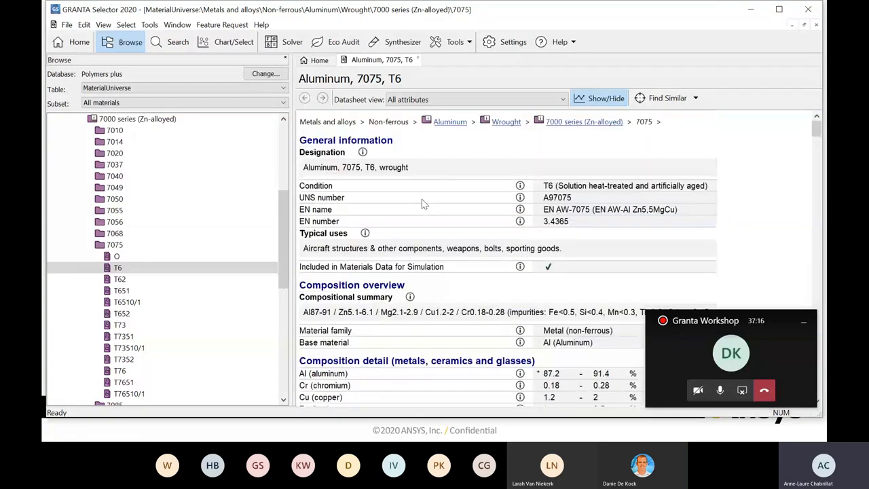
scroll(422, 203, down, 1)
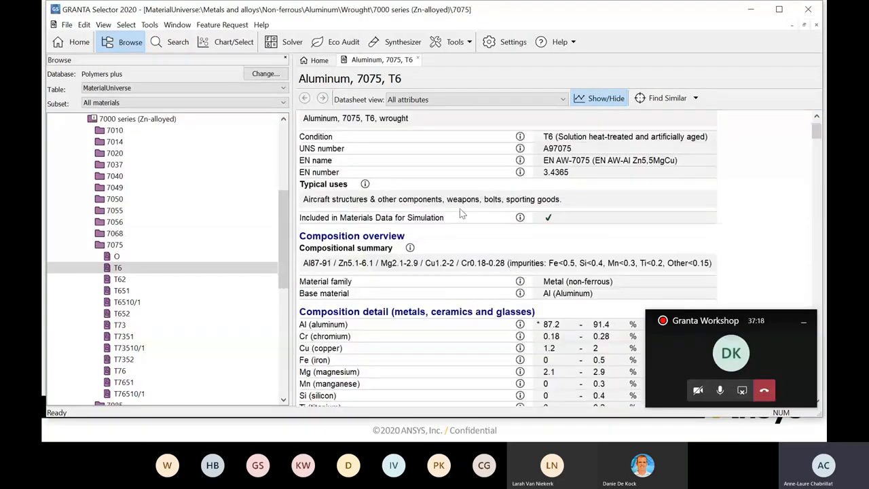
scroll(459, 210, up, 1)
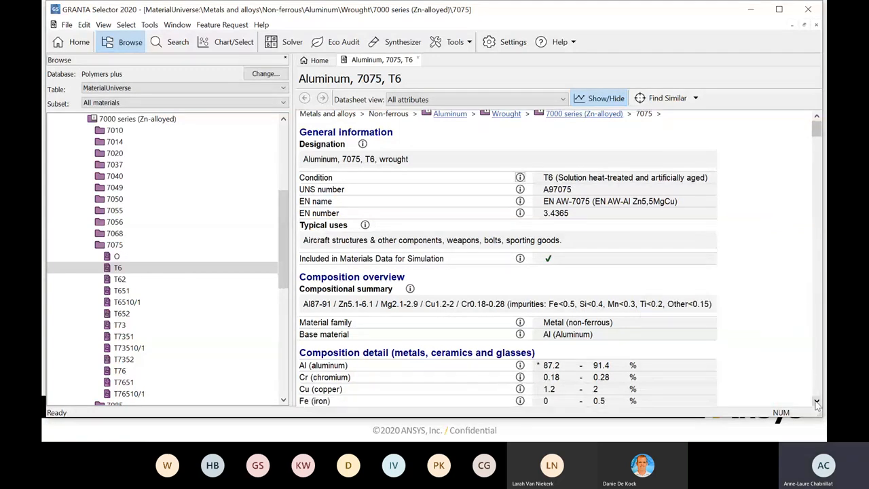
click(817, 402)
click(816, 402)
click(816, 402)
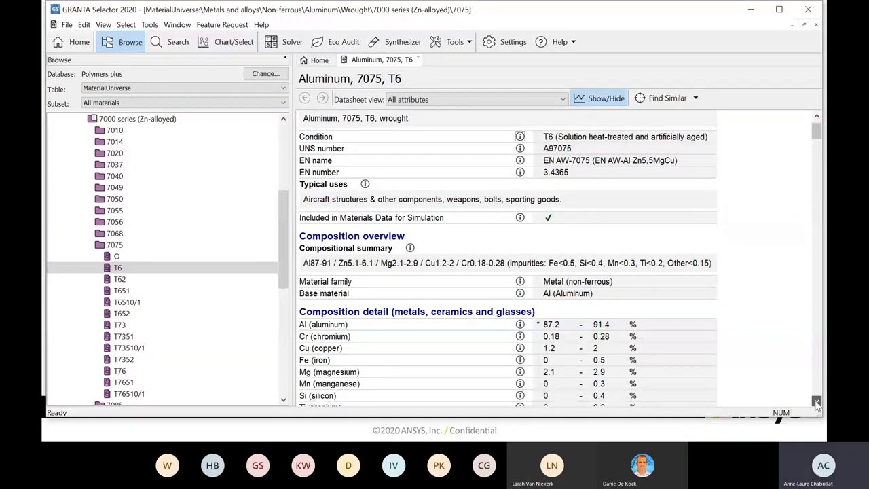
click(816, 402)
click(816, 402)
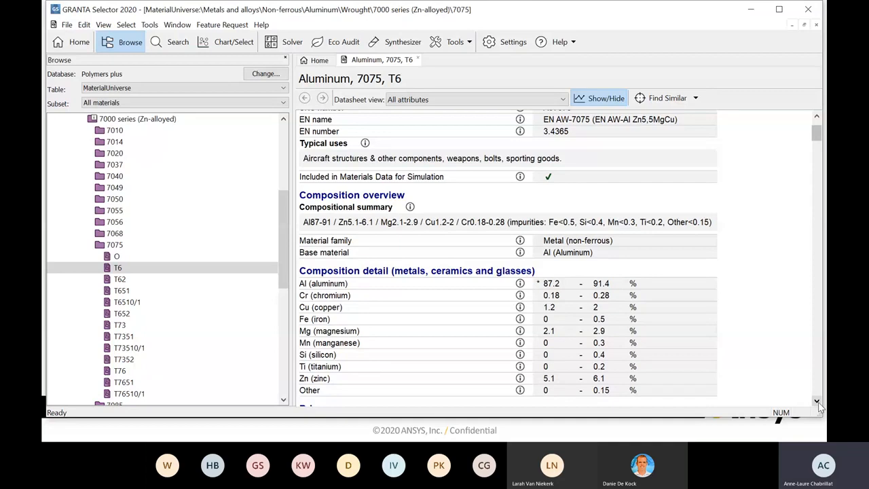
click(817, 402)
click(817, 402)
click(817, 402)
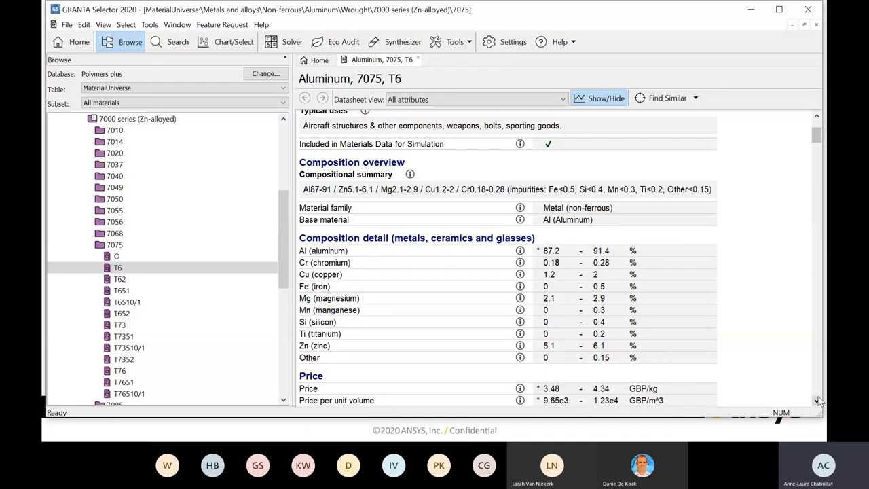
click(817, 402)
click(817, 402)
click(817, 402)
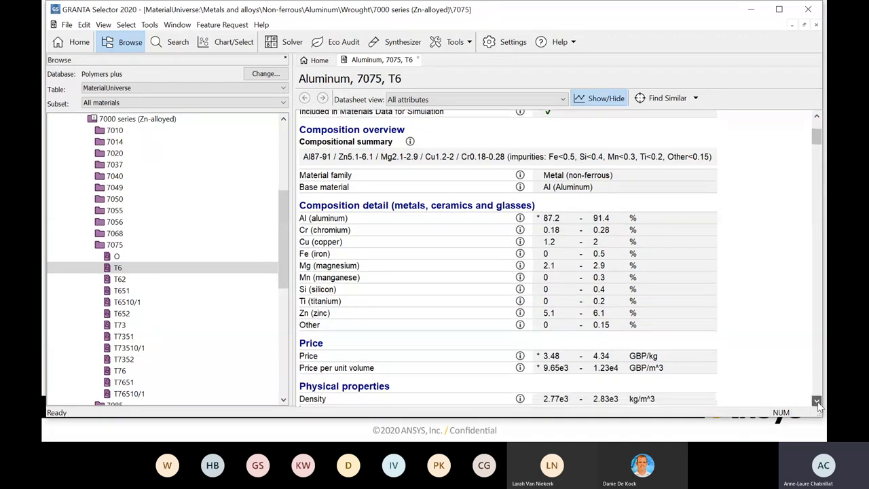
click(817, 402)
click(817, 401)
click(817, 402)
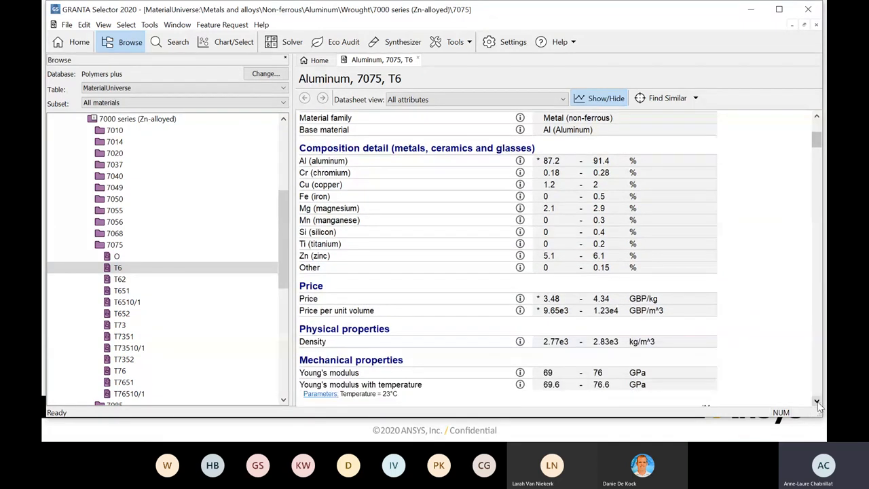
click(817, 401)
click(817, 402)
click(817, 402)
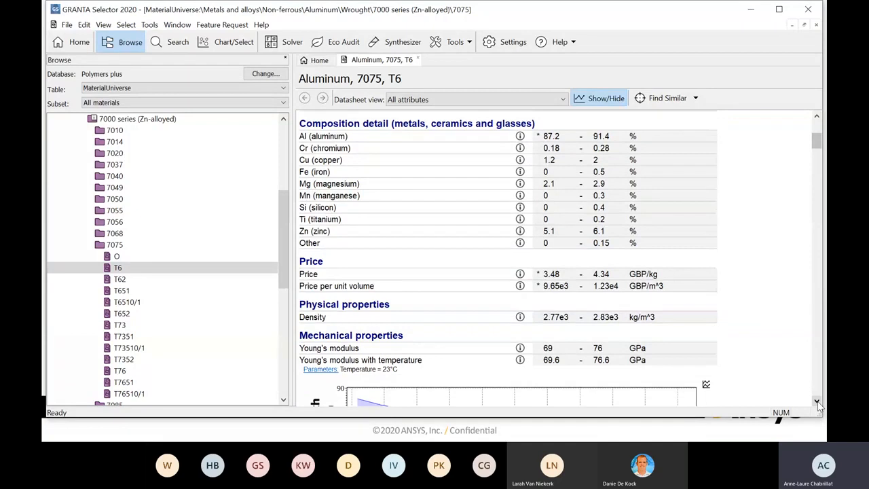
- Return to the start of the datasheet, maximize the window, and review it through density and the Young's modulus temperature curve
scroll(817, 402, up, 5)
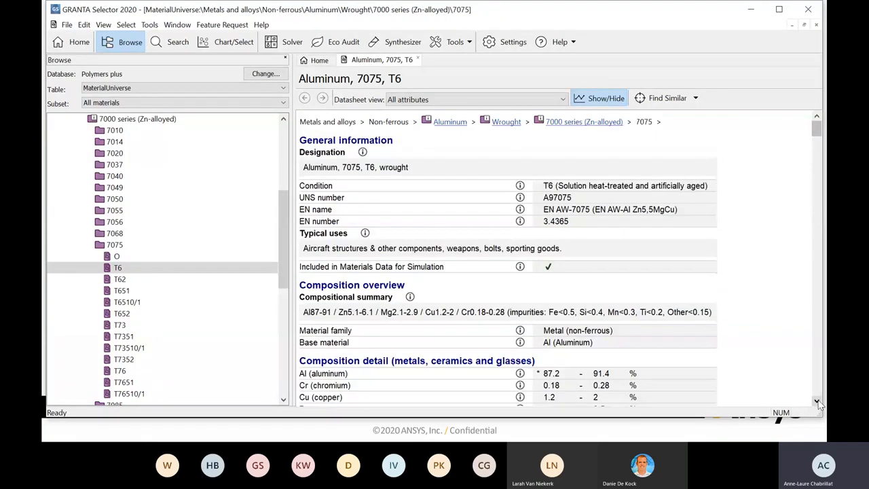
click(817, 402)
click(817, 402)
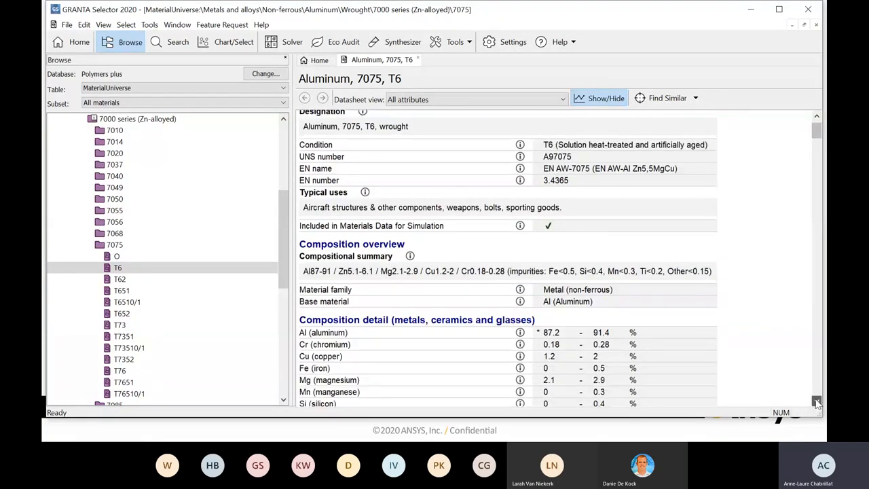
click(817, 402)
click(780, 12)
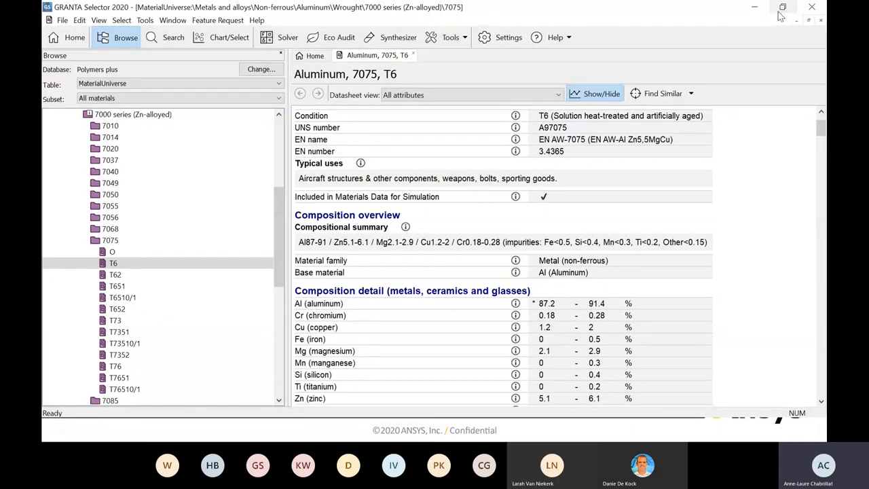
click(821, 403)
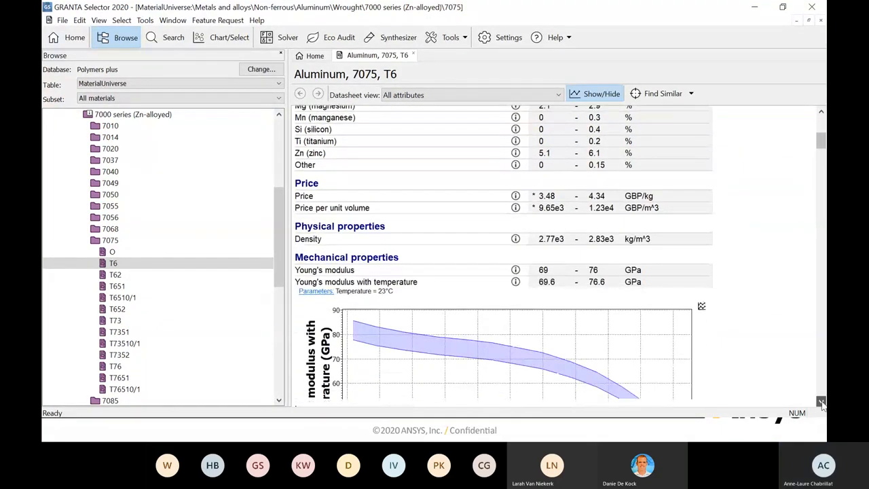
click(821, 403)
click(821, 403)
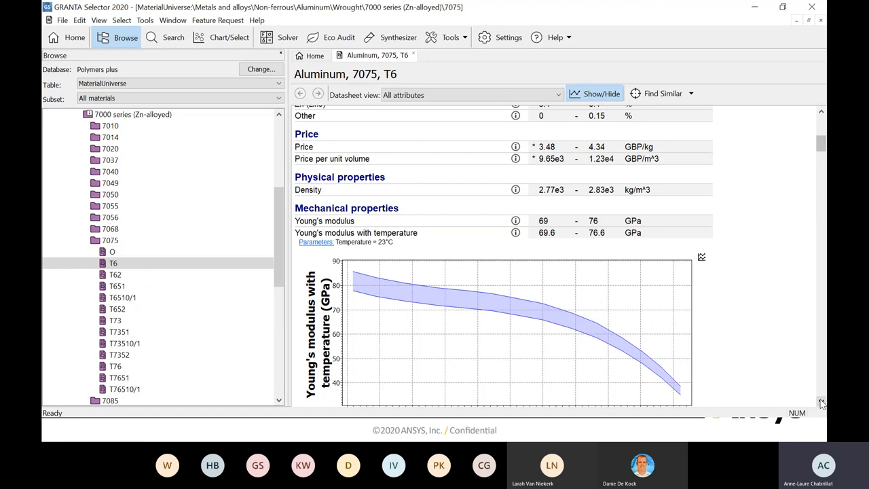
- View the preferred unit system options in the unit settings, and close the settings without changing them
click(491, 41)
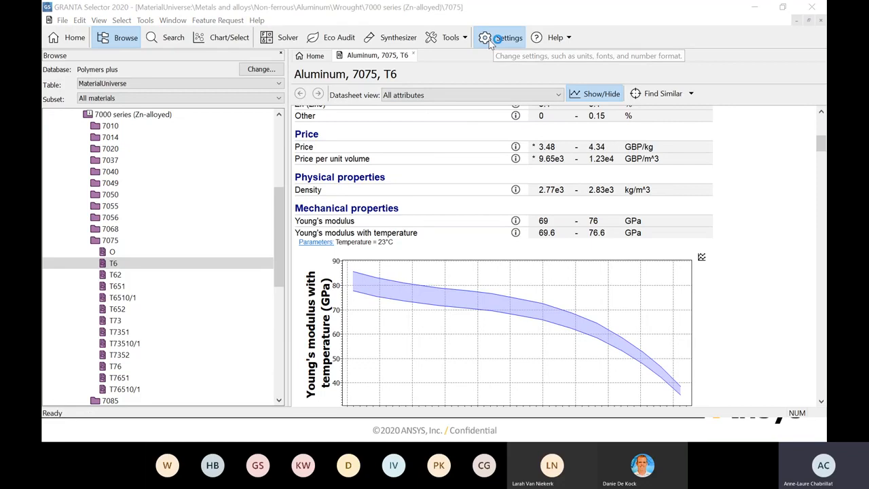
click(435, 83)
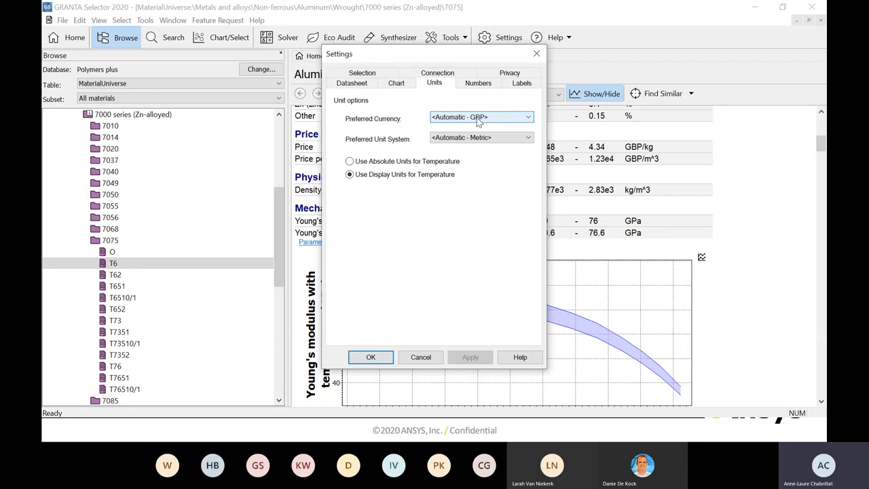
click(530, 138)
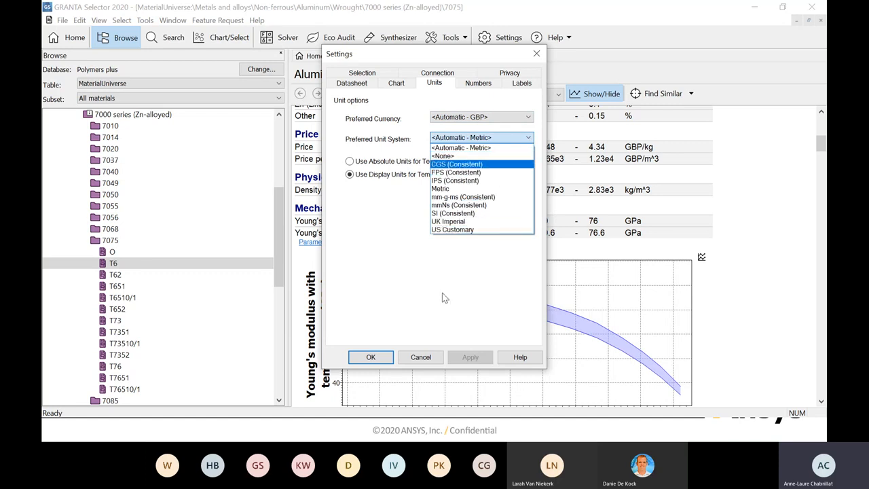
click(537, 59)
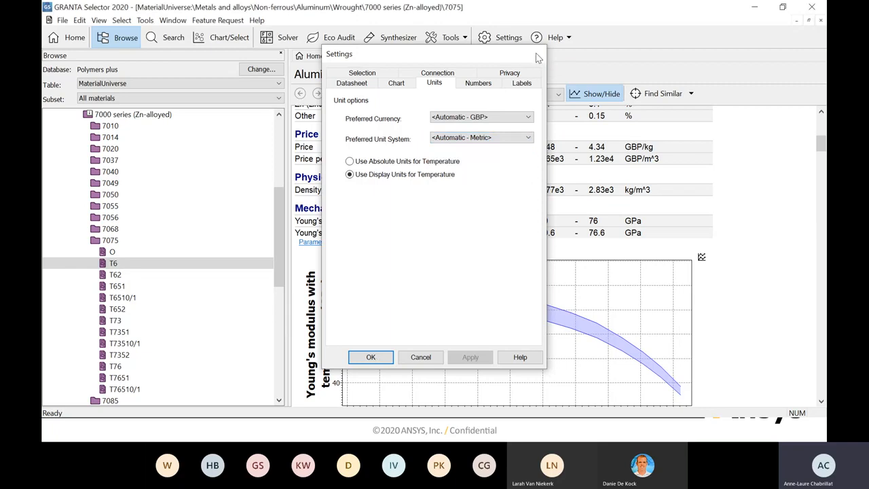
click(536, 54)
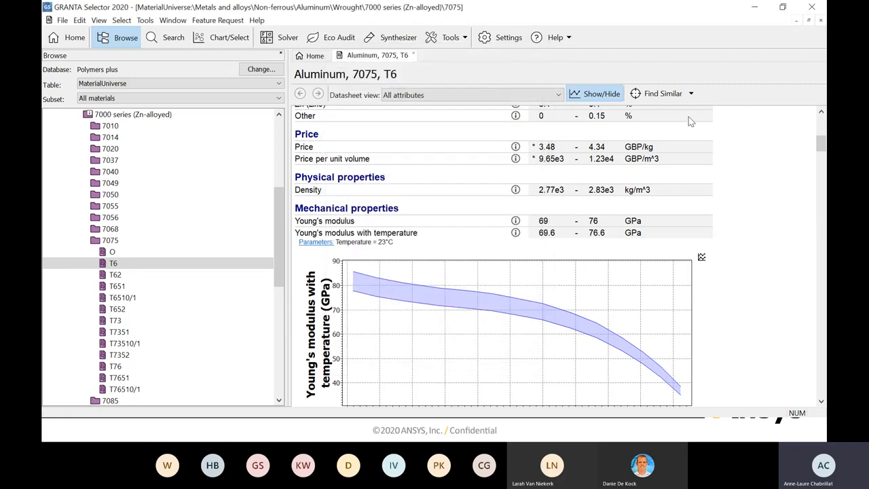
- Examine the mechanical properties and their temperature curves, from Young's modulus and yield strength through compressive, flexural and shear data
click(821, 403)
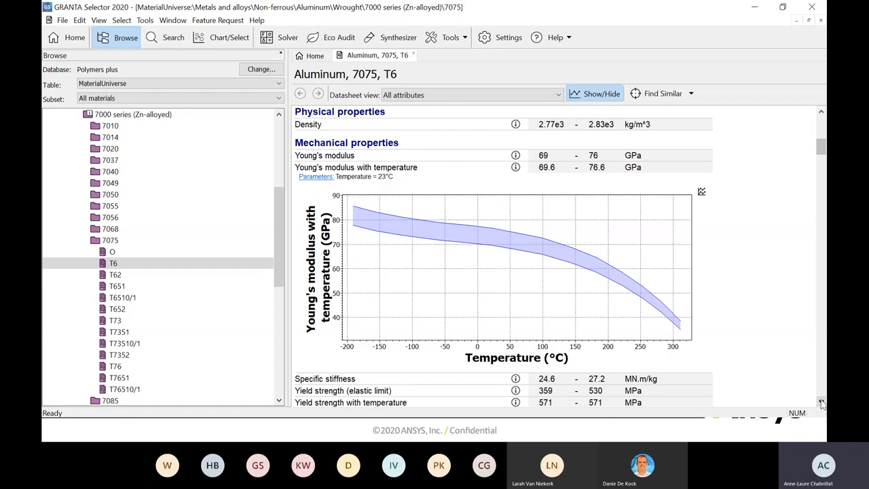
click(821, 401)
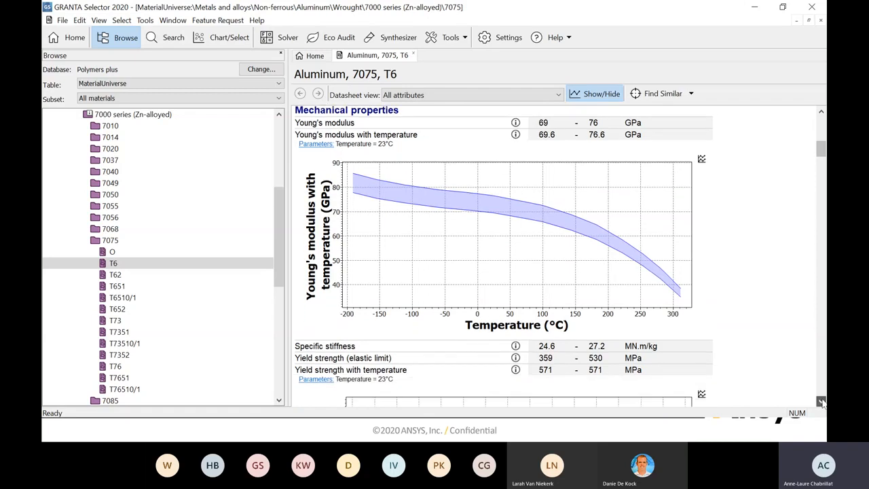
click(822, 402)
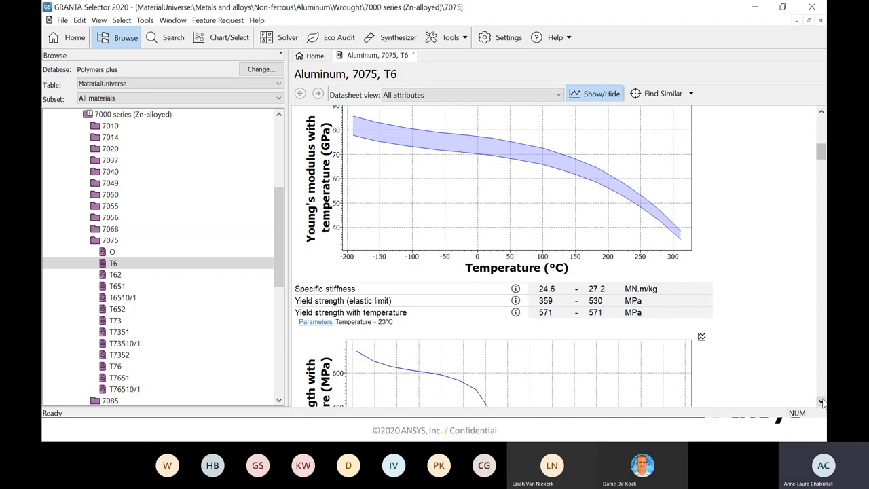
click(821, 401)
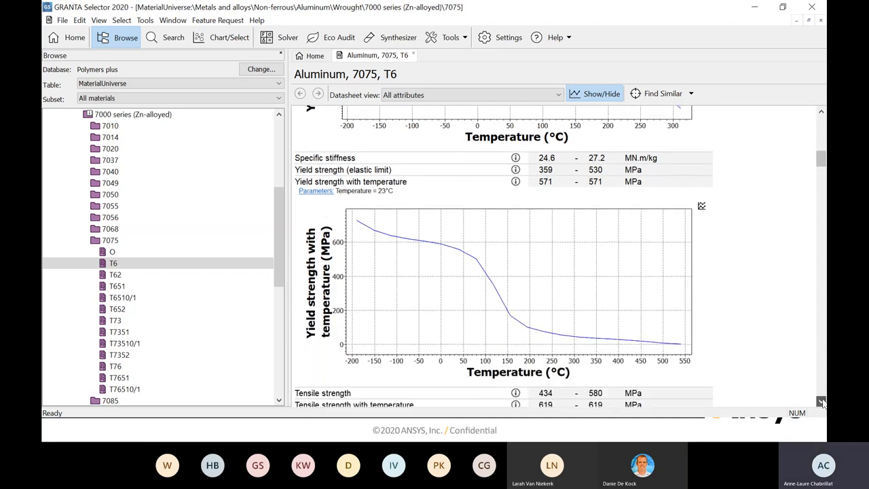
click(821, 401)
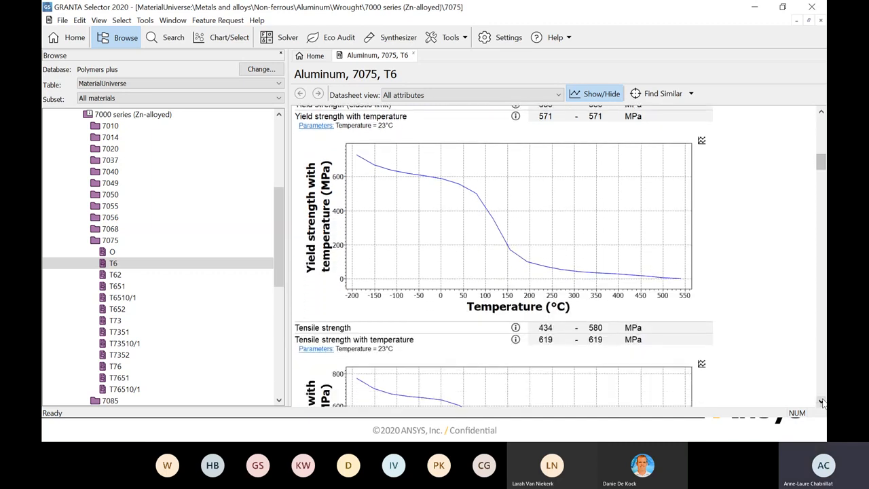
click(821, 402)
click(821, 401)
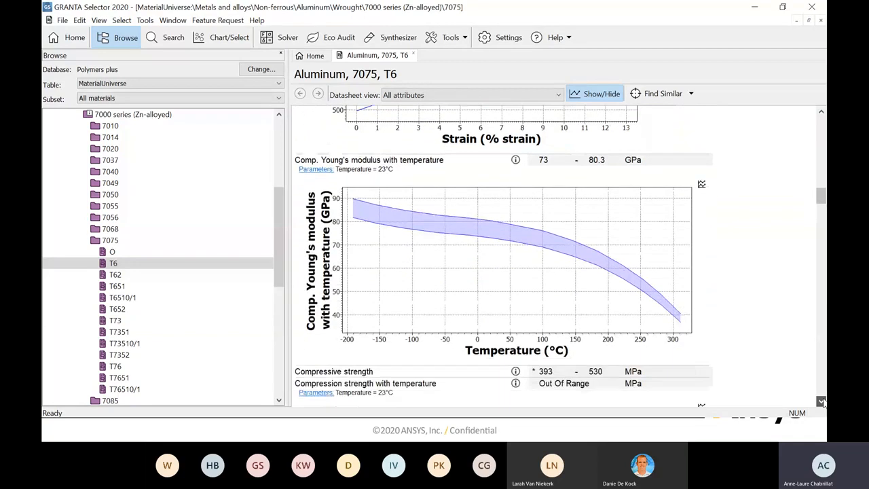
click(821, 402)
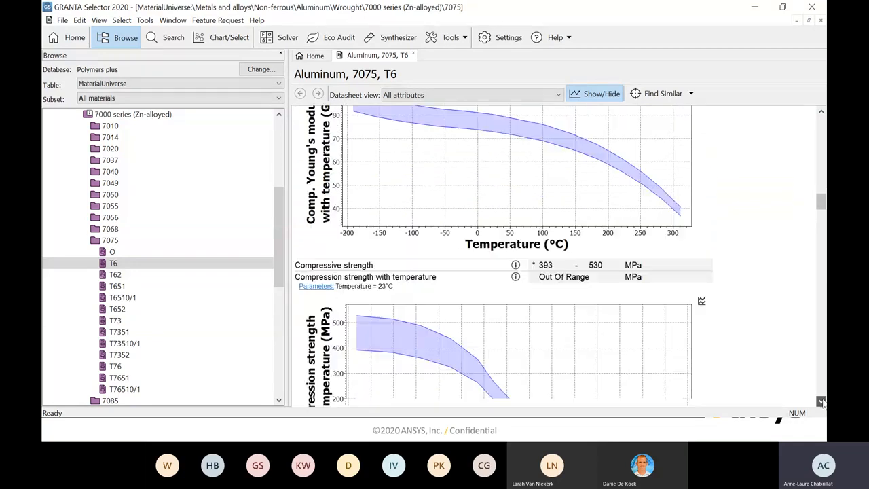
click(821, 401)
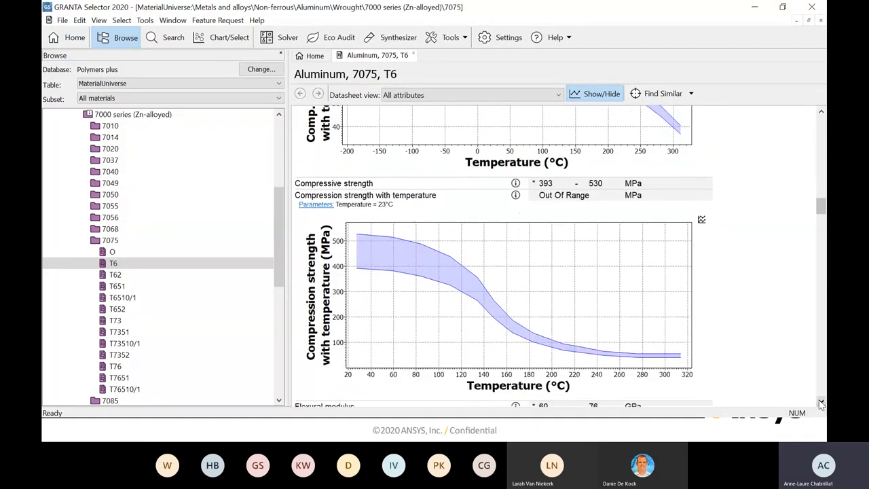
click(821, 401)
click(821, 402)
click(822, 401)
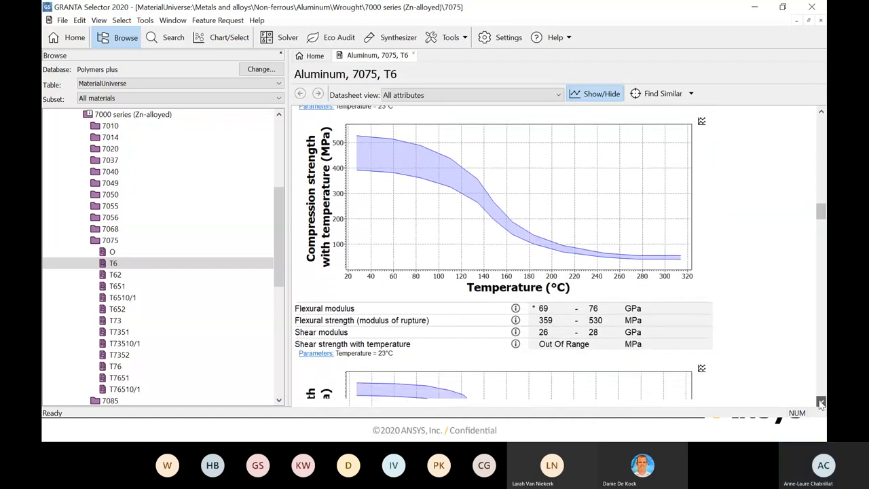
- Examine the shear strength temperature curve, the bulk modulus through hardness values, and the fatigue strength model curve
click(822, 401)
click(821, 401)
click(821, 402)
click(821, 402)
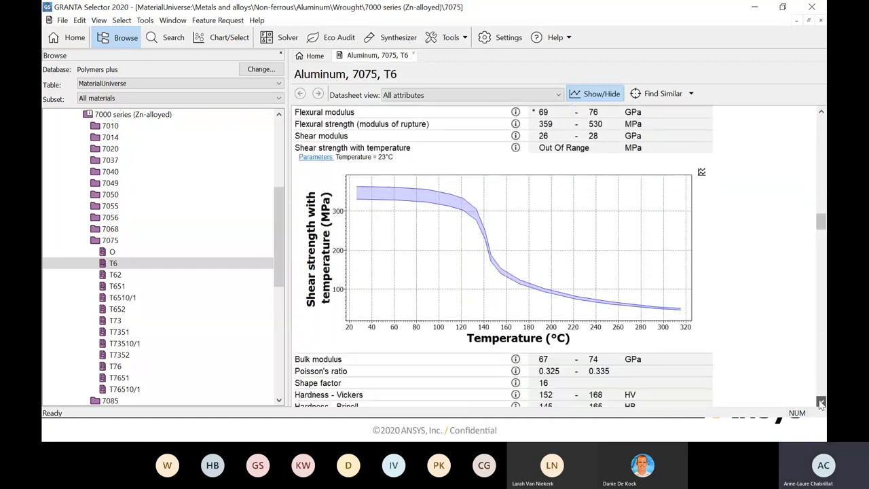
click(822, 402)
click(821, 402)
click(822, 402)
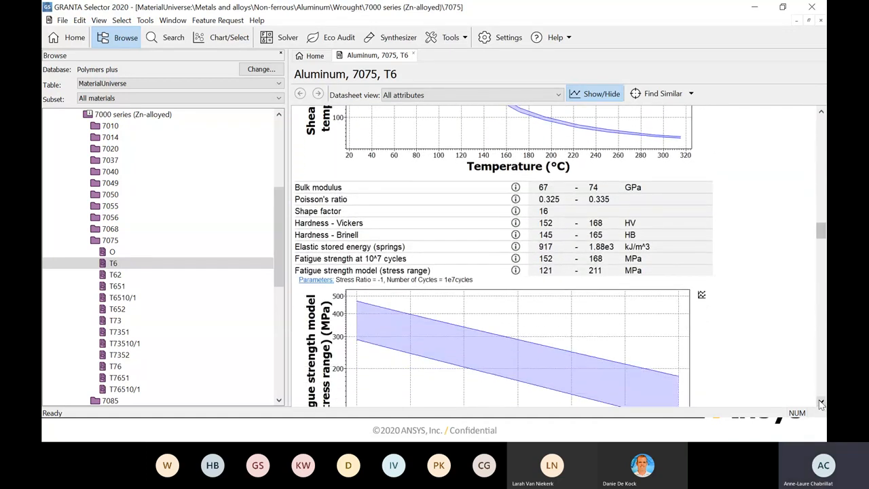
click(821, 401)
click(821, 402)
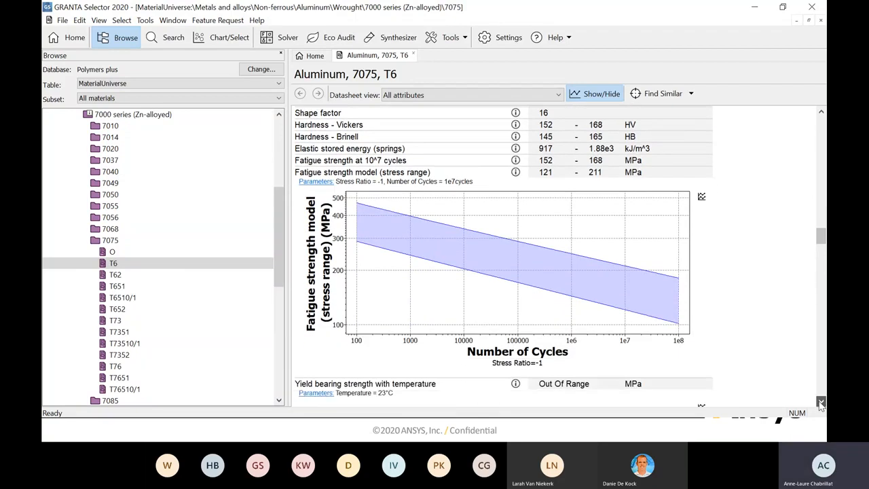
- Examine the yield bearing strength and ultimate bearing strength curves against temperature
click(822, 402)
click(821, 402)
click(821, 401)
click(821, 402)
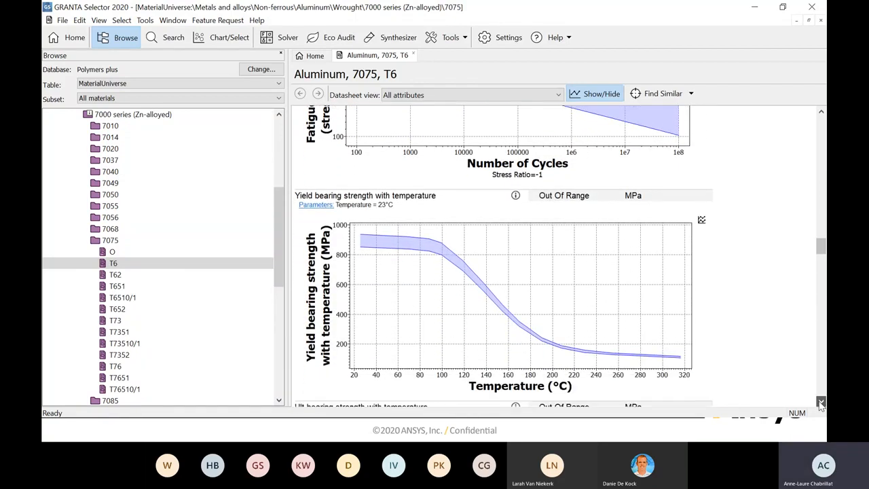
click(822, 402)
click(821, 402)
click(821, 402)
click(821, 402)
- Examine the impact and fracture properties and the thermal properties, including the thermal conductivity curve with temperature
click(822, 402)
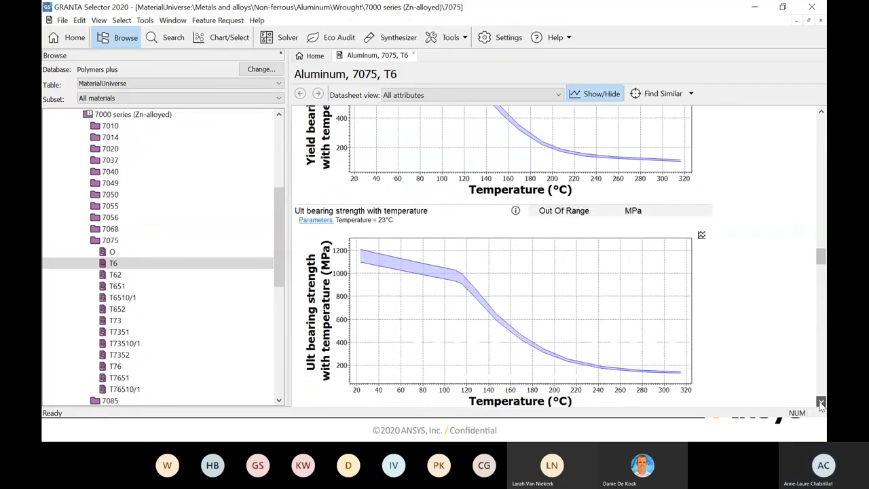
click(821, 402)
click(821, 402)
click(821, 402)
click(821, 402)
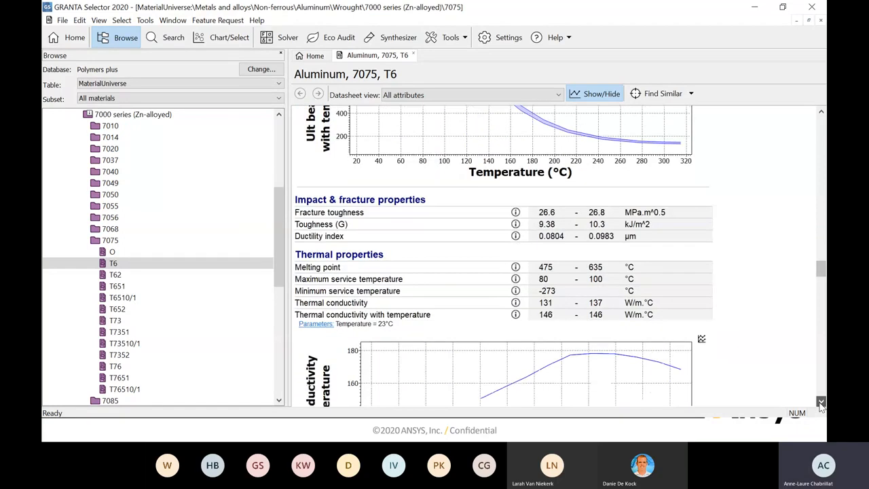
click(821, 402)
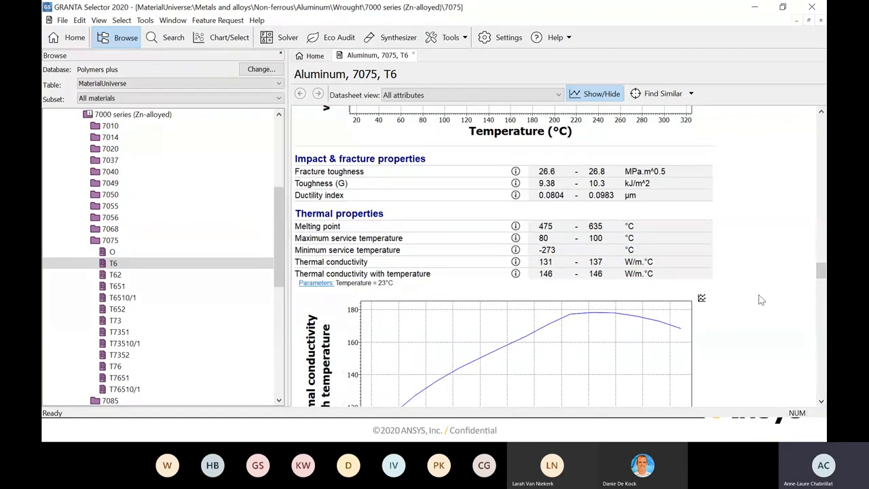
click(821, 402)
click(821, 402)
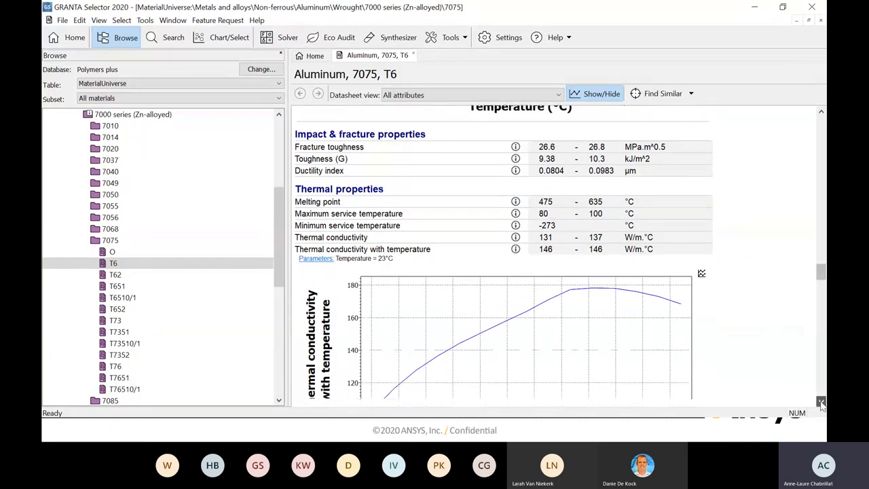
click(821, 402)
click(822, 402)
click(821, 402)
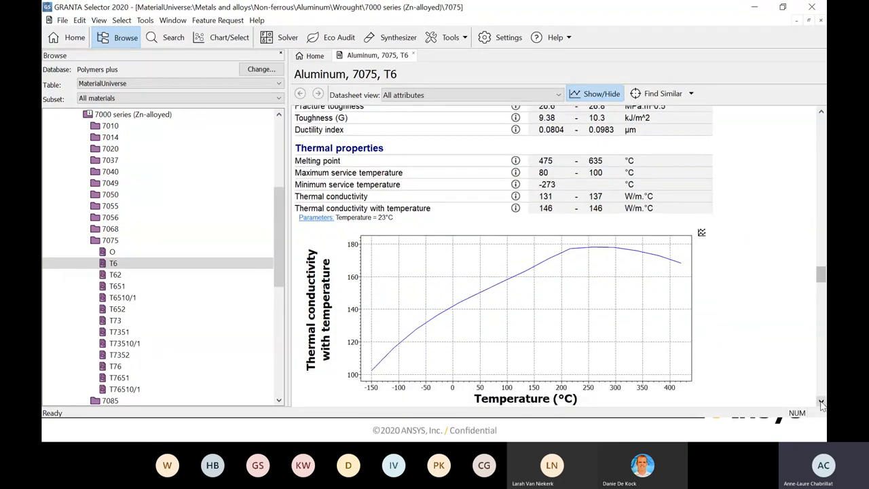
click(821, 402)
click(821, 402)
click(821, 402)
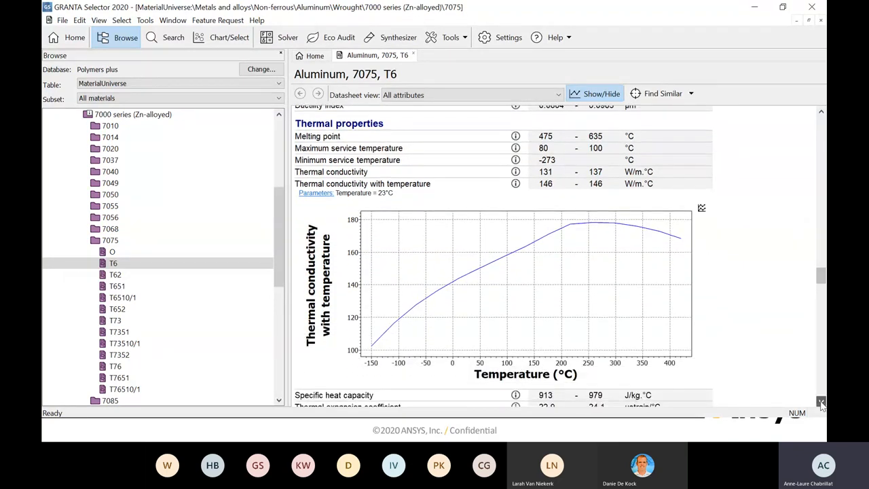
- Review the remaining thermal data through the electrical, magnetic, optical, healthcare and food, and restricted substances sections
click(821, 402)
drag(822, 401, 821, 404)
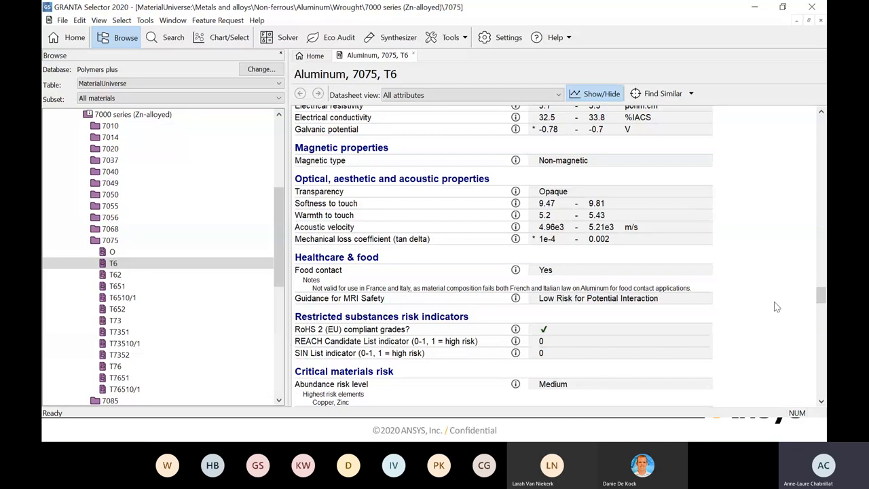
click(821, 403)
click(821, 404)
click(821, 403)
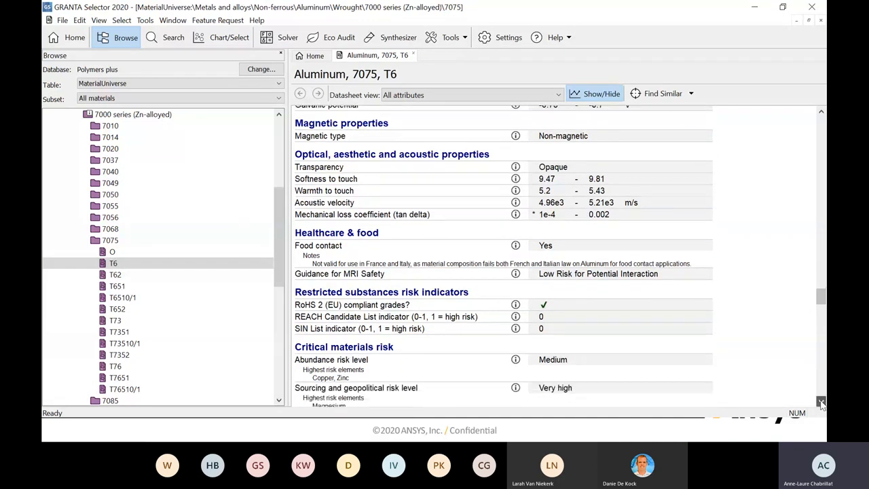
click(821, 403)
click(821, 403)
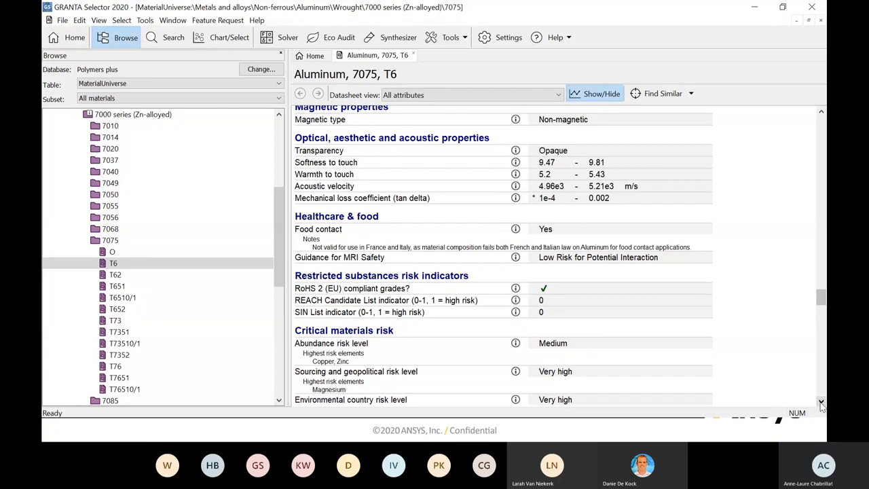
- Examine the critical materials risk section, covering abundance, sourcing, environmental country, price volatility and conflict material risk levels
click(820, 402)
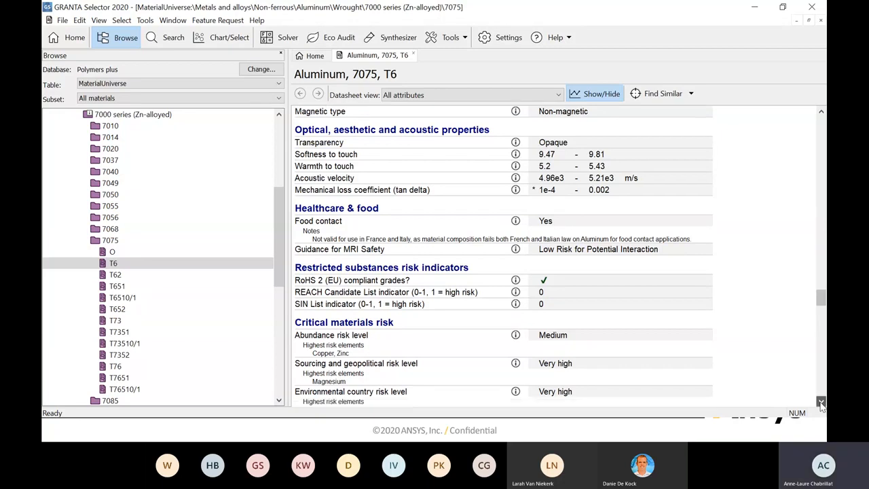
click(821, 402)
click(821, 402)
click(821, 401)
click(821, 402)
click(821, 402)
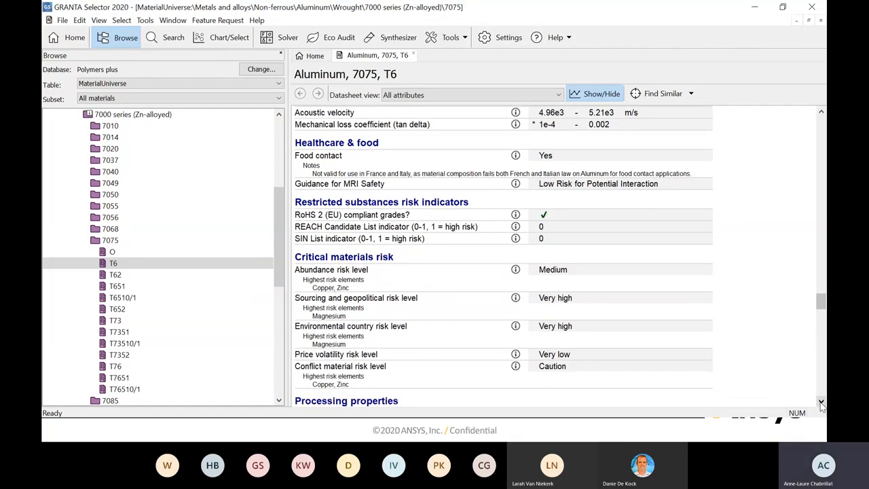
click(821, 402)
click(821, 402)
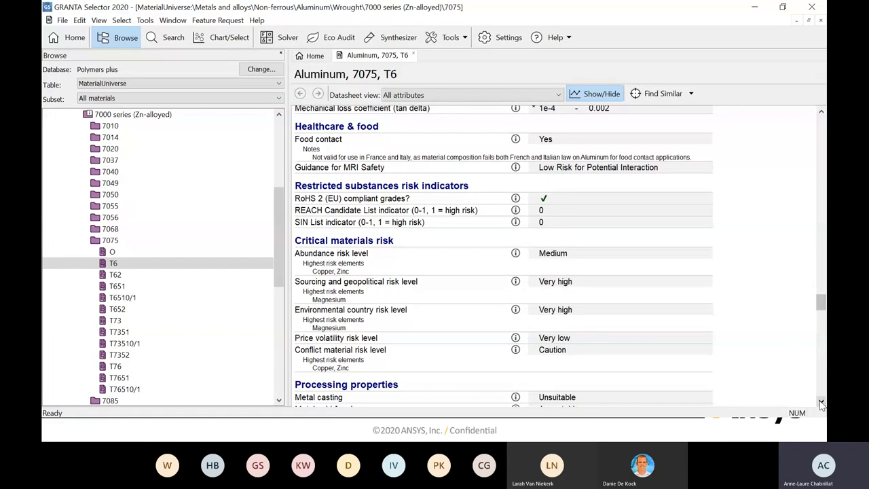
click(821, 402)
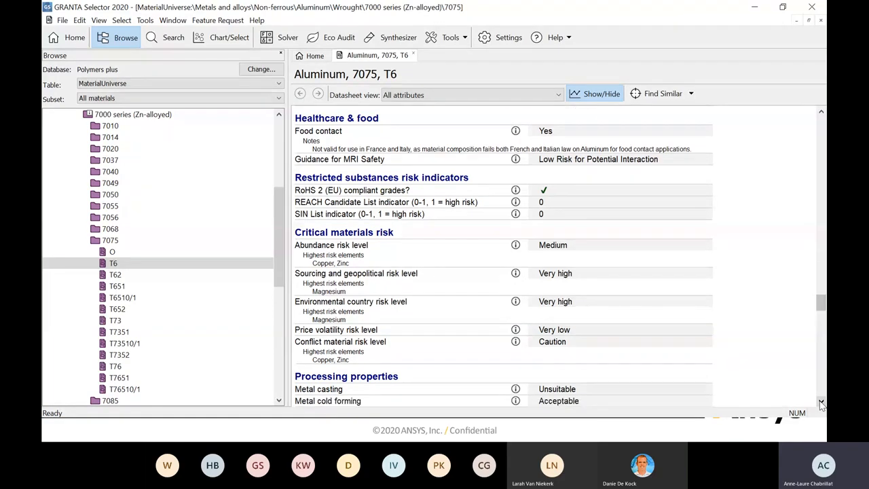
click(820, 402)
click(820, 401)
click(821, 402)
click(821, 401)
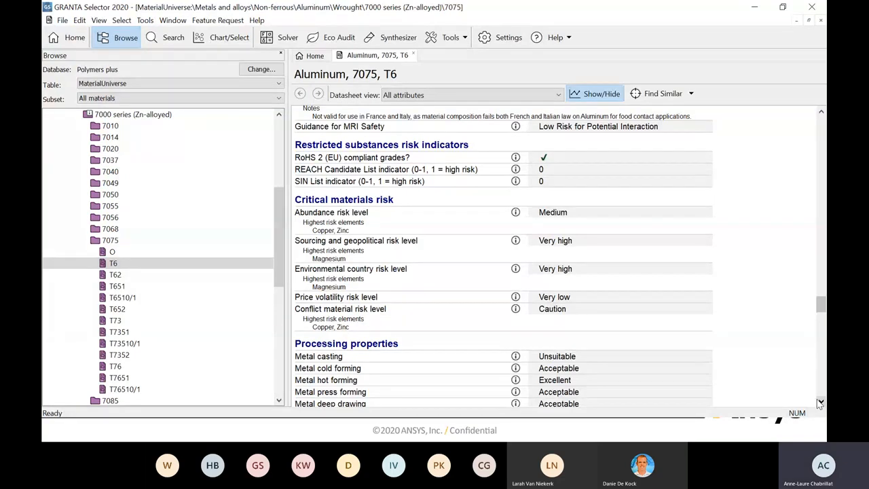
click(820, 402)
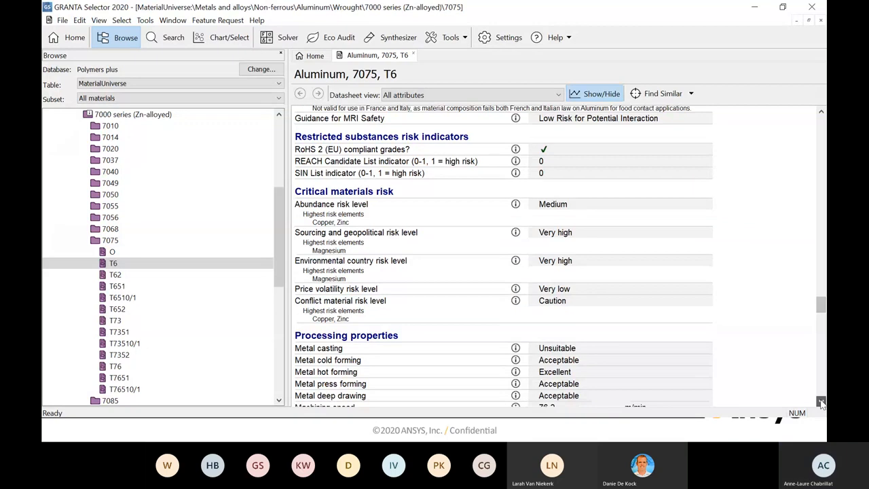
click(820, 403)
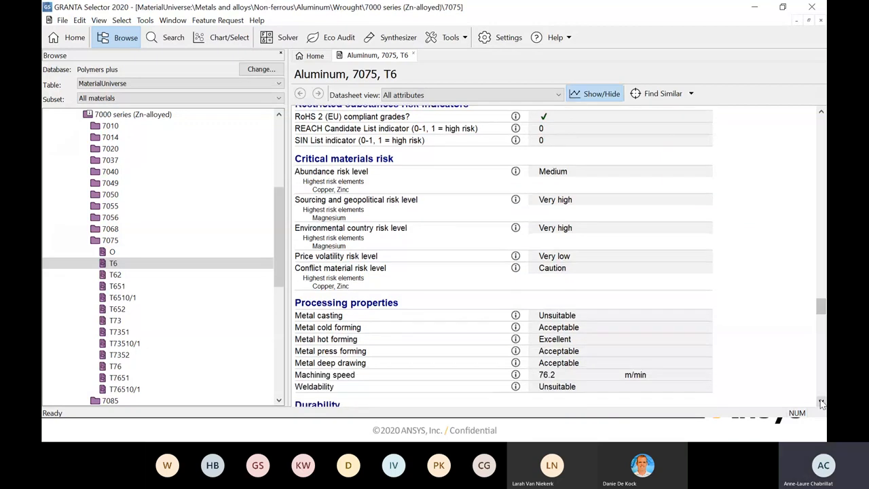
- Recheck the restricted substances and critical materials risk sections, and examine the processing properties from metal casting to weldability
click(820, 113)
click(821, 113)
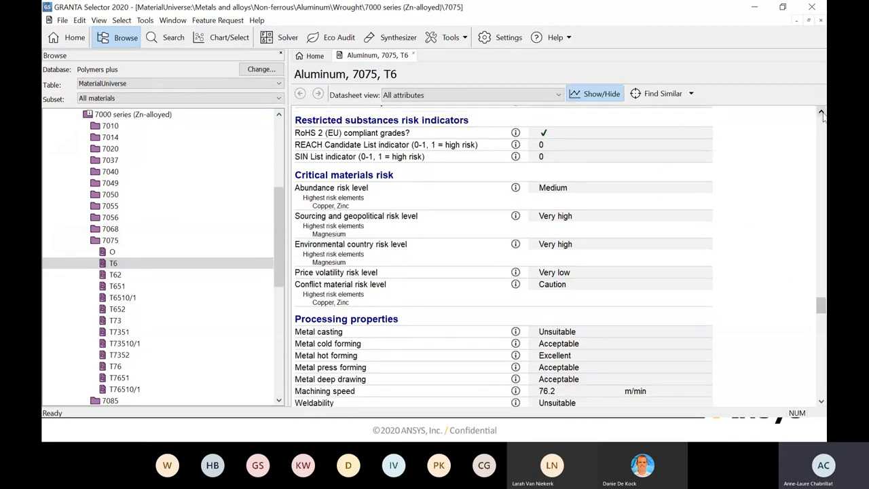
click(820, 402)
click(821, 402)
click(821, 403)
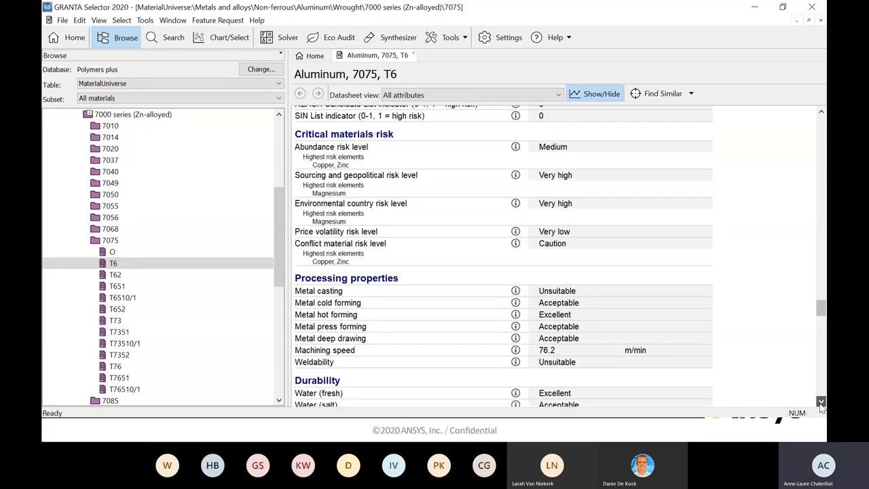
click(820, 403)
click(821, 403)
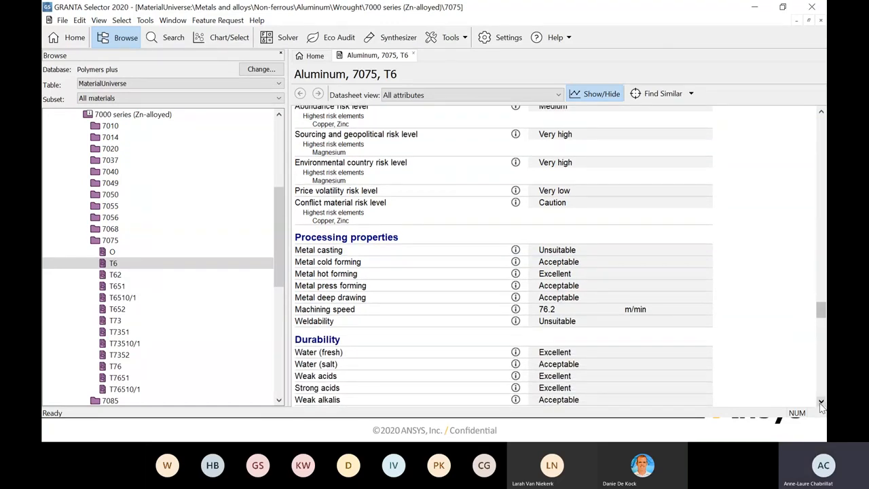
click(820, 403)
click(820, 402)
- Examine the durability ratings and the stress corrosion cracking entry under corrosion resistance of metals
click(820, 402)
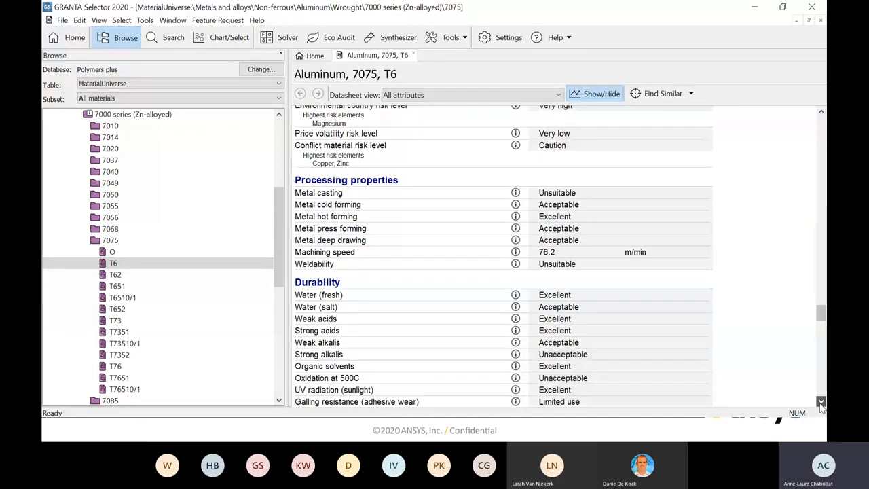
click(821, 403)
click(821, 403)
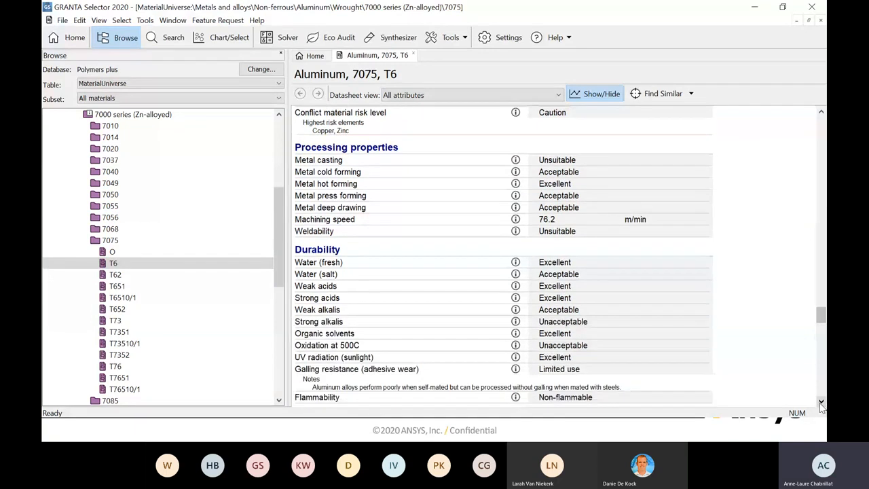
click(820, 402)
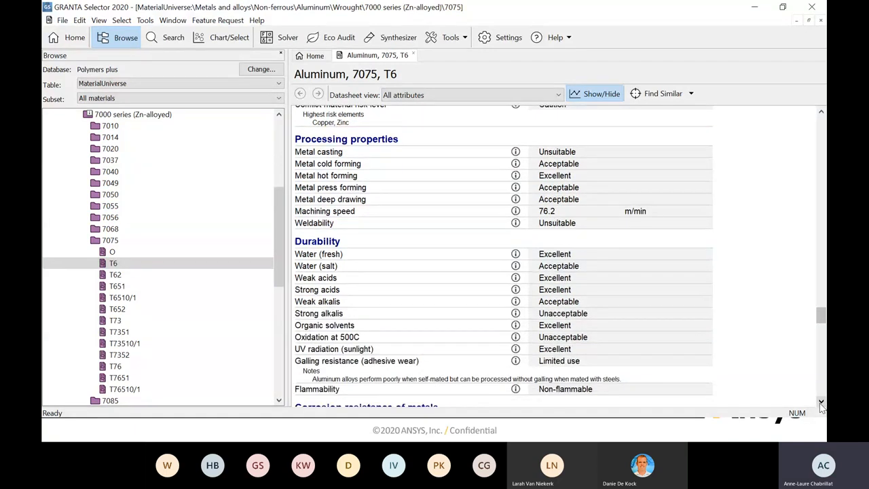
click(820, 402)
click(820, 402)
click(821, 402)
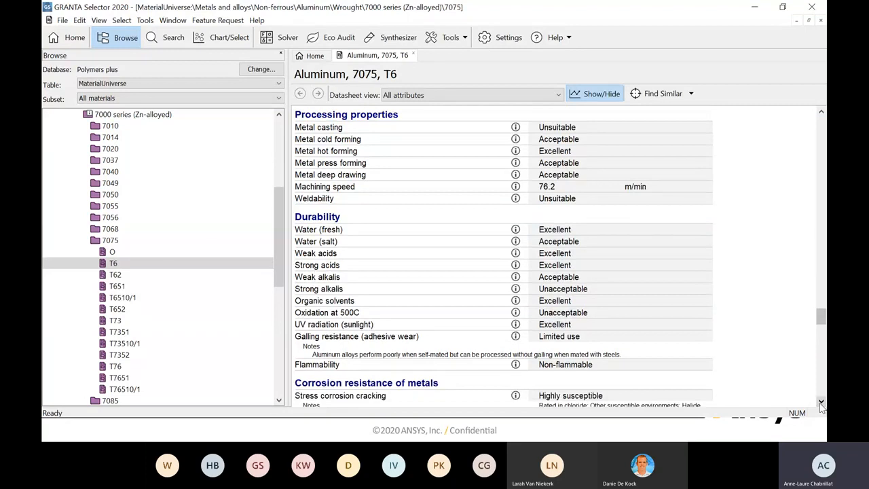
click(820, 402)
- Examine the primary production energy, CO2 and water data and the first part of the processing energy and CO2 footprint section
click(821, 402)
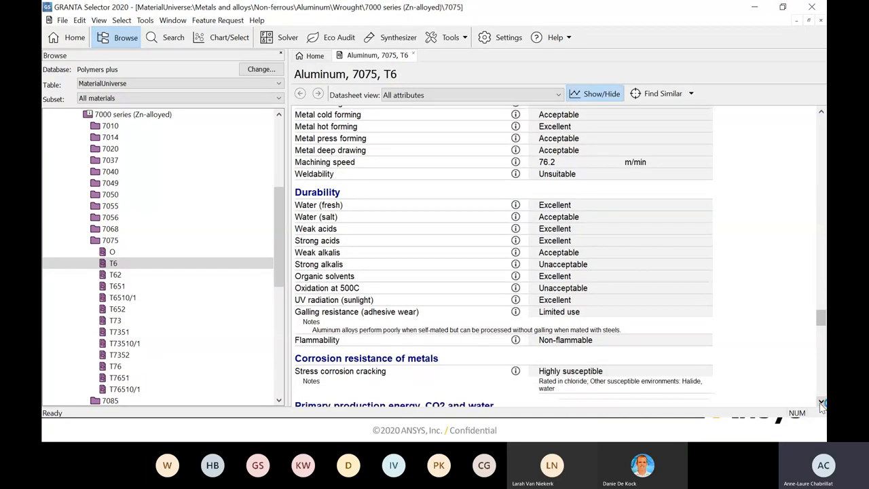
click(820, 403)
click(821, 403)
click(821, 402)
click(821, 402)
click(820, 403)
click(820, 402)
click(820, 402)
click(821, 402)
click(820, 403)
click(820, 403)
click(820, 402)
click(821, 402)
click(821, 403)
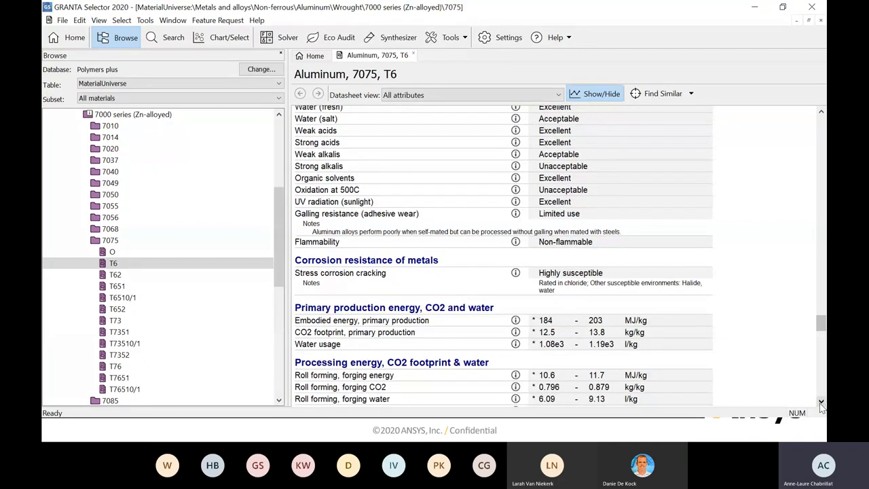
click(821, 402)
click(821, 402)
click(821, 403)
click(821, 402)
click(820, 403)
click(820, 402)
click(821, 402)
click(821, 403)
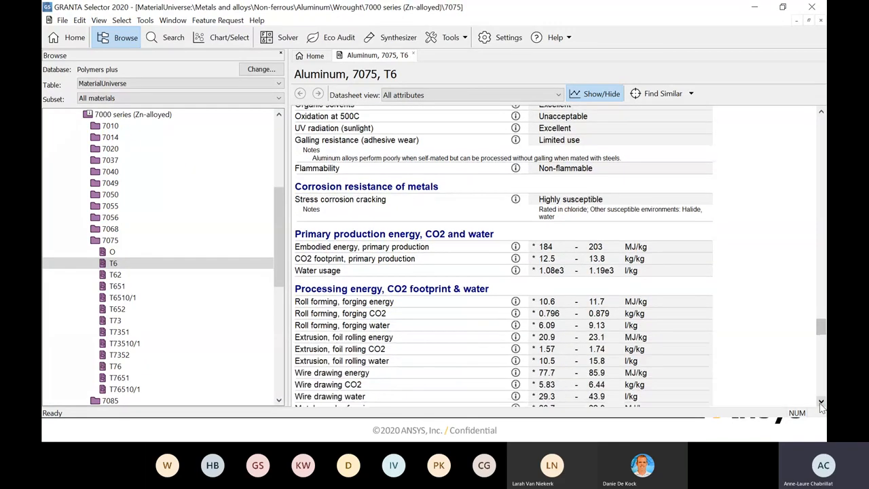
click(821, 402)
click(820, 403)
click(821, 402)
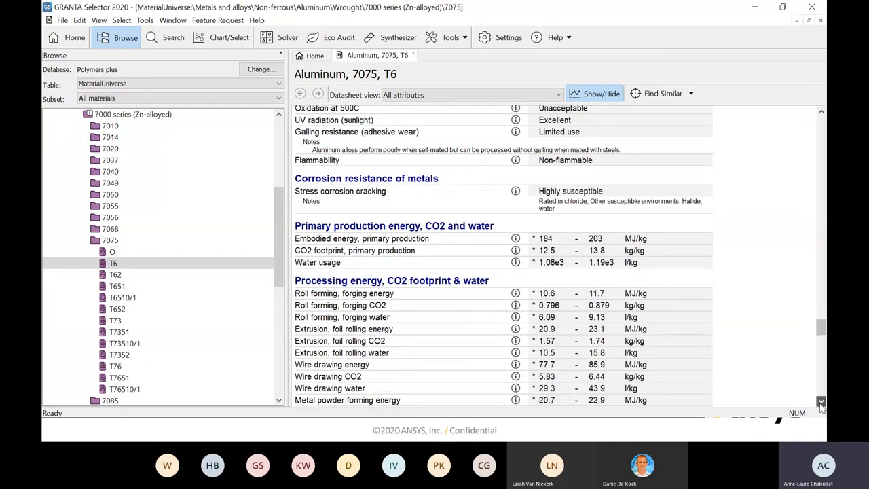
click(820, 403)
click(820, 402)
click(821, 402)
click(821, 402)
click(820, 403)
click(821, 402)
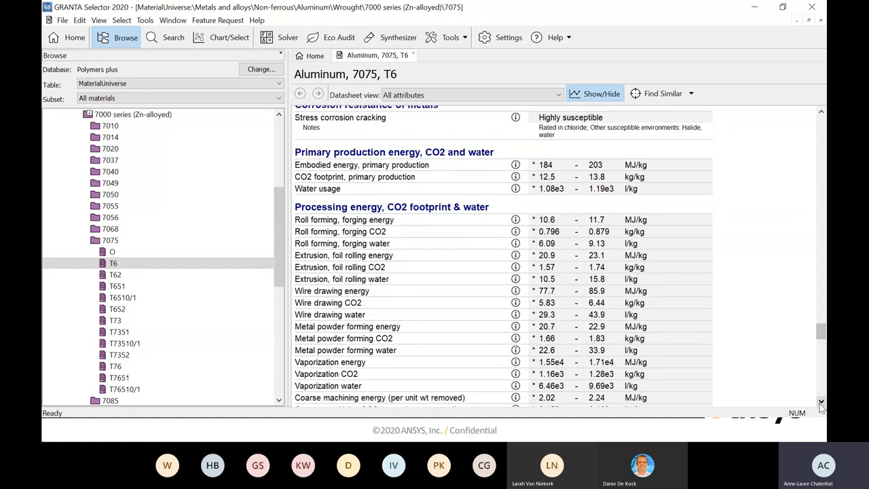
click(821, 403)
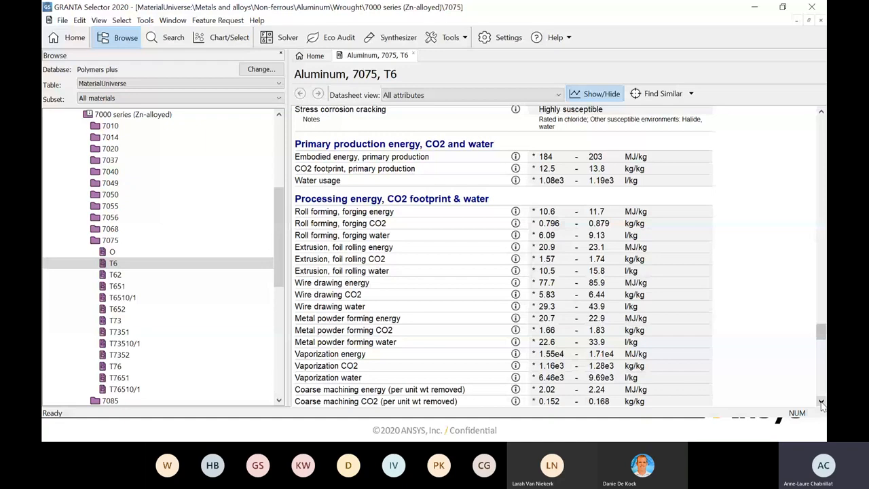
- Review the machining energy and CO2 values, the recycling and end of life section, and the possible substitutes for the principal component
click(821, 403)
click(821, 403)
click(820, 403)
click(821, 403)
click(821, 403)
click(820, 403)
click(821, 403)
click(820, 402)
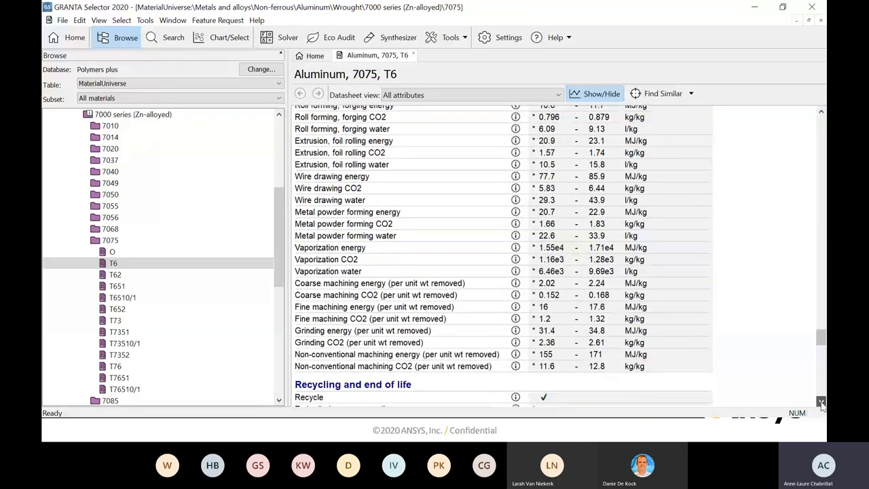
click(820, 402)
click(820, 403)
- Examine the geo-economic data for the principal component and the main mining or production areas
click(820, 403)
click(821, 402)
click(820, 402)
click(821, 403)
click(820, 402)
click(820, 403)
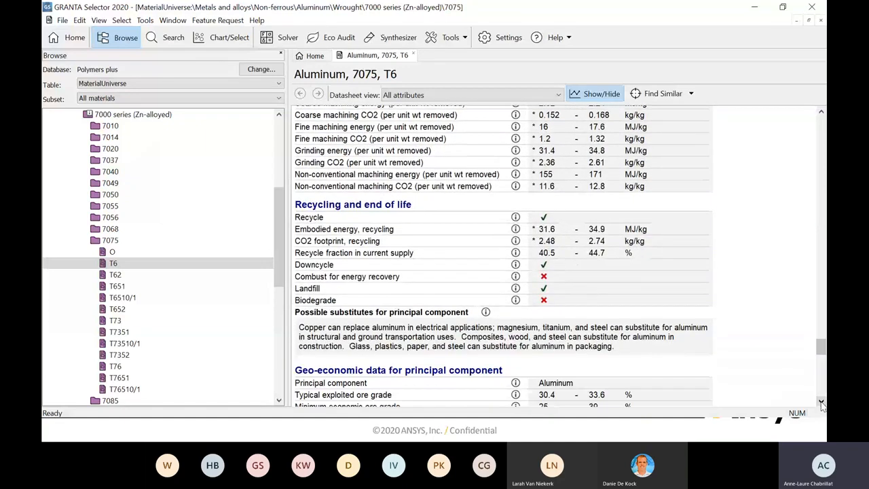
click(821, 403)
click(820, 403)
click(820, 402)
click(821, 403)
click(821, 402)
click(820, 402)
click(821, 402)
click(820, 403)
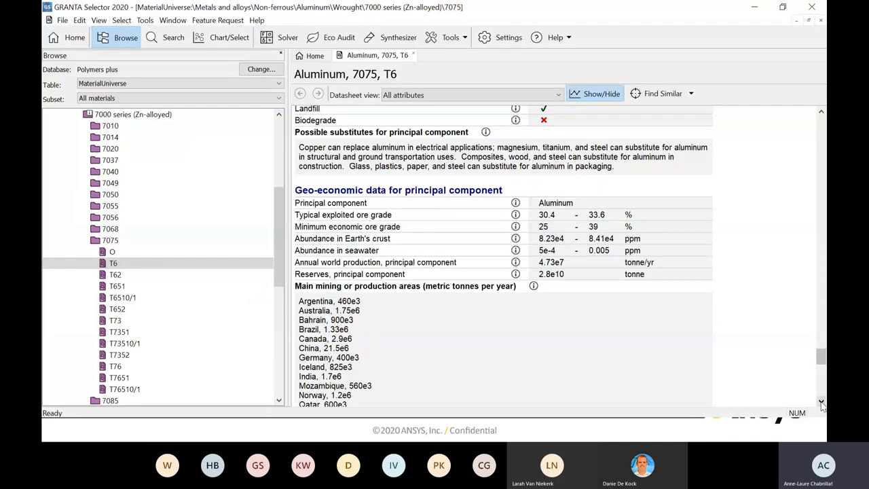
- Review the other notes, the standards with similar compositions by country, and the links to related data
click(820, 402)
click(820, 402)
click(821, 402)
click(821, 402)
click(820, 402)
click(820, 402)
click(820, 403)
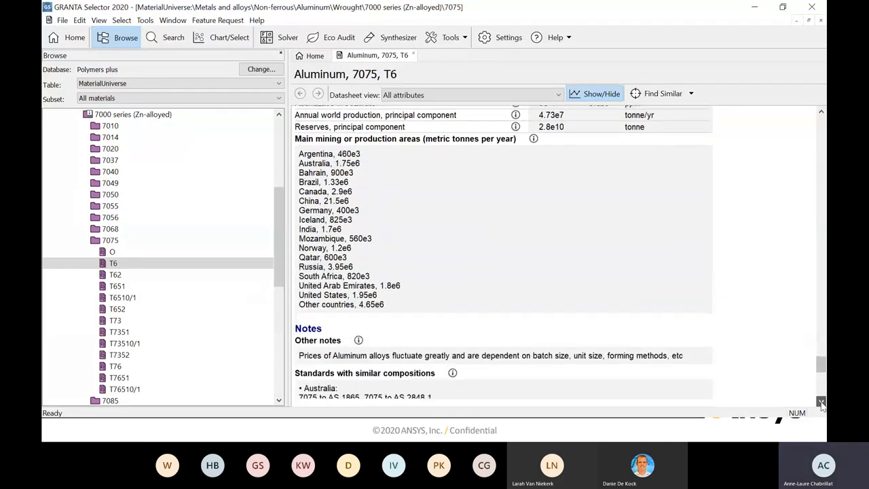
click(820, 402)
click(821, 402)
click(821, 402)
click(820, 402)
click(821, 403)
click(821, 402)
click(820, 402)
click(820, 402)
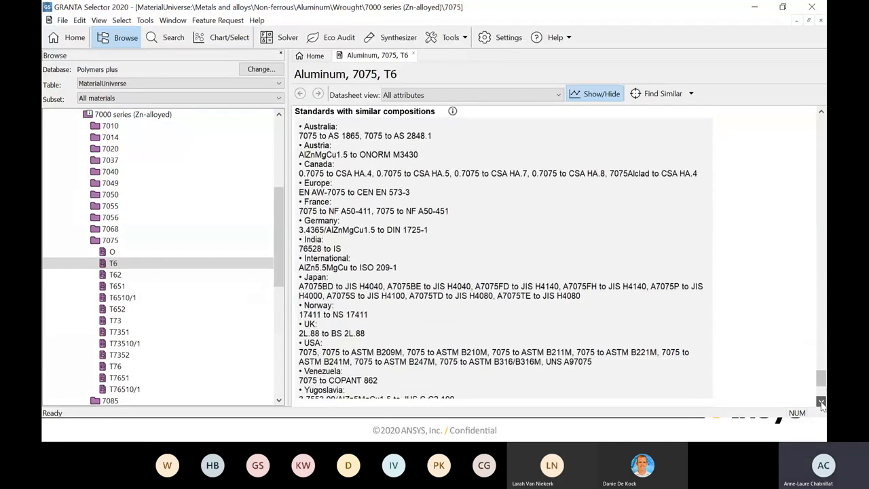
click(820, 403)
click(820, 403)
click(821, 403)
click(820, 403)
click(820, 402)
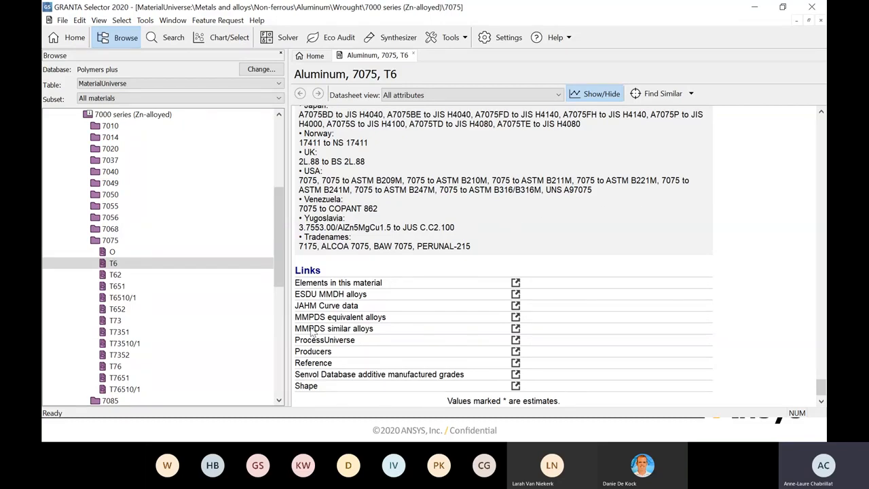
- Follow the JAHM Curve data link and open the 7075 T6 record to view its test information and composition
click(515, 306)
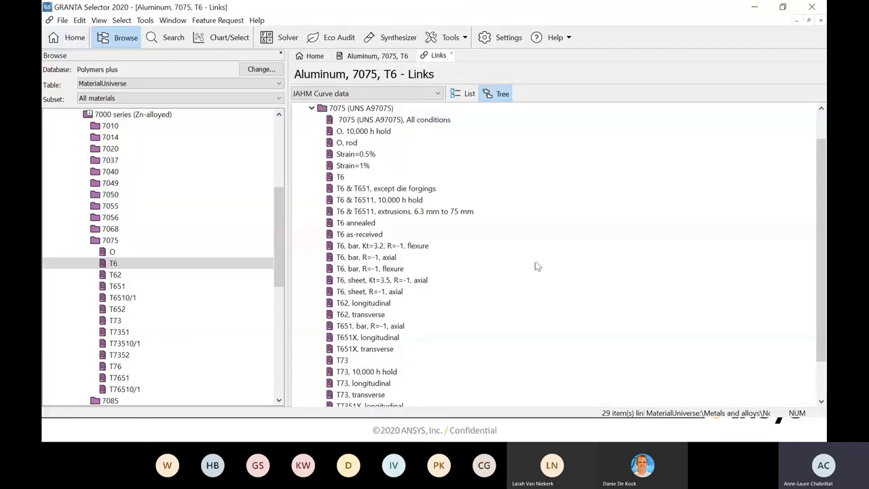
double_click(341, 177)
scroll(492, 193, down, 3)
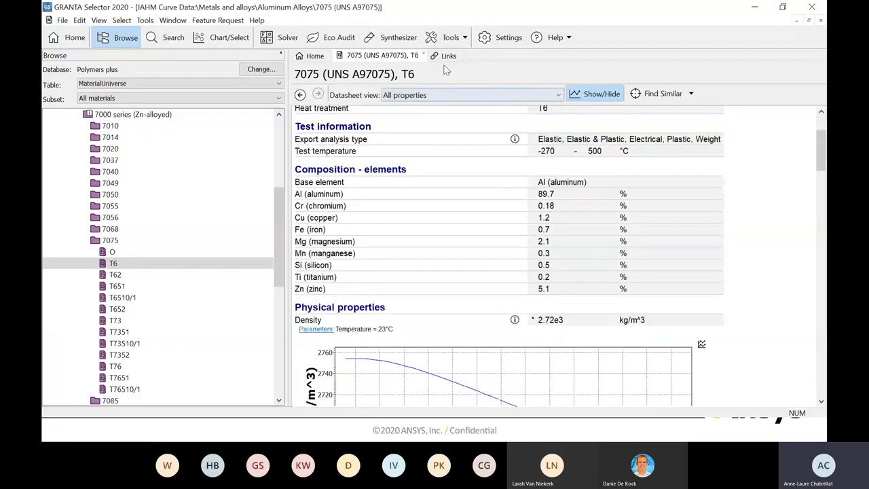
- Go back to the linked JAHM records, open T6 annealed, and view its density versus temperature curve
click(448, 56)
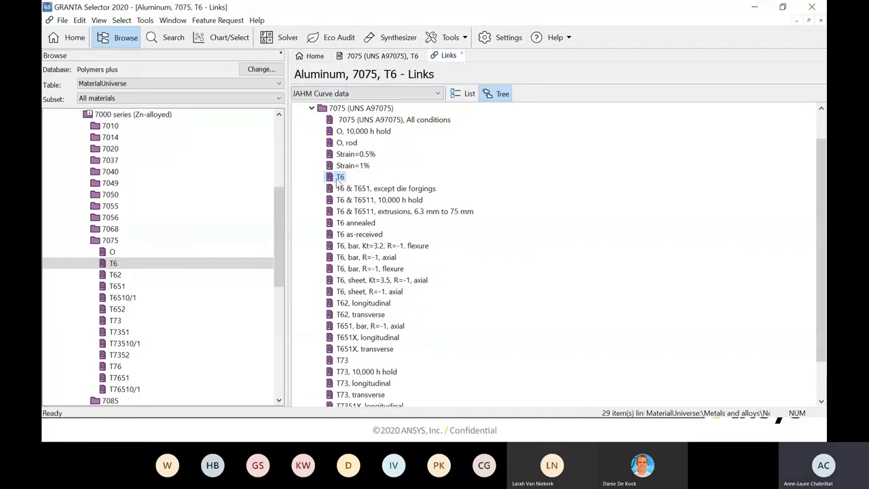
double_click(347, 226)
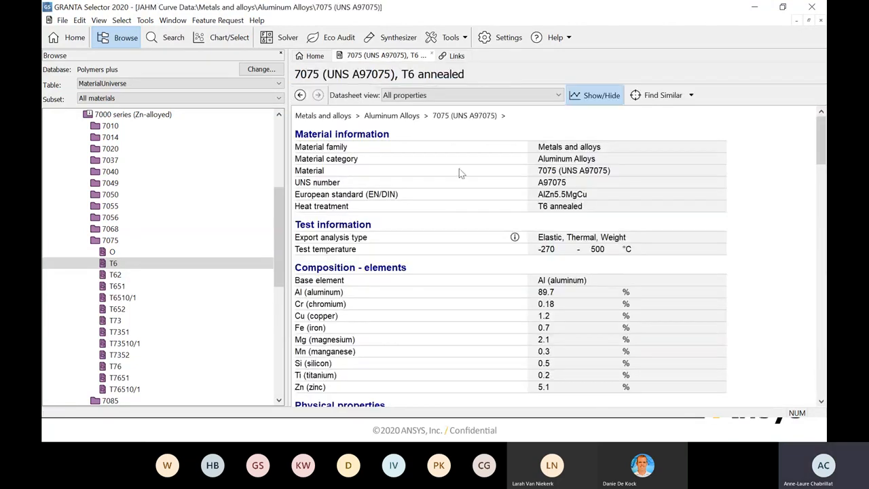
scroll(463, 168, down, 8)
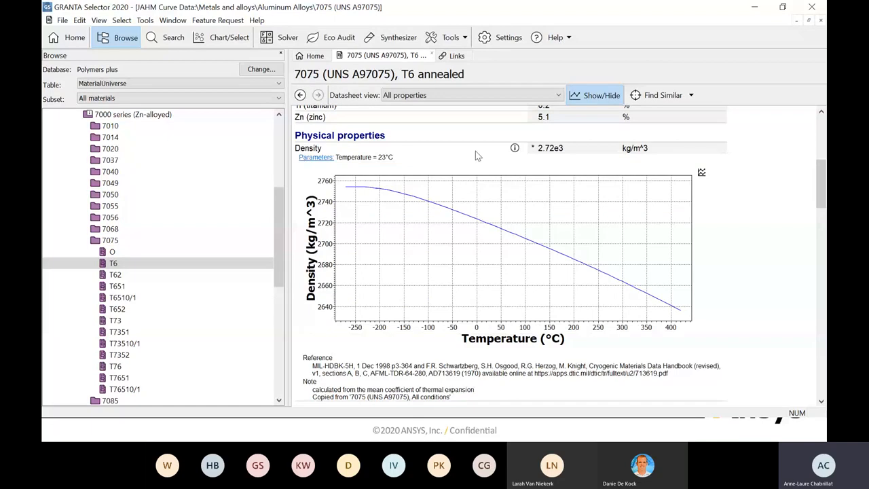
- Open the density curve as a separate chart, review its data points in table form, and close the chart
click(702, 173)
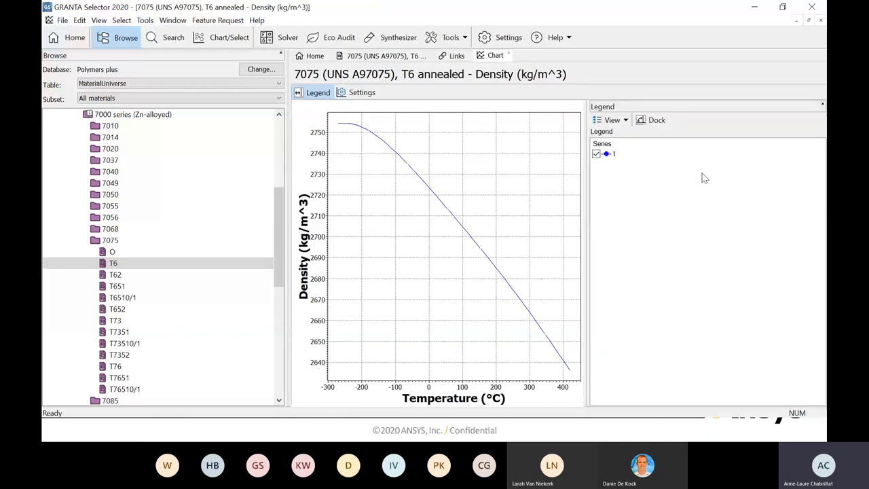
click(627, 120)
click(614, 148)
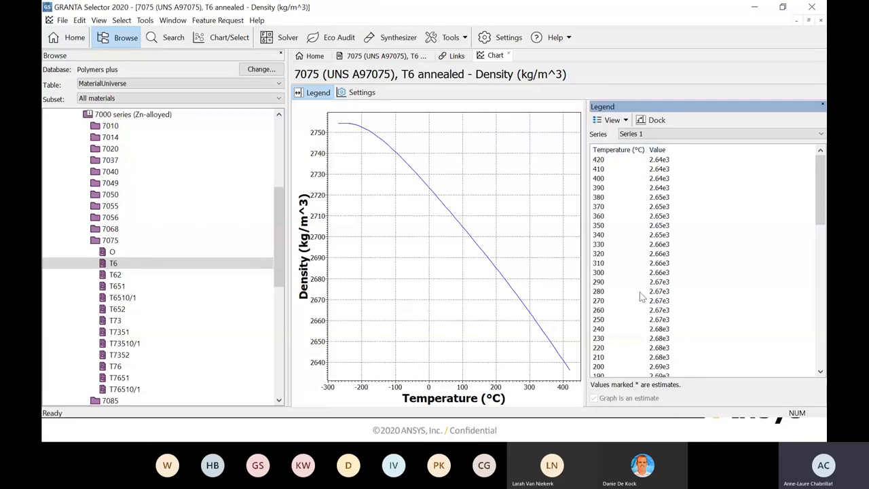
scroll(640, 293, down, 15)
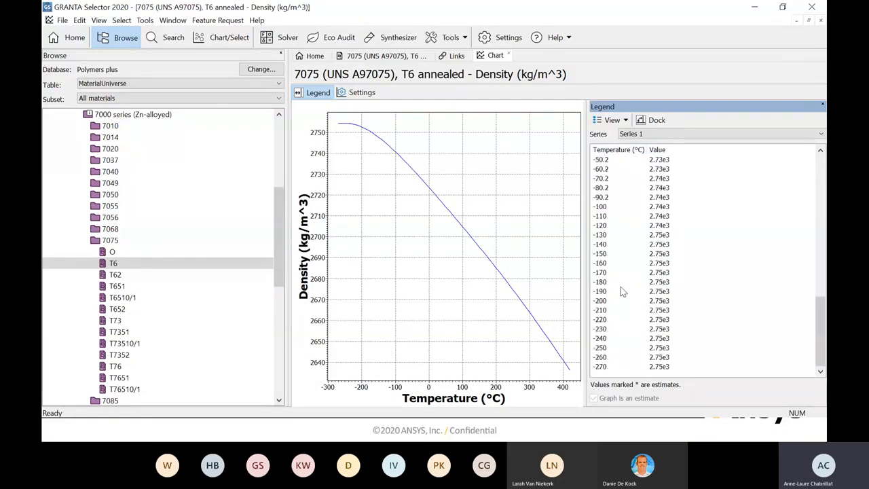
scroll(623, 288, up, 16)
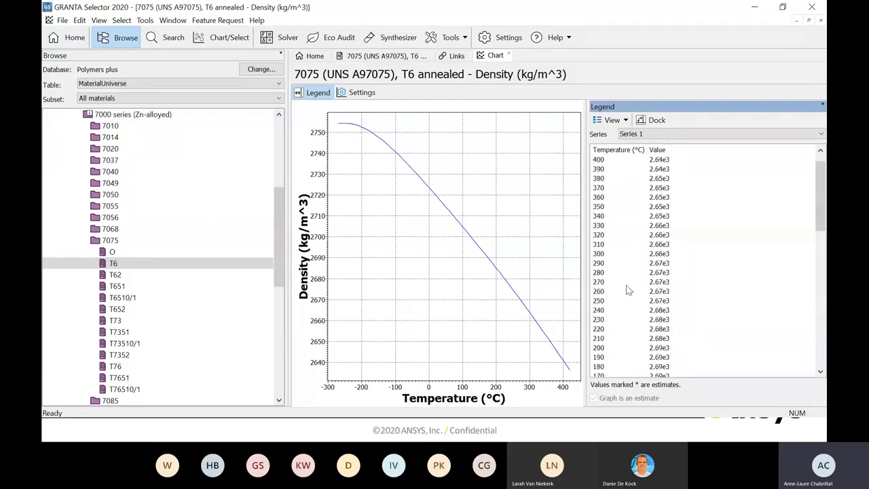
scroll(629, 290, up, 1)
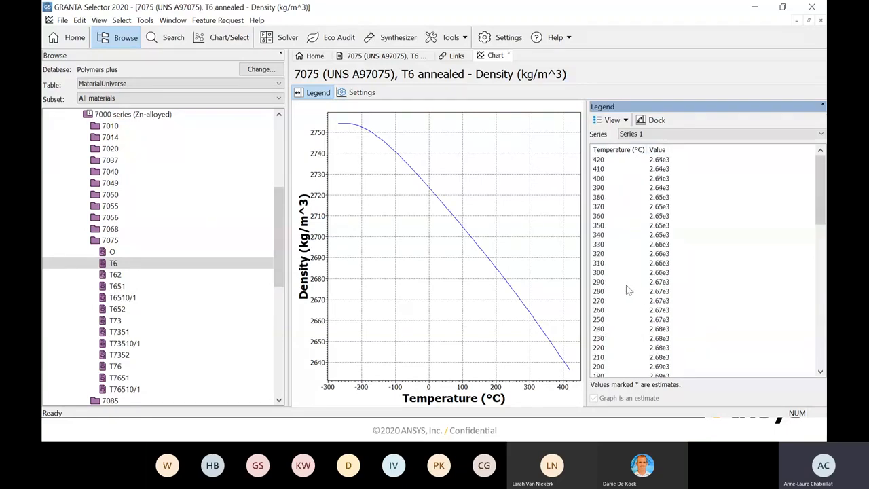
click(509, 55)
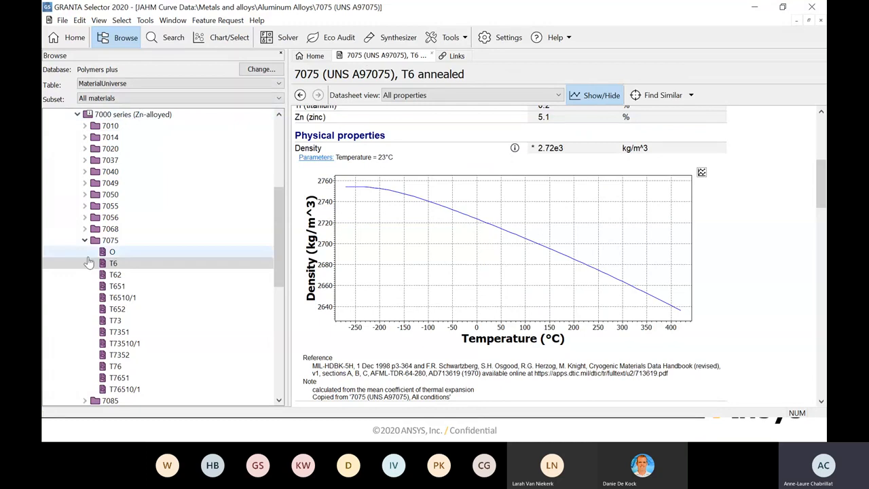
- Return to the Aluminum 7075 T6 datasheet and open its linked MMPDS similar alloys
click(111, 264)
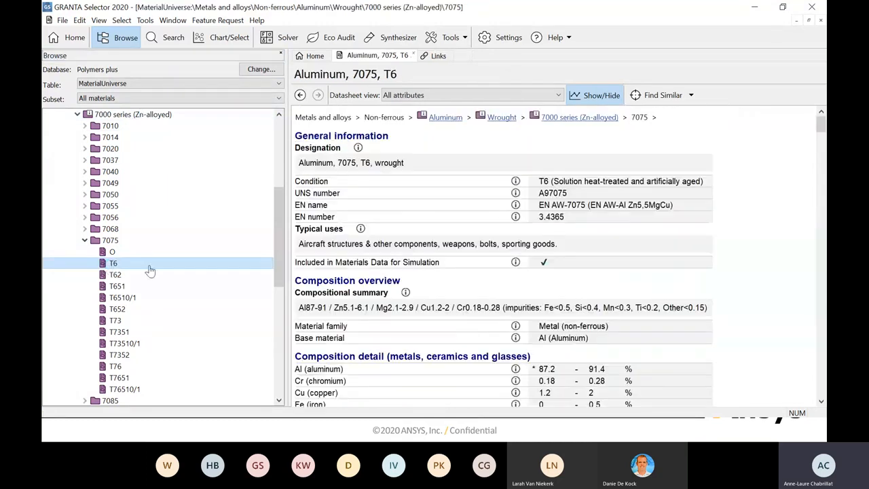
drag(820, 125, 799, 397)
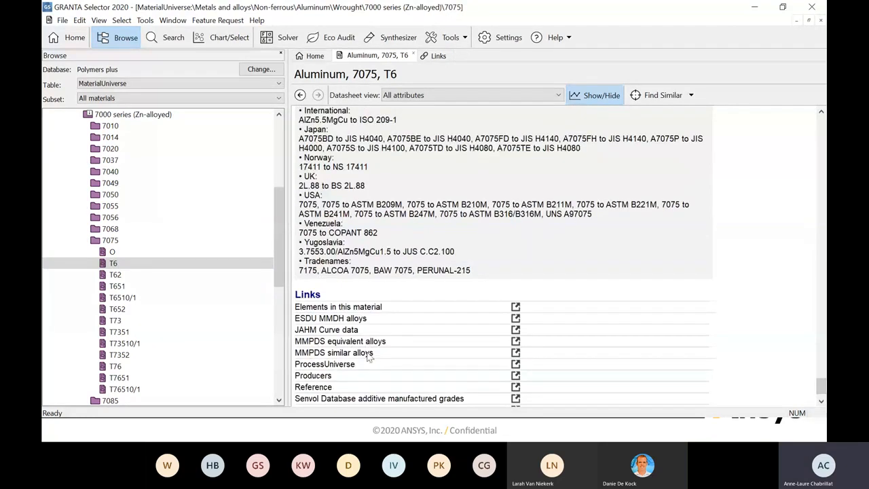
click(515, 355)
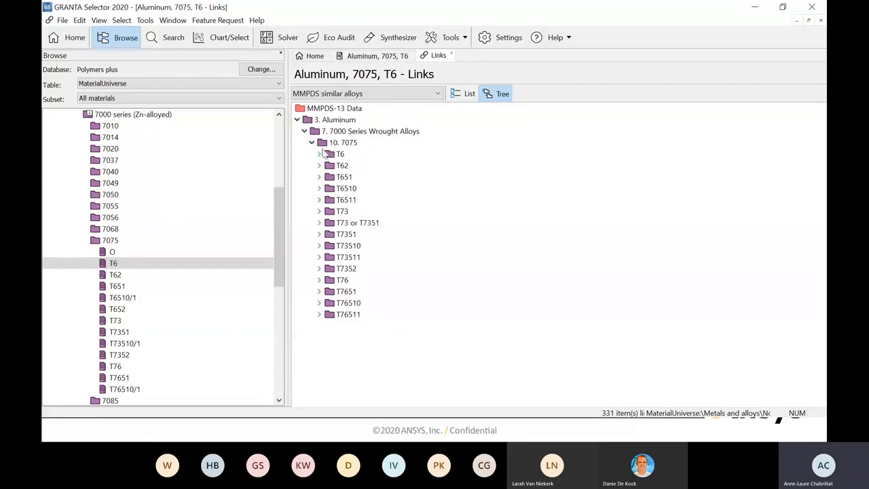
- Open the AMS 4045, A Basis record for T6 sheet with a thickness of 0.04 to 0.126 in
click(319, 155)
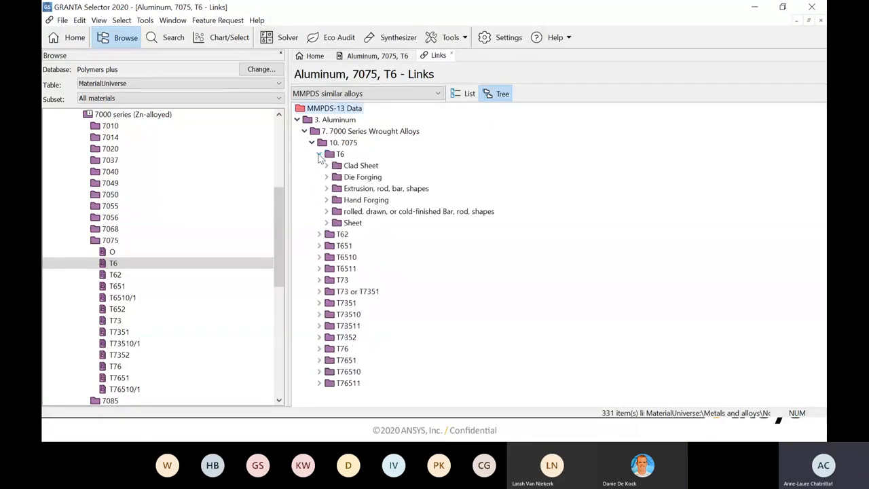
click(326, 224)
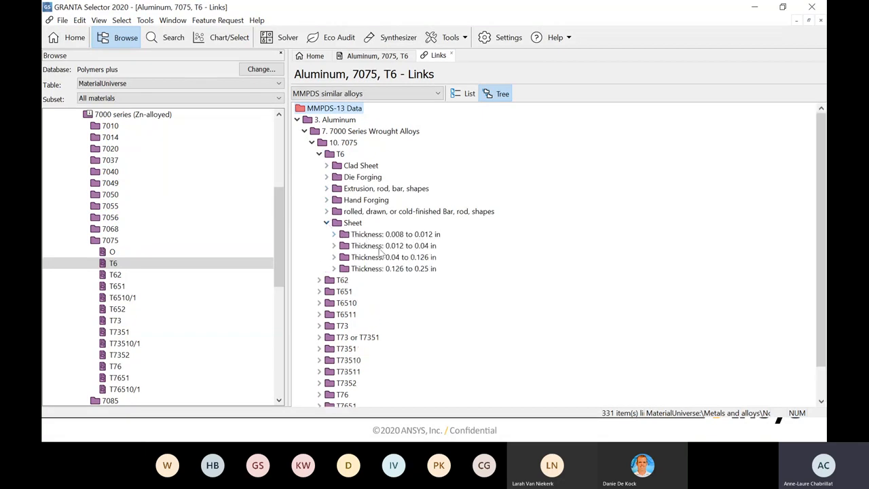
click(333, 257)
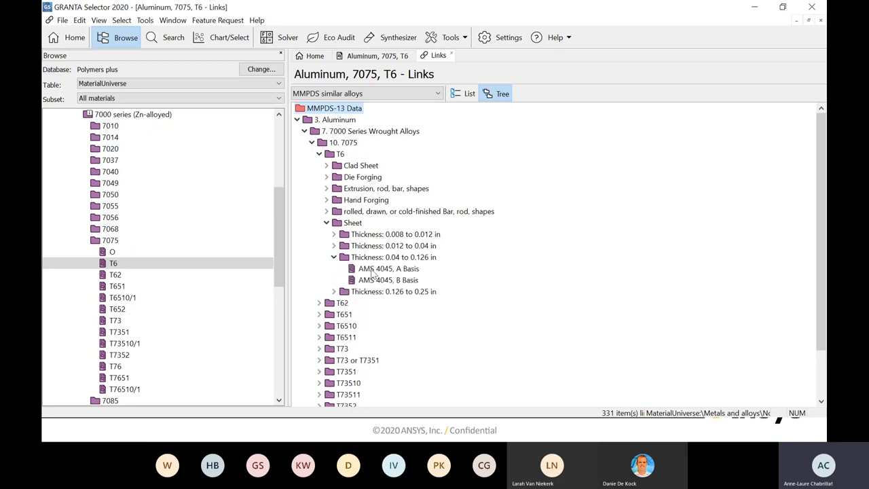
double_click(371, 269)
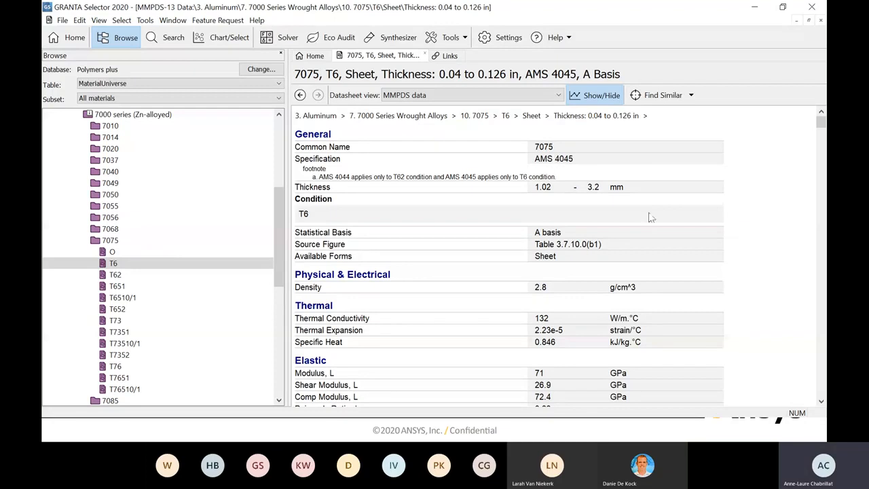
- Examine the elastic, tensile, bearing and compression properties of the AMS 4045, A Basis sheet
scroll(683, 207, down, 8)
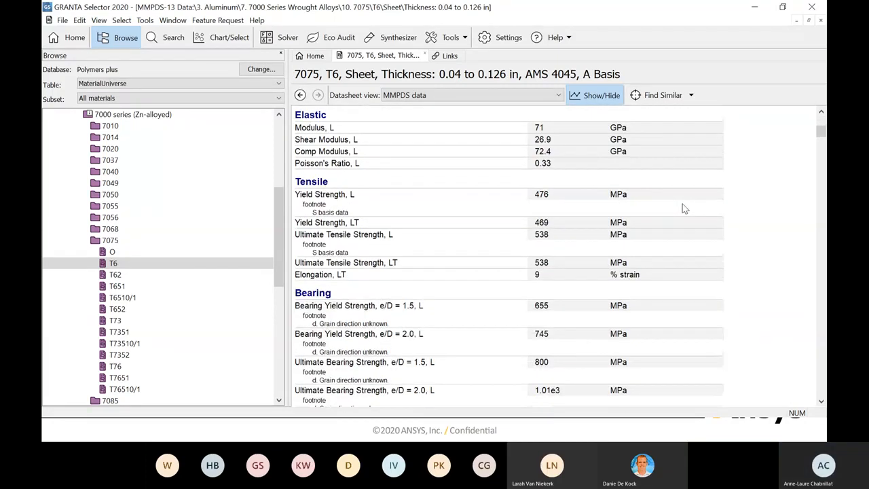
scroll(684, 209, down, 2)
scroll(682, 209, down, 1)
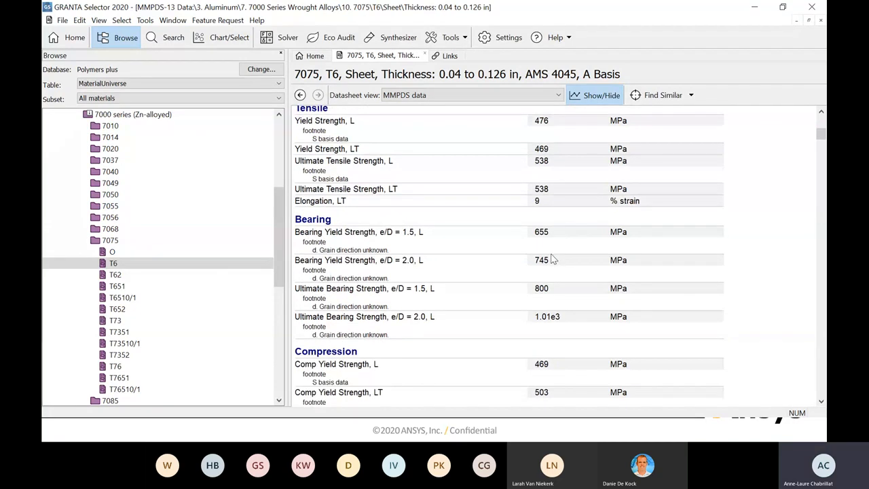
scroll(563, 258, down, 6)
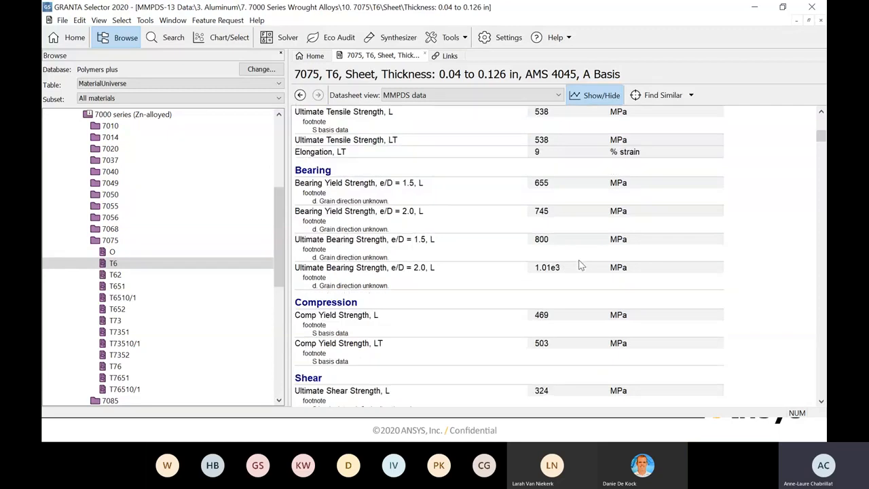
- Examine the fracture toughness section's residual strength curves against crack length, in both directions, with and without restraint
scroll(577, 261, down, 6)
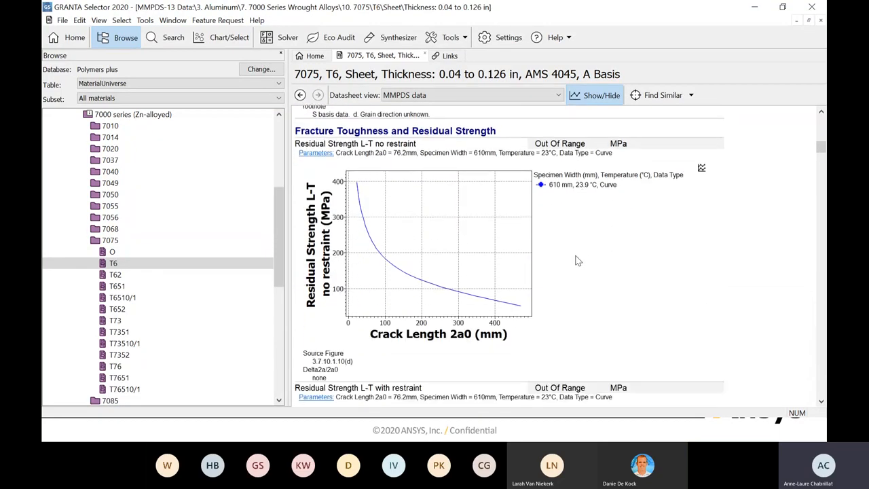
scroll(577, 261, down, 2)
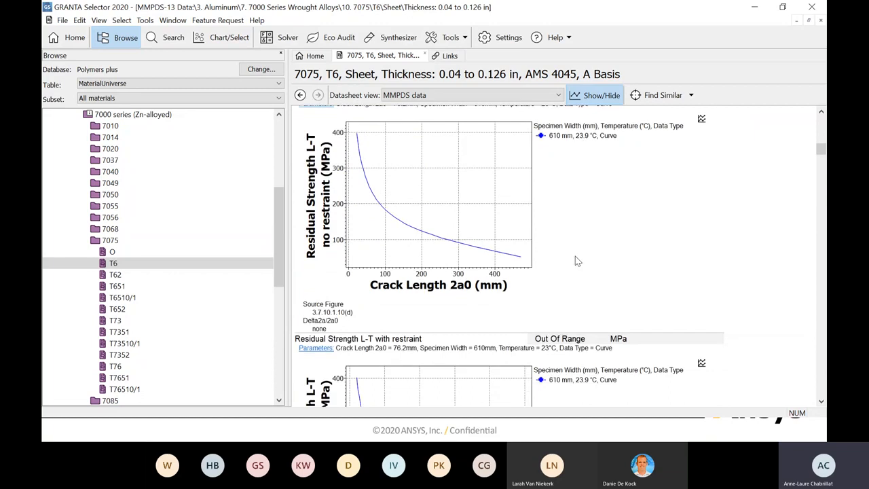
scroll(574, 256, down, 9)
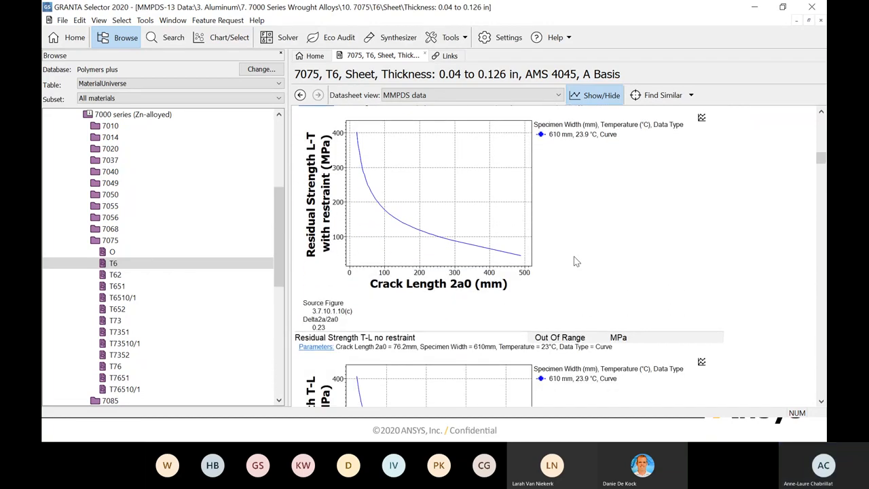
scroll(574, 261, down, 8)
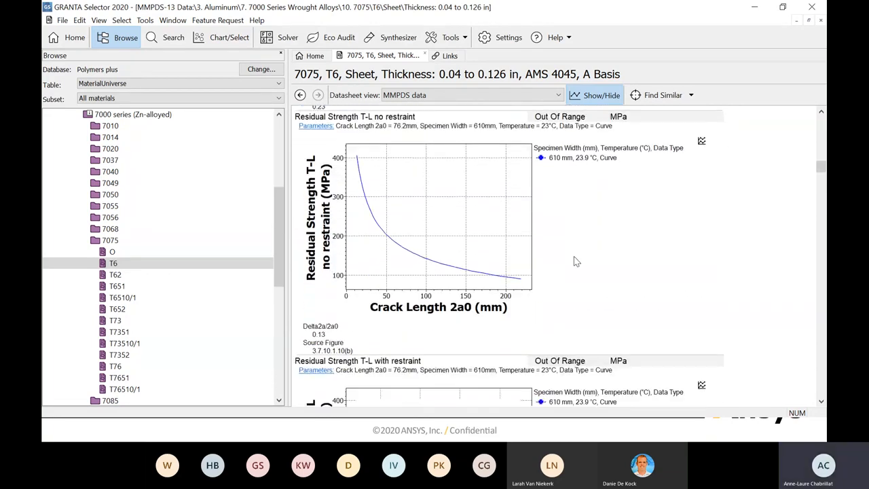
- Review the temperature-dependent modulus curves and the specific heat, thermal conductivity and thermal expansion curves
scroll(573, 255, down, 13)
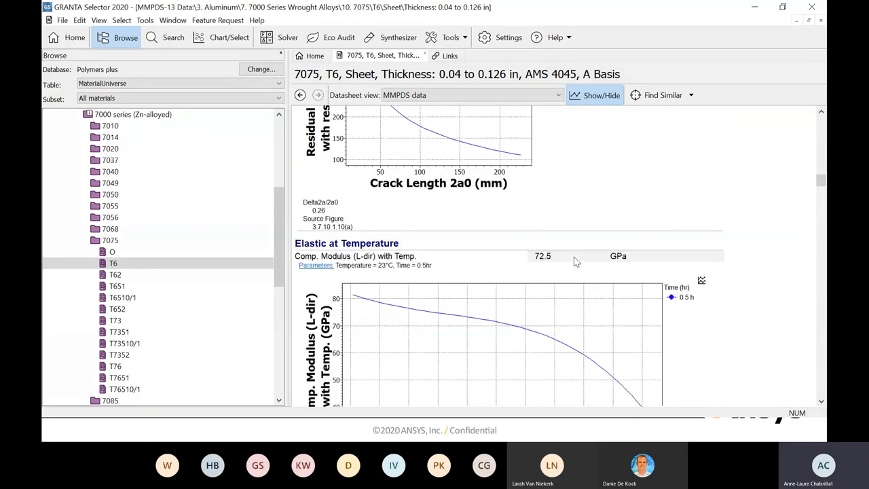
scroll(574, 260, down, 18)
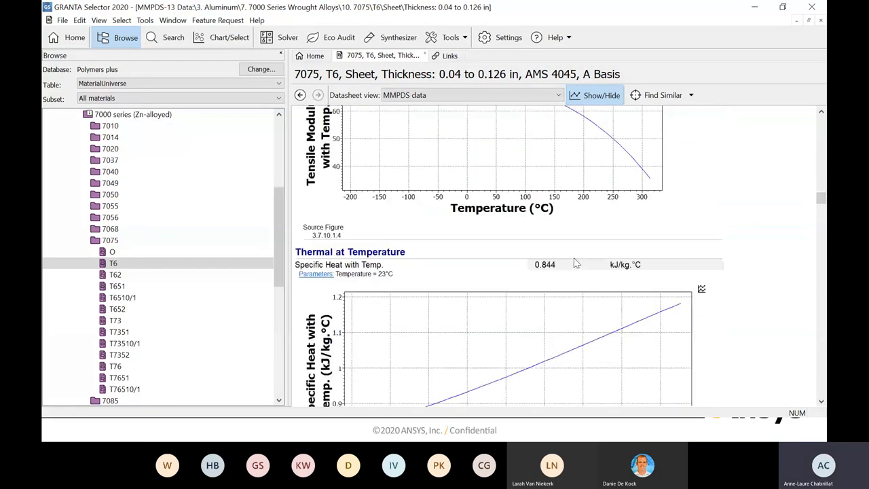
scroll(575, 263, down, 10)
scroll(573, 263, down, 13)
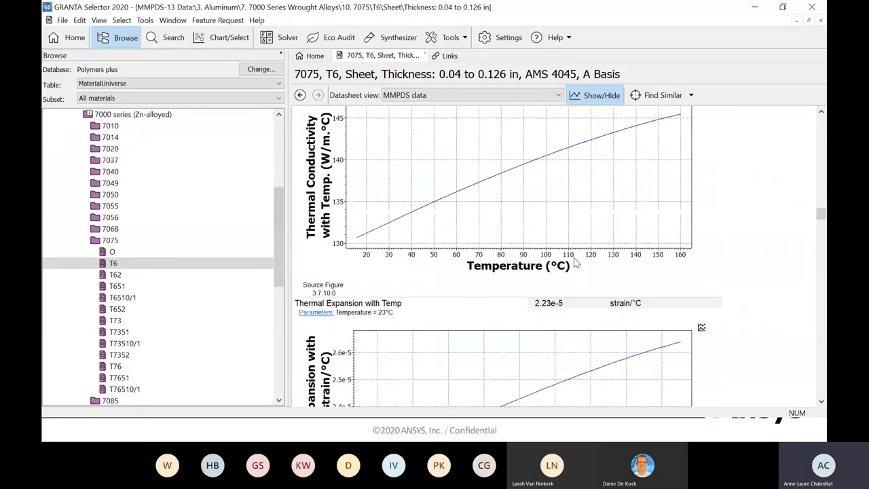
- Review the bearing ultimate and yield stress curves at temperature for the different exposure times
scroll(575, 263, down, 16)
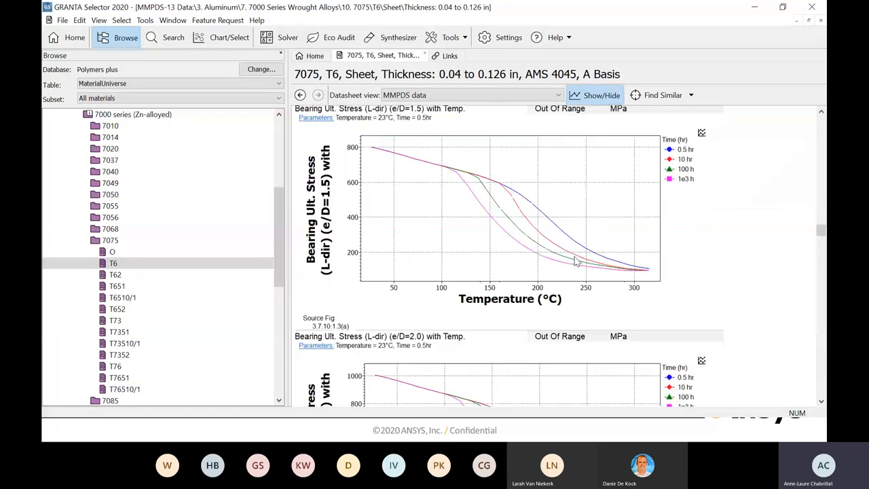
scroll(578, 262, down, 20)
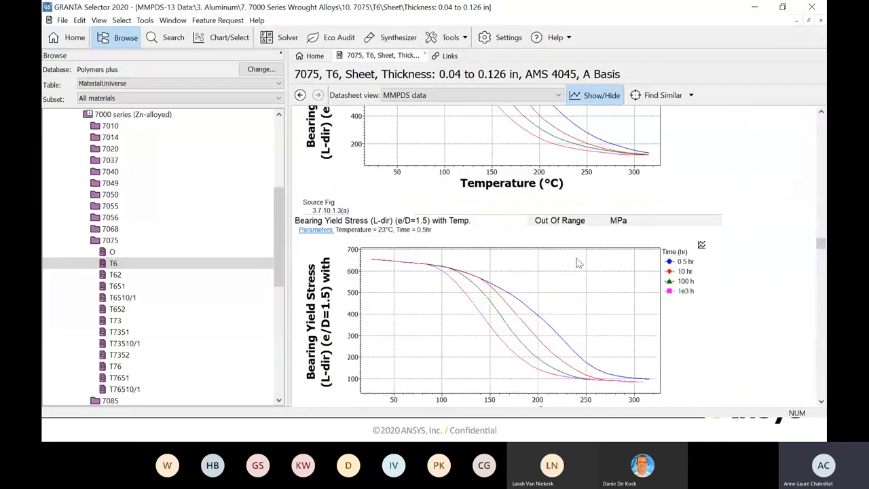
scroll(576, 263, down, 11)
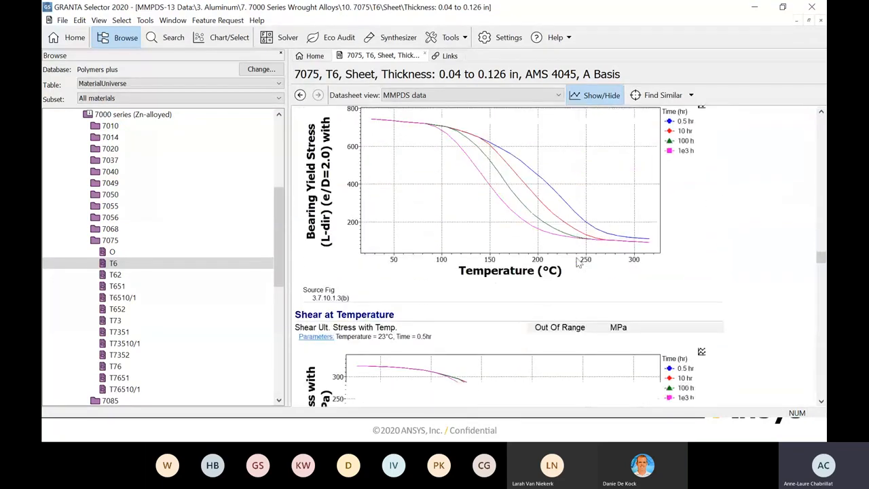
- Review the tensile ultimate, tensile yield and compressive yield stress curves at temperature in the L and LT directions
scroll(576, 263, down, 13)
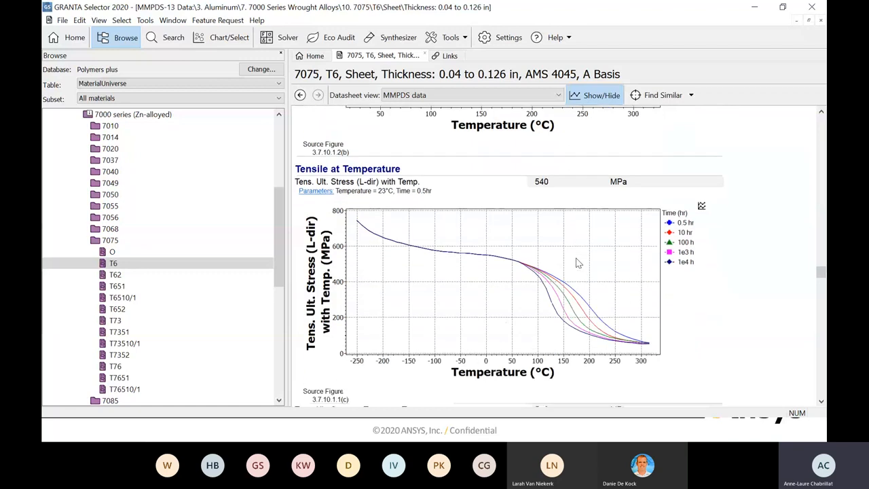
scroll(577, 263, down, 10)
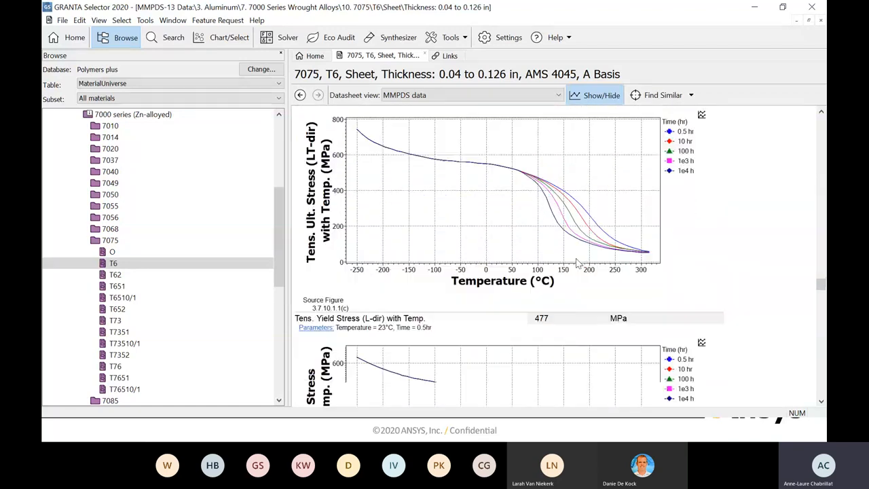
scroll(576, 262, down, 10)
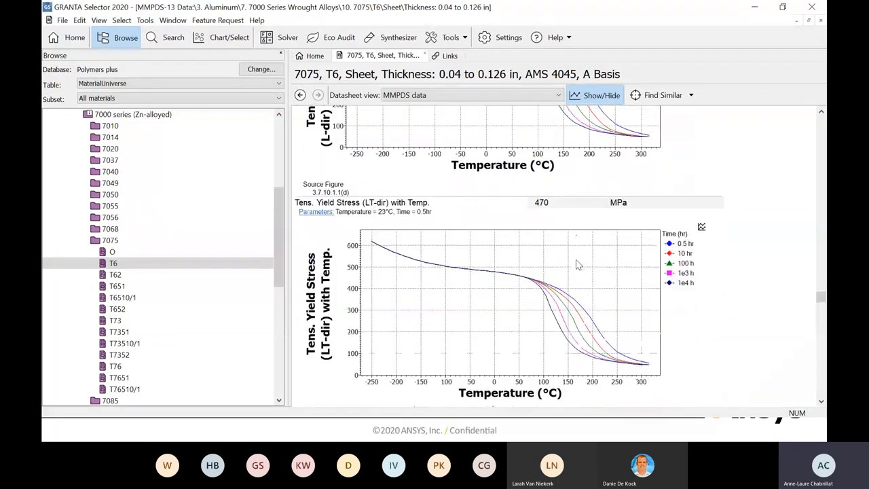
scroll(576, 265, down, 3)
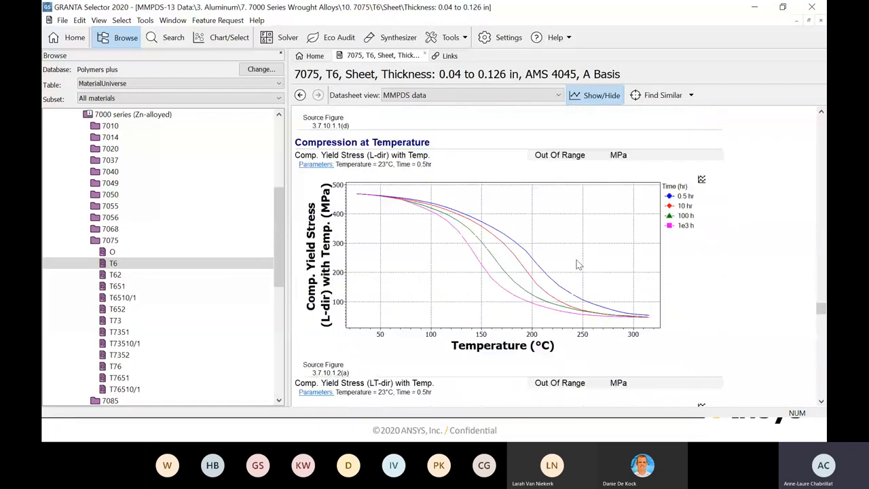
scroll(577, 265, down, 7)
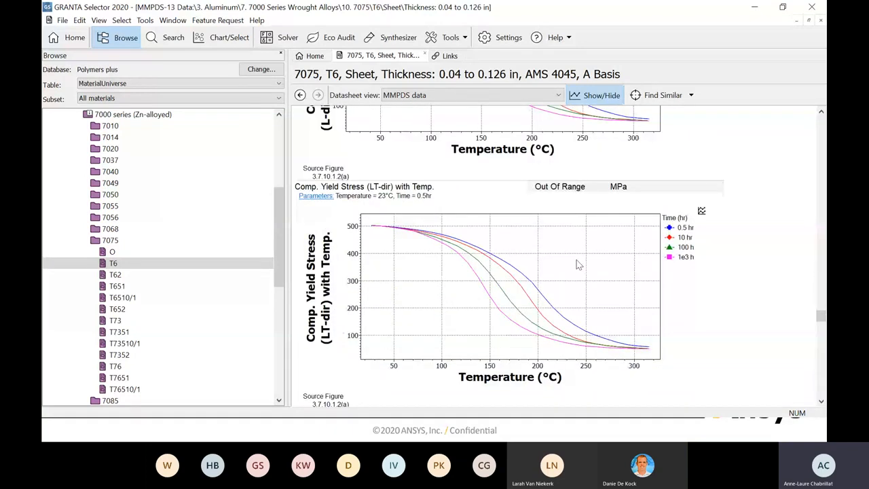
- Review the notched fatigue S/N curves with their fit equations and the fatigue crack propagation data through to the record's links
scroll(577, 265, down, 10)
scroll(577, 264, down, 15)
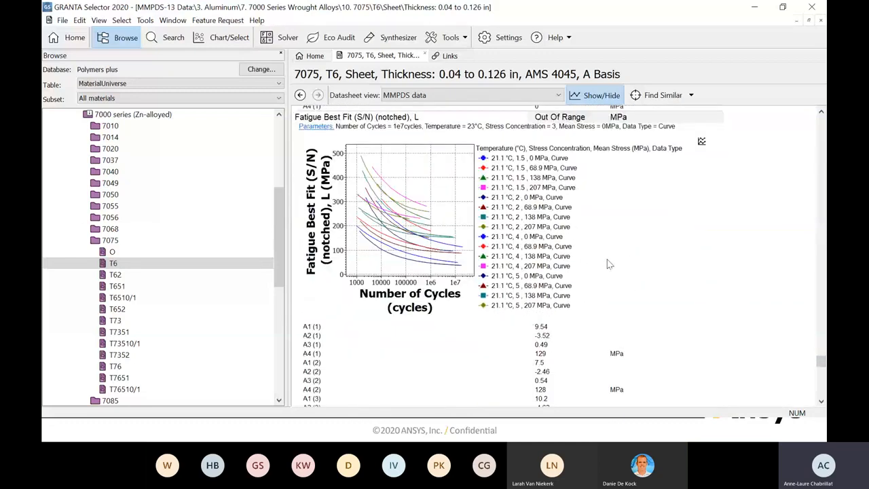
scroll(610, 264, down, 8)
scroll(587, 261, down, 15)
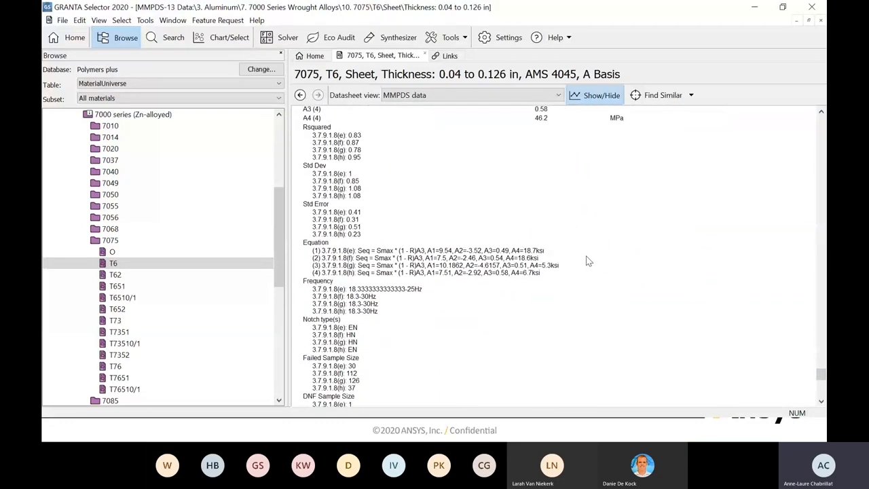
scroll(588, 260, down, 5)
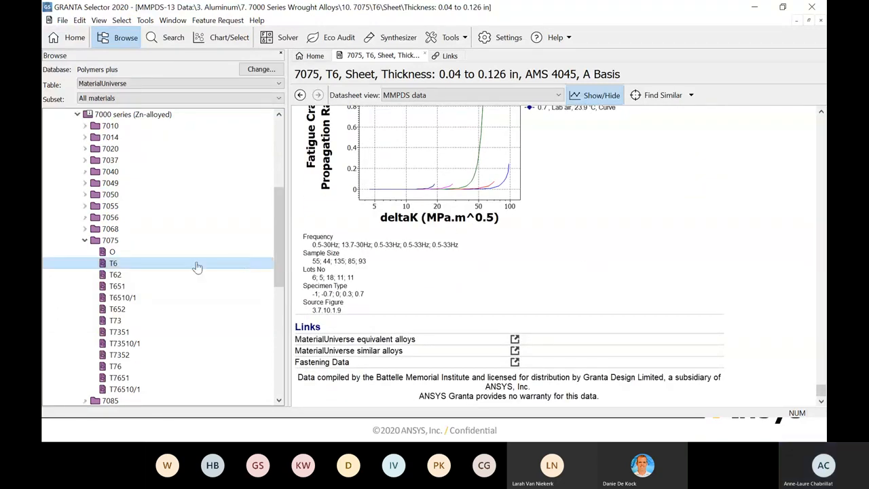
- Reopen the Aluminum, 7075, T6 datasheet and set that record as the reference
click(128, 267)
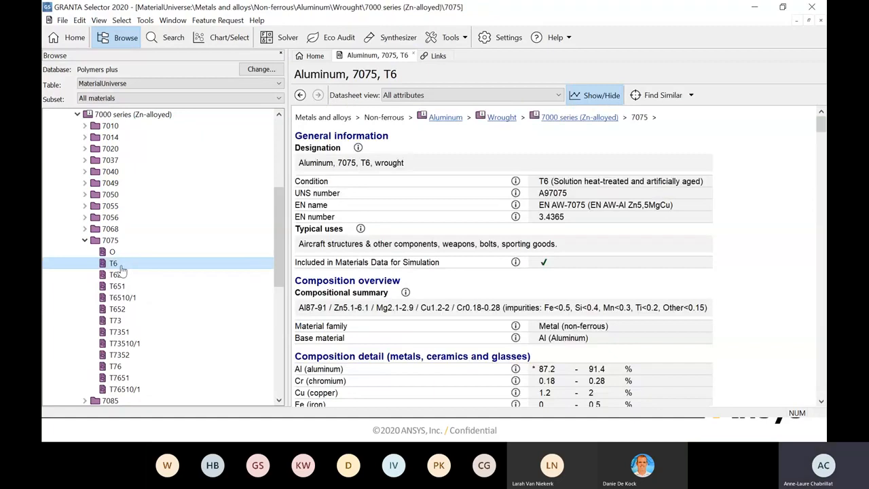
right_click(702, 134)
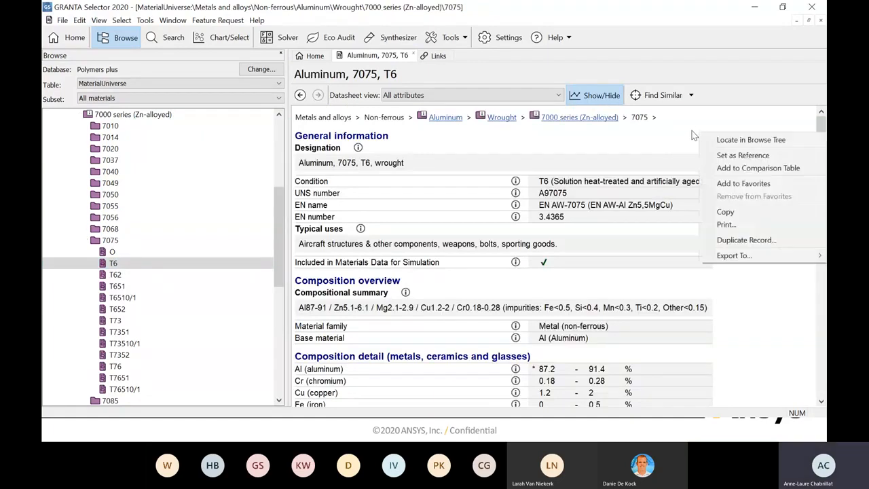
click(743, 156)
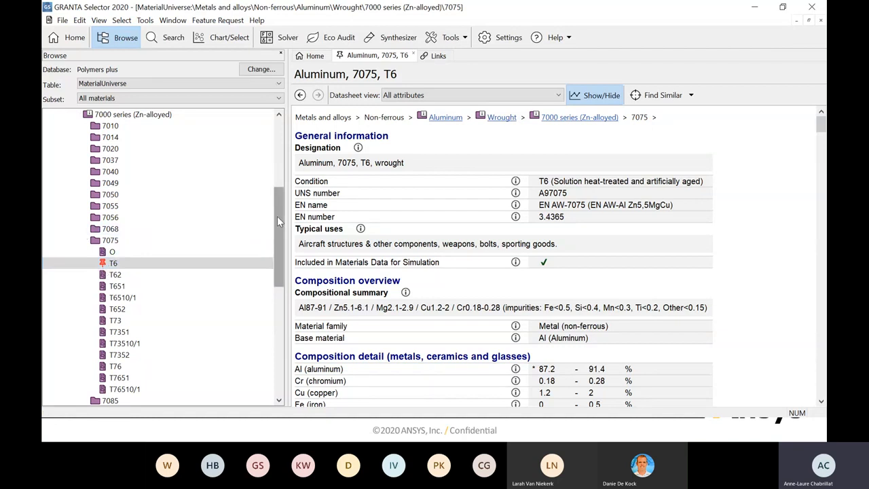
- Collapse the aluminum 7000 series and expand the polymers tree down to the Thermoplastics families
drag(276, 216, 277, 207)
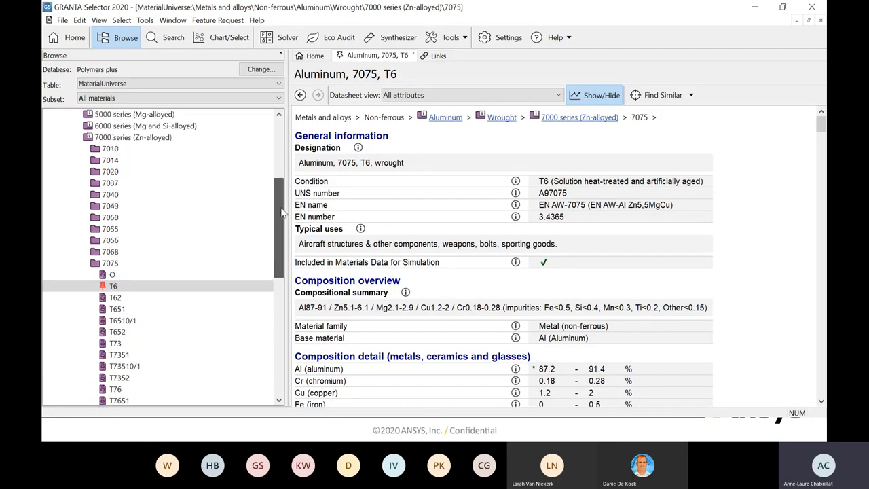
click(77, 137)
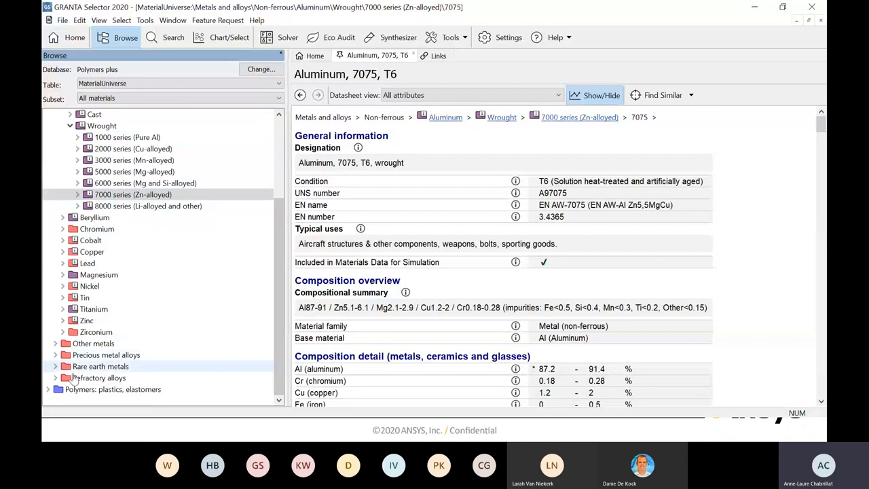
click(48, 388)
click(55, 388)
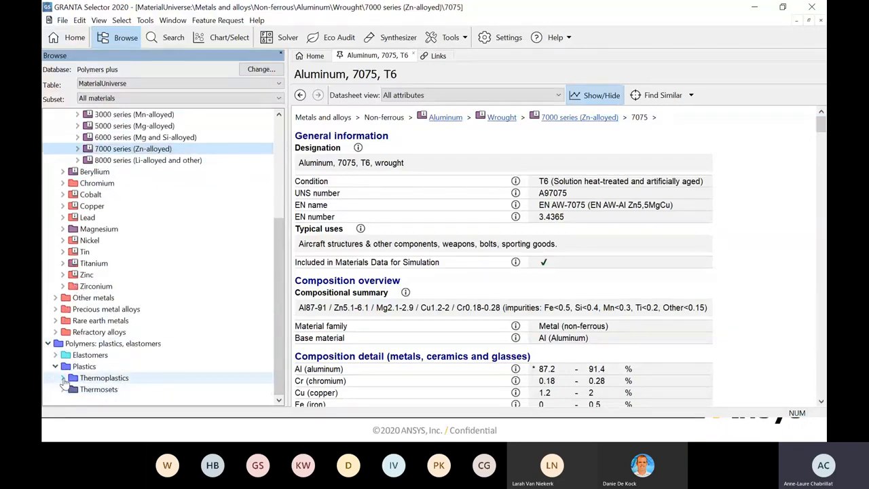
click(62, 377)
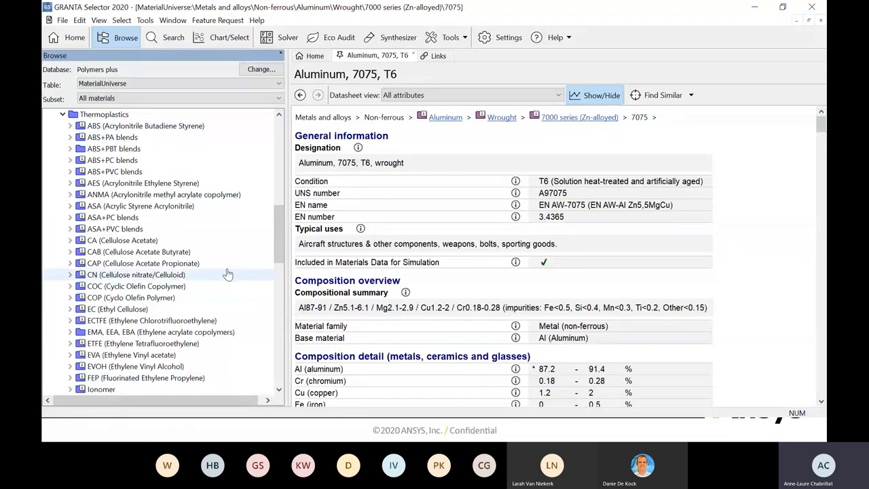
- Expand the PEEK, PEK, PEKK family down to the carbon filled PEEK records
drag(281, 231, 281, 271)
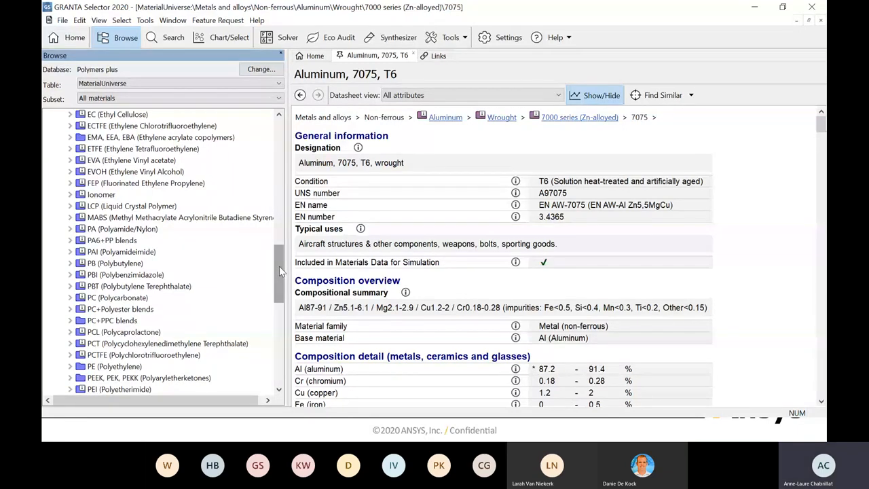
scroll(136, 295, down, 3)
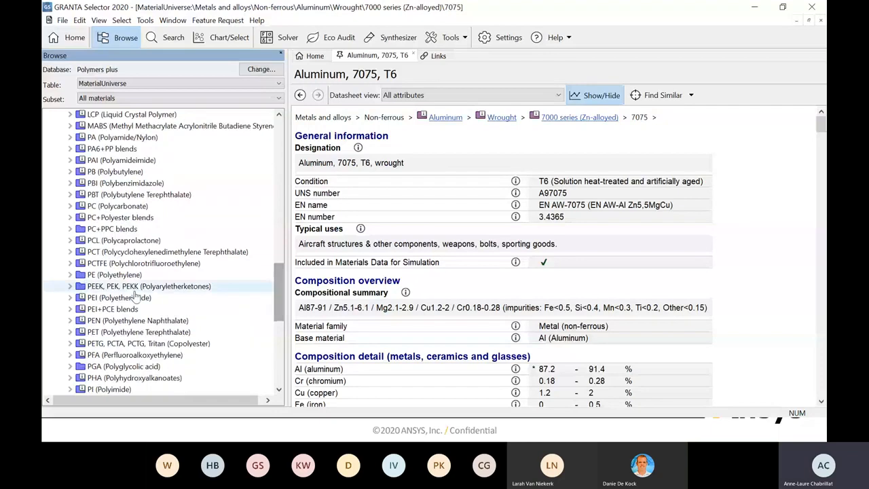
double_click(135, 291)
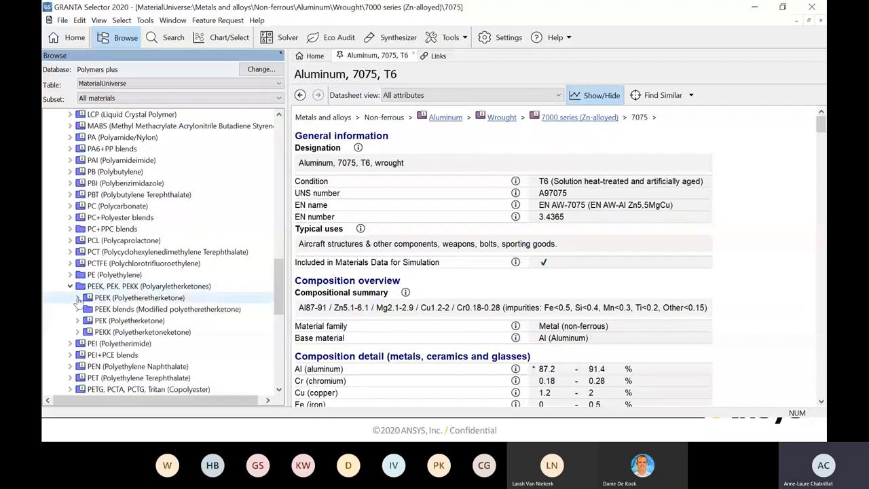
click(78, 297)
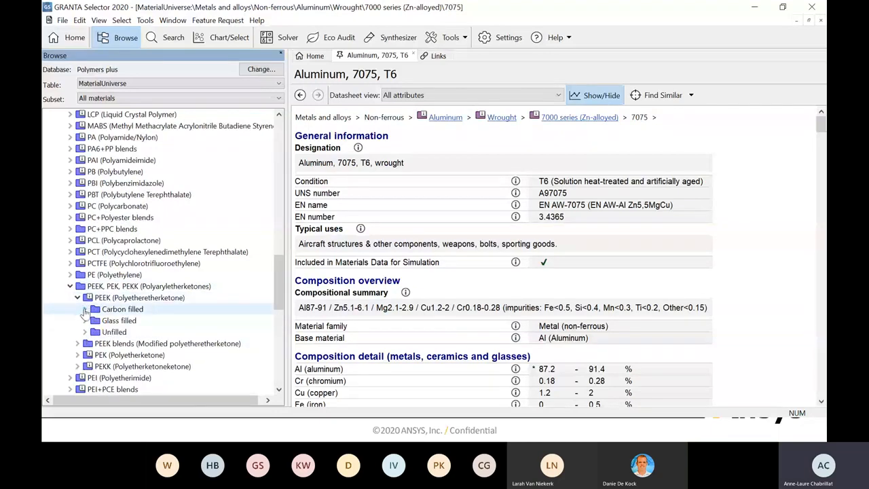
click(84, 309)
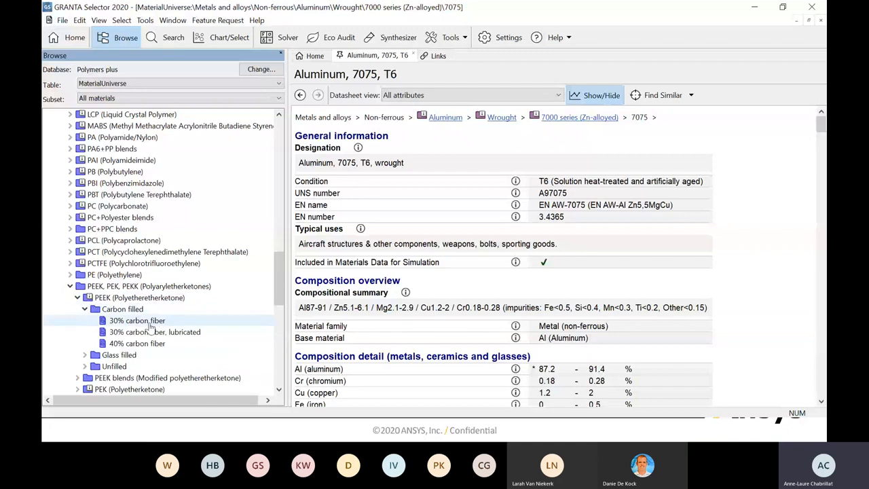
- Add the PEEK 30% carbon fiber record to the favorites and set its record color to Orange
right_click(150, 326)
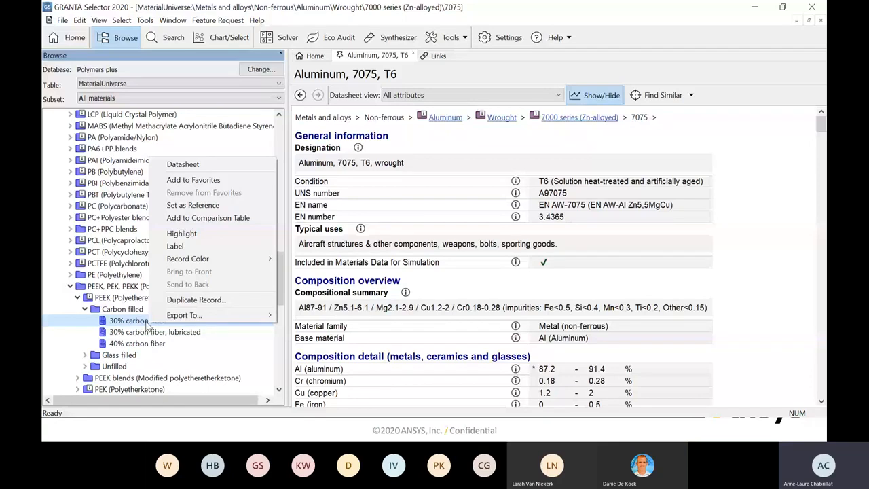
click(185, 181)
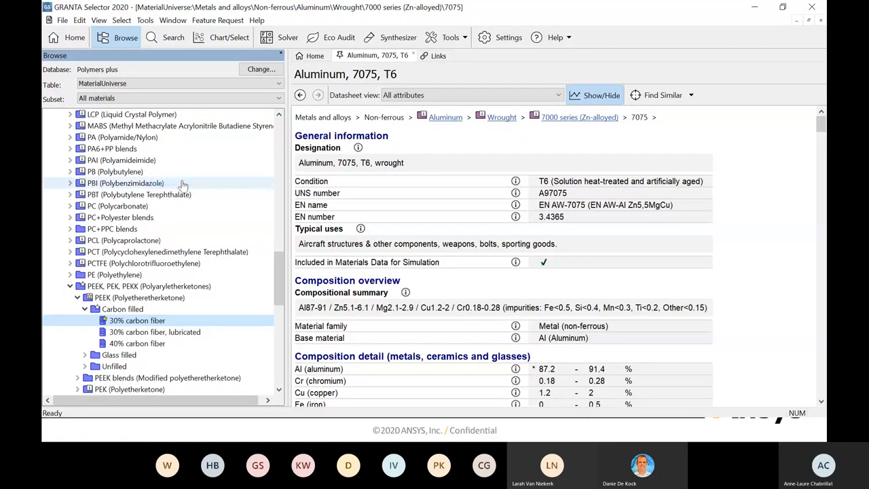
right_click(142, 326)
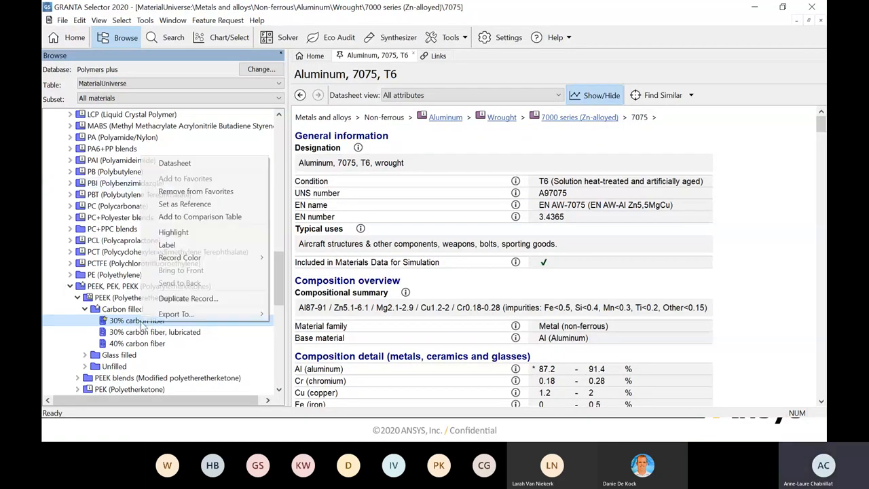
mouse_move(180, 259)
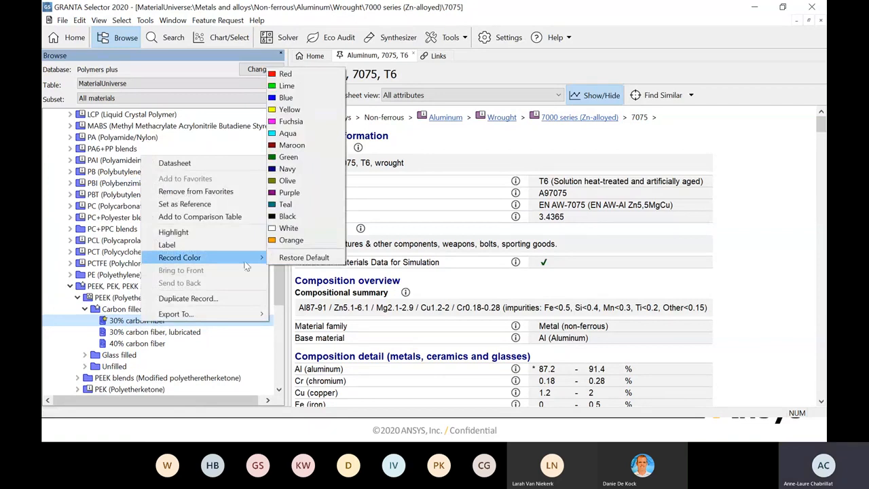
click(283, 241)
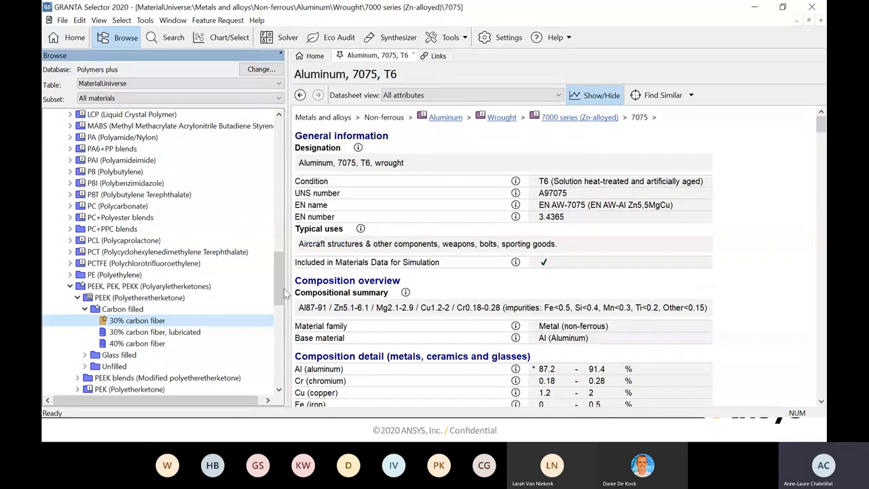
- Add the PEI (Polyetherimide) folder to the favorites and set its record color to Black
drag(278, 281, 280, 256)
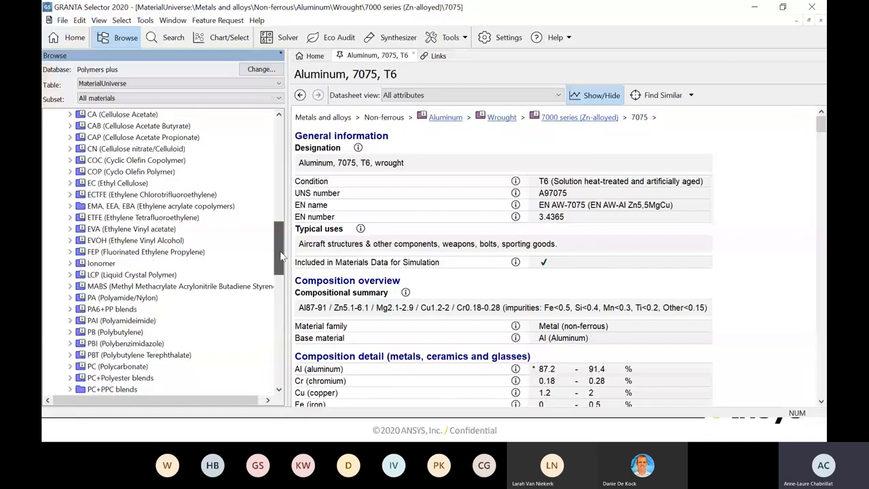
drag(282, 256, 277, 313)
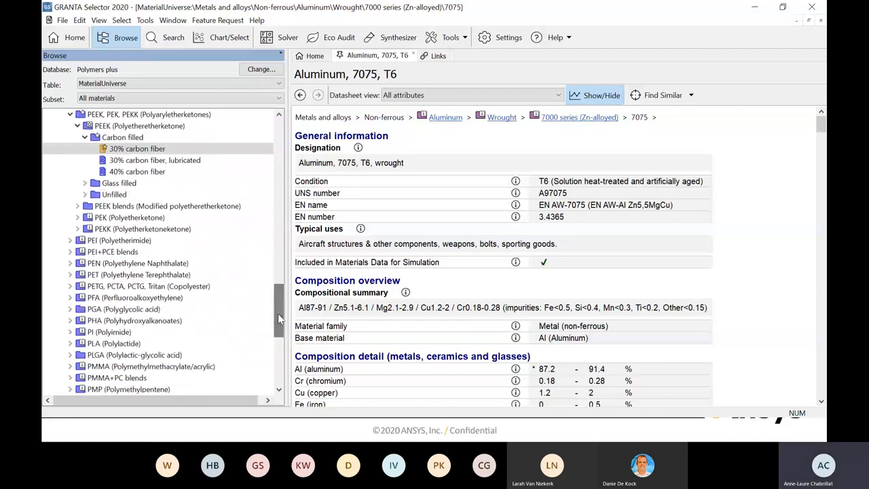
click(78, 243)
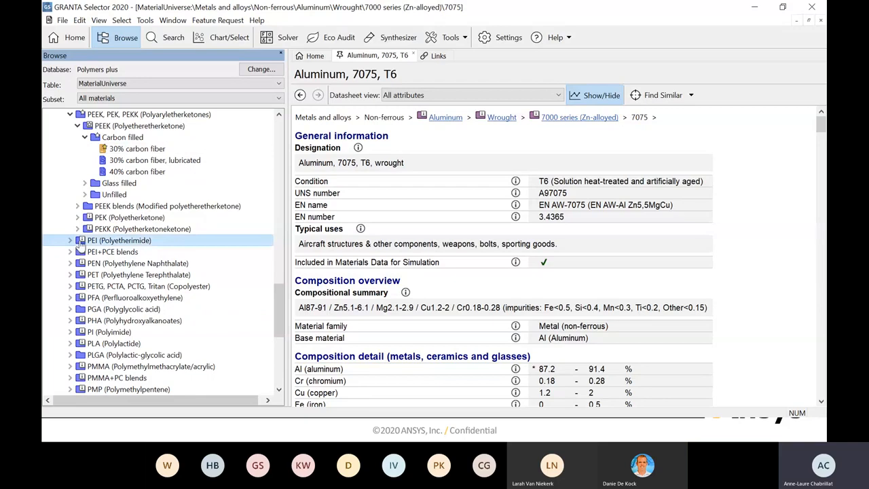
right_click(78, 242)
click(108, 263)
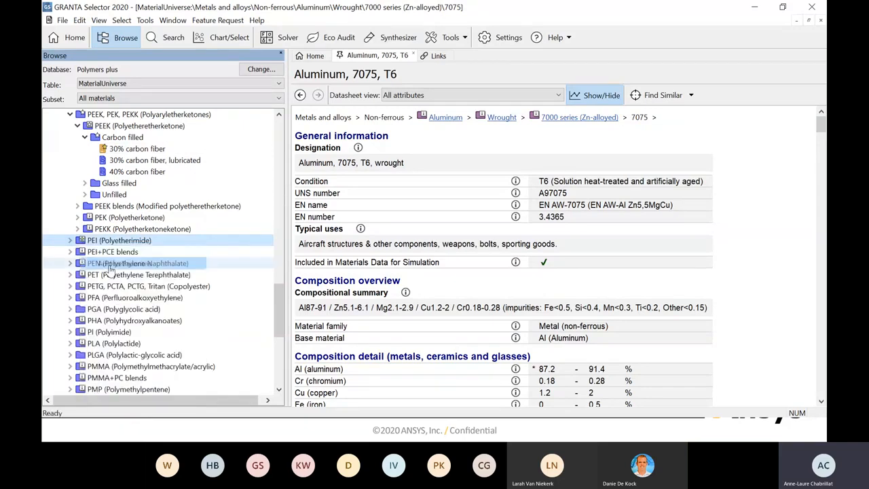
right_click(79, 242)
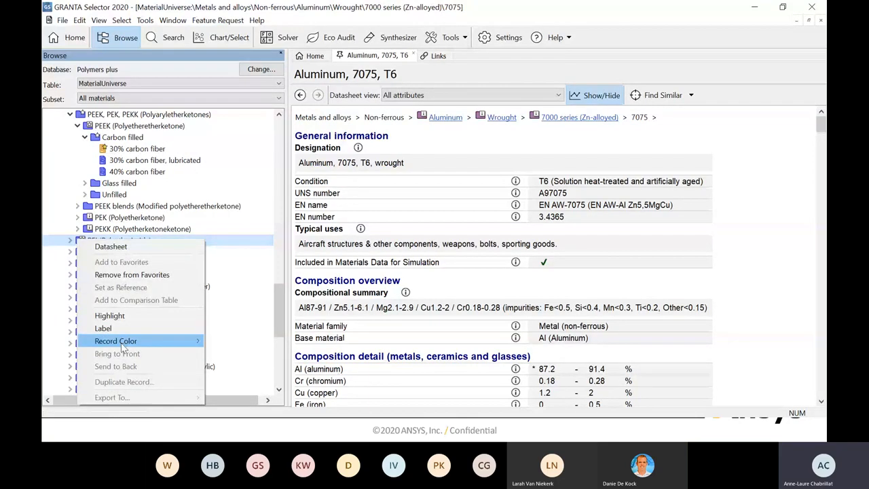
mouse_move(129, 341)
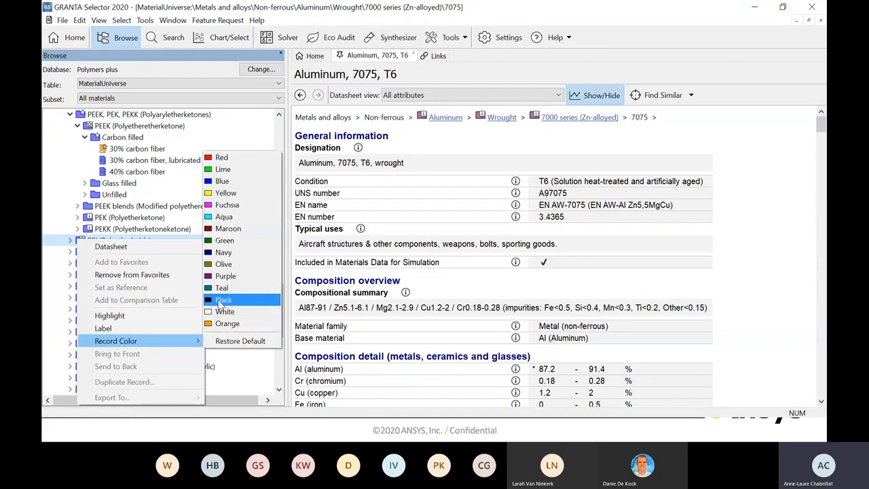
click(220, 300)
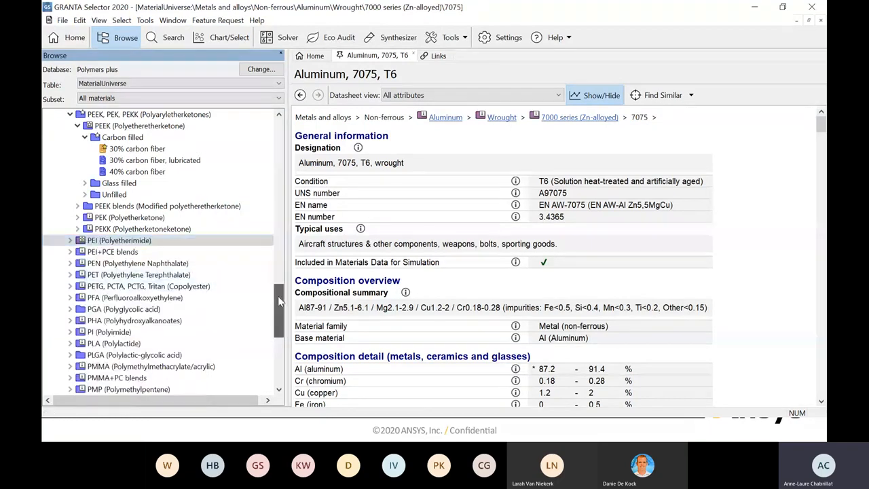
- Add the PPS (Polyphenylene Sulfide) folder to the favorites and set its record color to Fuchsia
drag(277, 296, 277, 326)
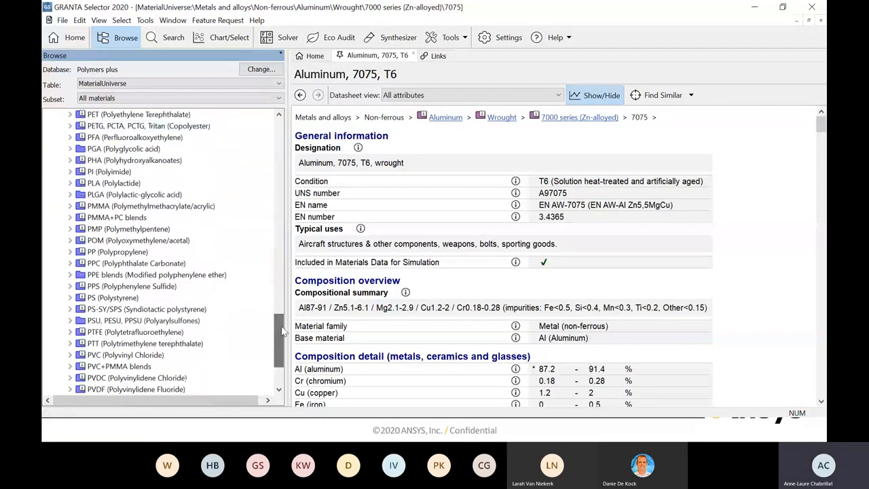
click(80, 289)
right_click(80, 289)
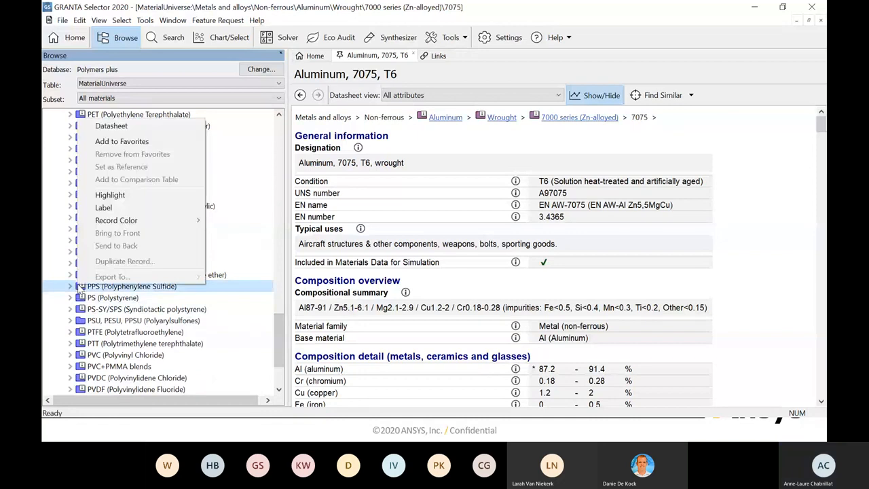
click(117, 141)
right_click(94, 289)
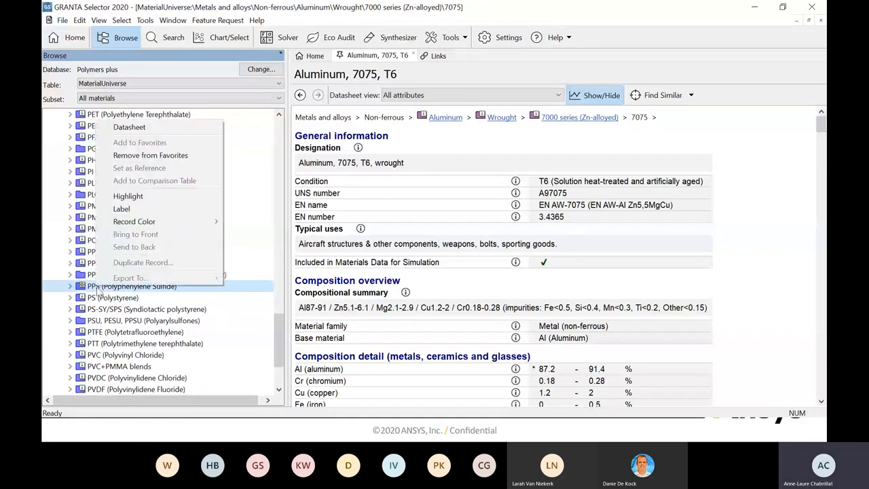
mouse_move(135, 224)
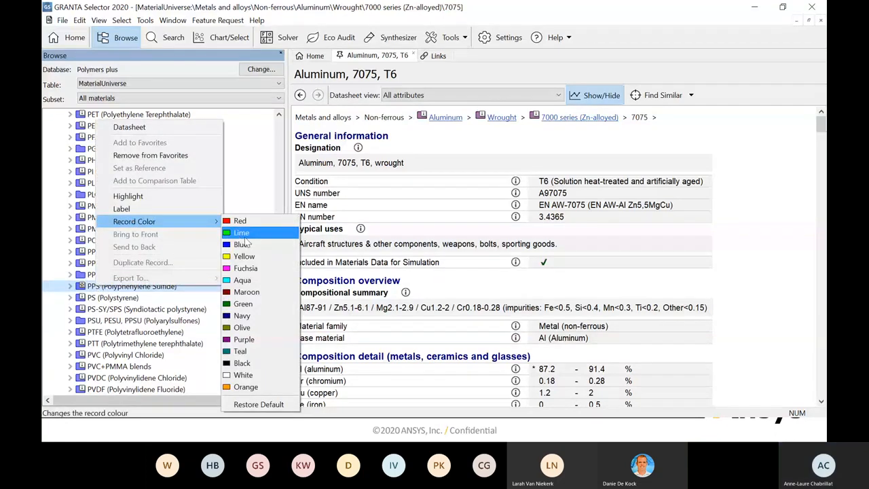
click(242, 268)
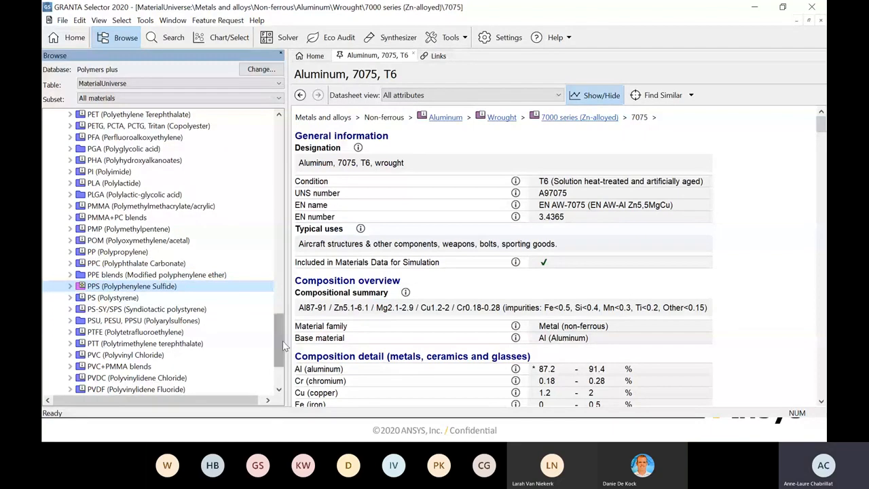
- Search the database for 7075 and look into the MaterialUniverse and MMPDS-13 Data result groups
drag(283, 340, 279, 135)
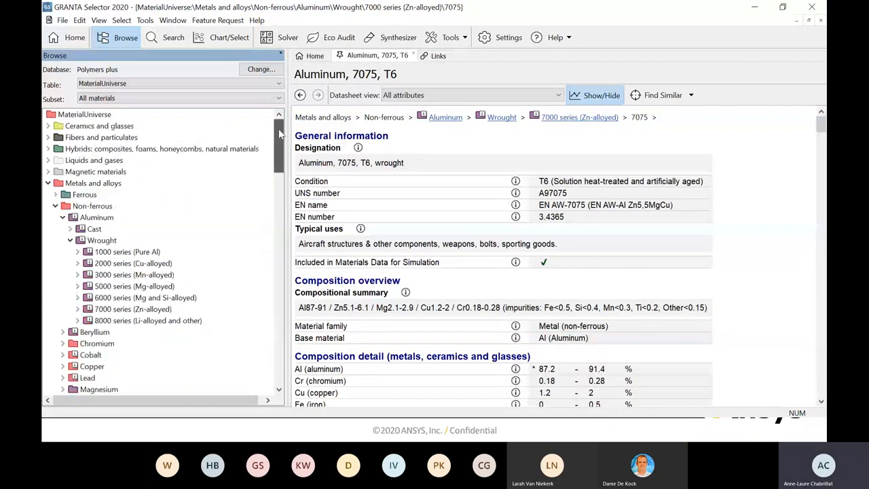
click(163, 38)
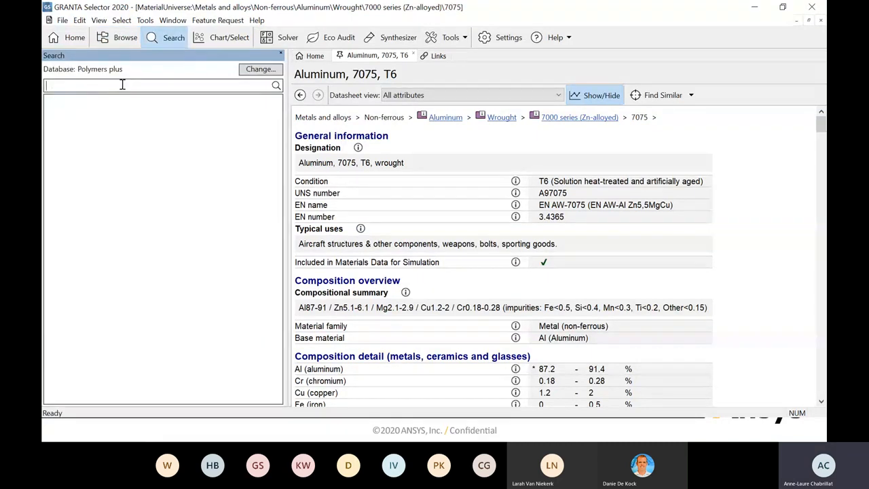
text(7075)
key(Return)
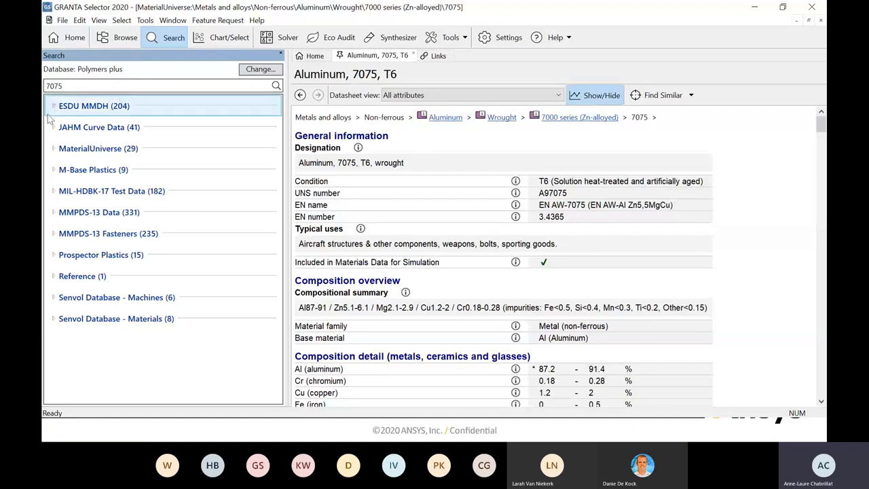
click(53, 149)
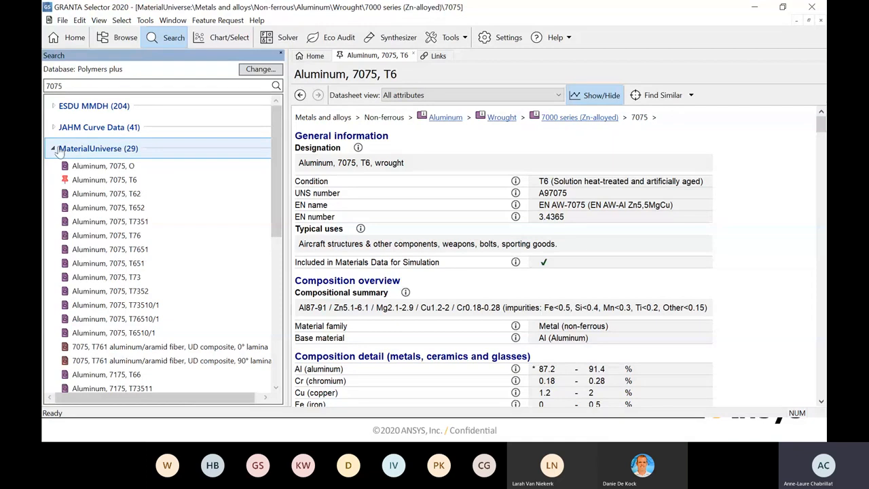
click(55, 149)
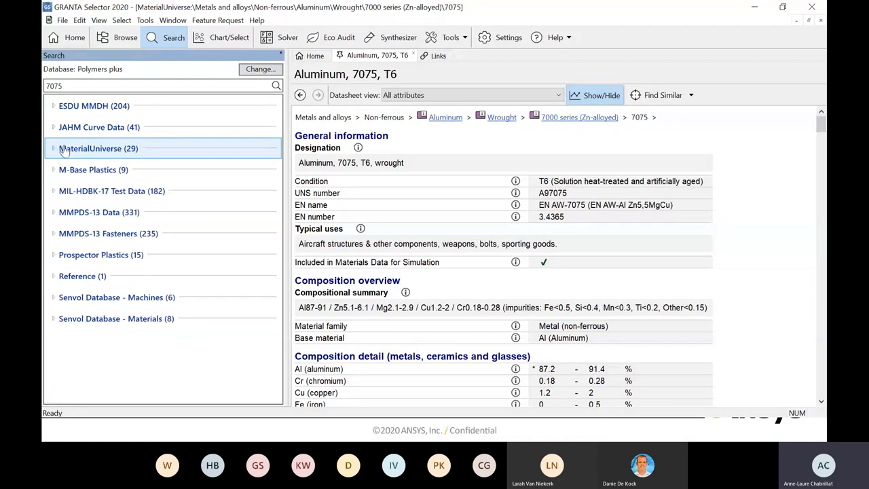
click(53, 213)
click(54, 213)
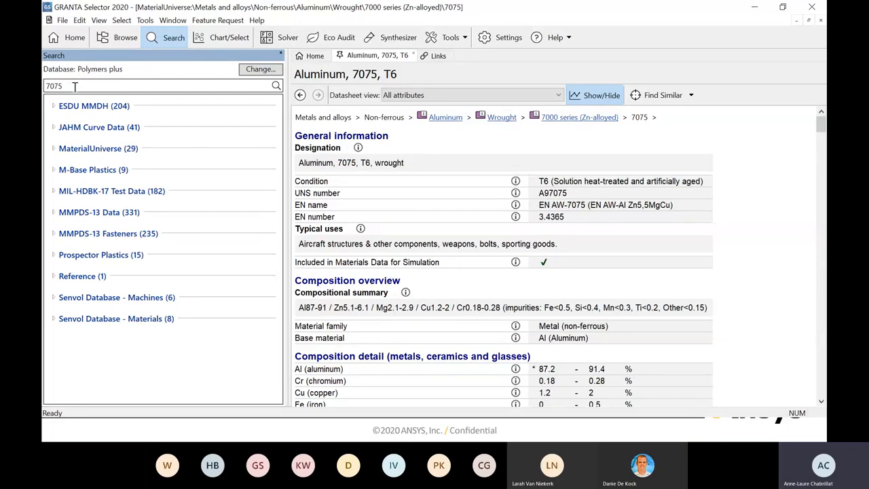
- Start a chart selection project that selects from the MaterialUniverse Polymers - Plastics subset
click(227, 39)
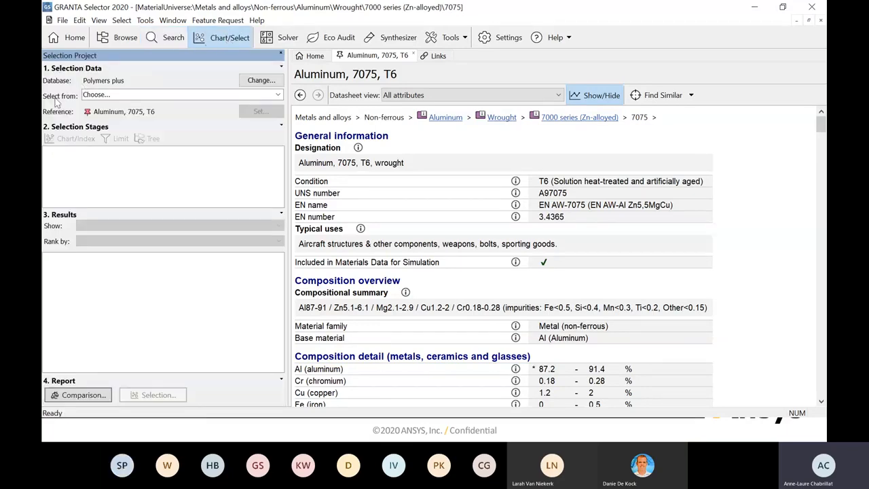
click(278, 96)
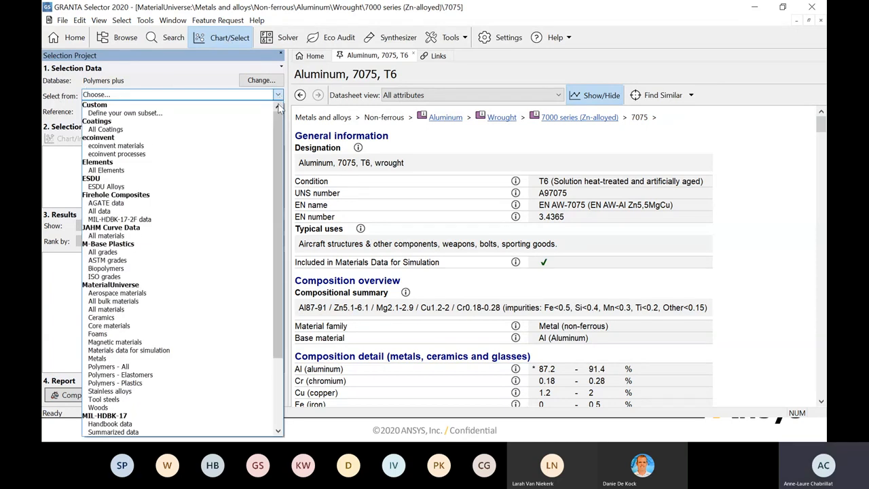
scroll(276, 119, down, 3)
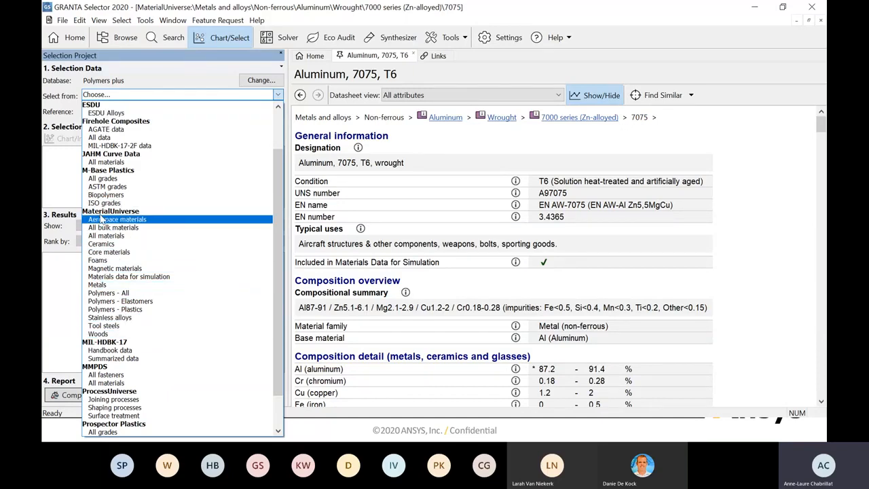
click(119, 309)
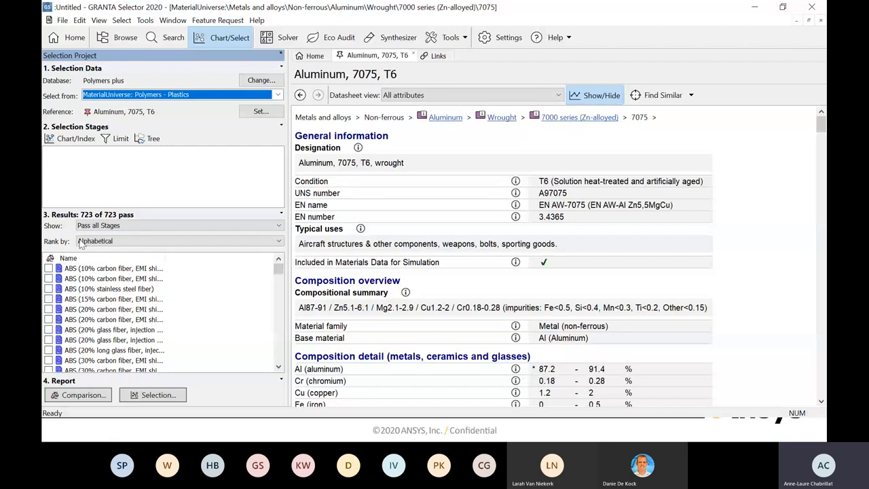
- Define a new chart stage's Y-axis as a performance index for a panel in bending, limited by strength and optimized for mass
click(76, 139)
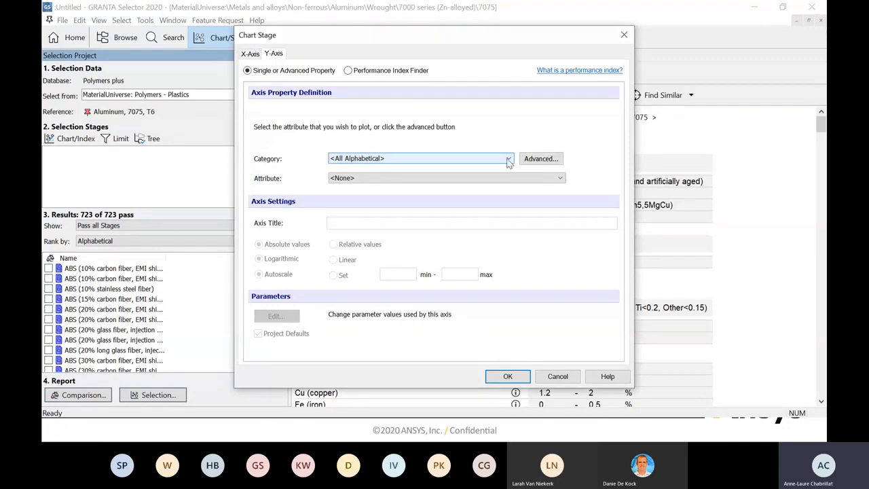
click(349, 72)
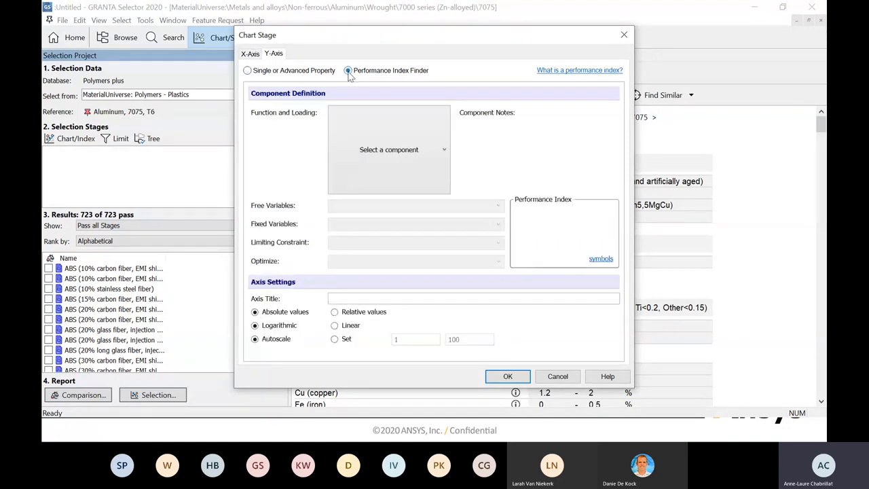
click(443, 150)
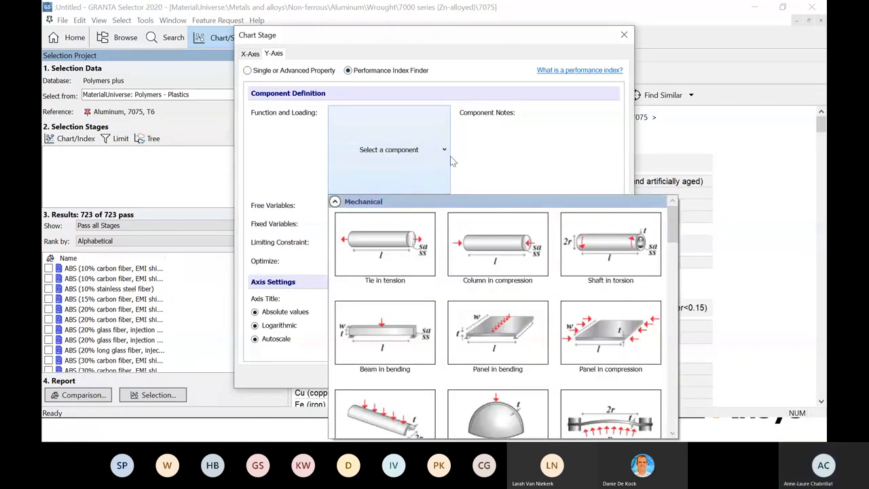
scroll(498, 207, down, 1)
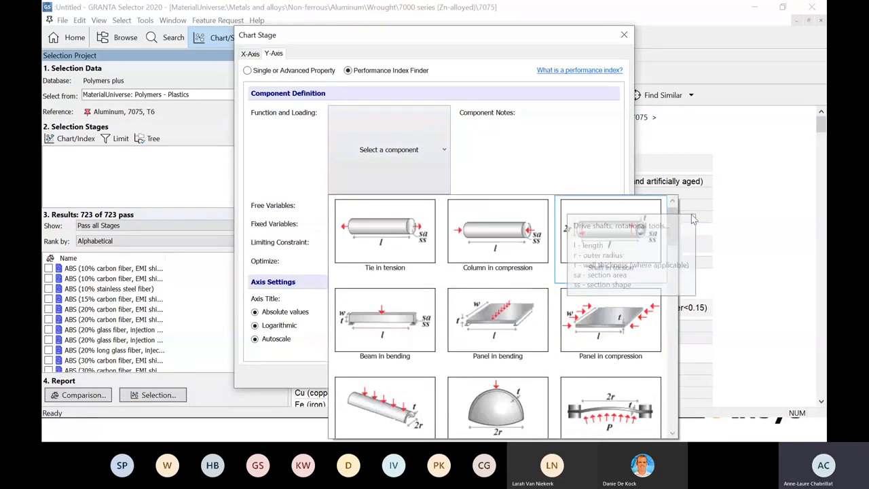
mouse_move(672, 237)
mouse_down()
mouse_move(661, 409)
mouse_move(674, 220)
mouse_up()
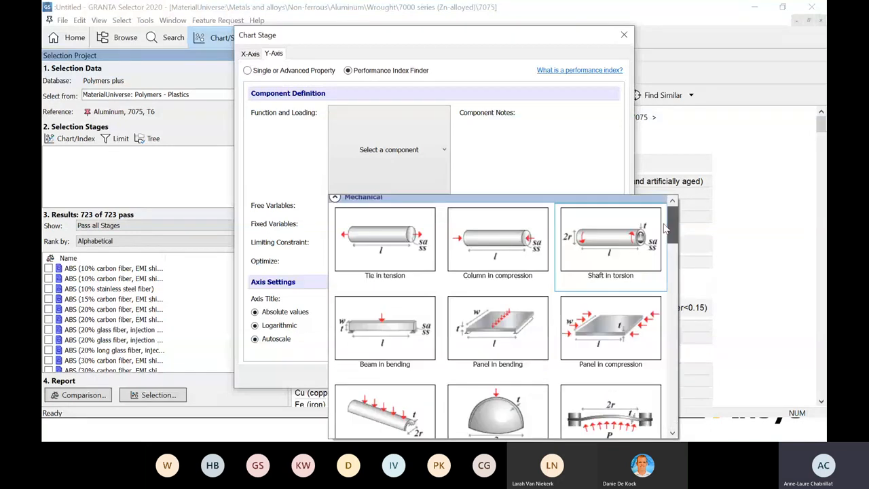
click(494, 330)
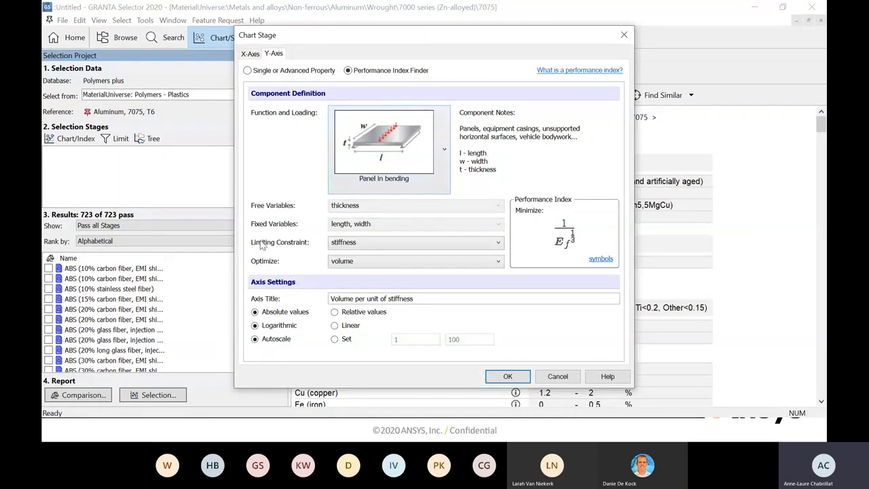
click(499, 244)
click(352, 266)
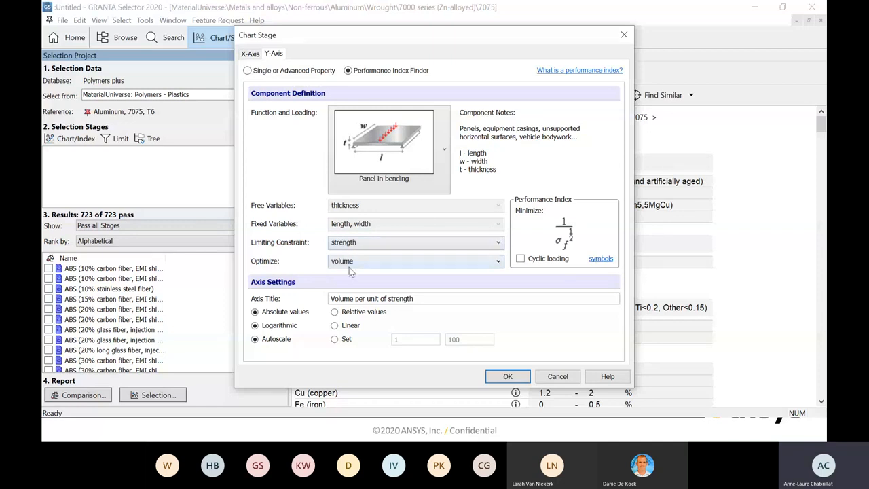
click(498, 263)
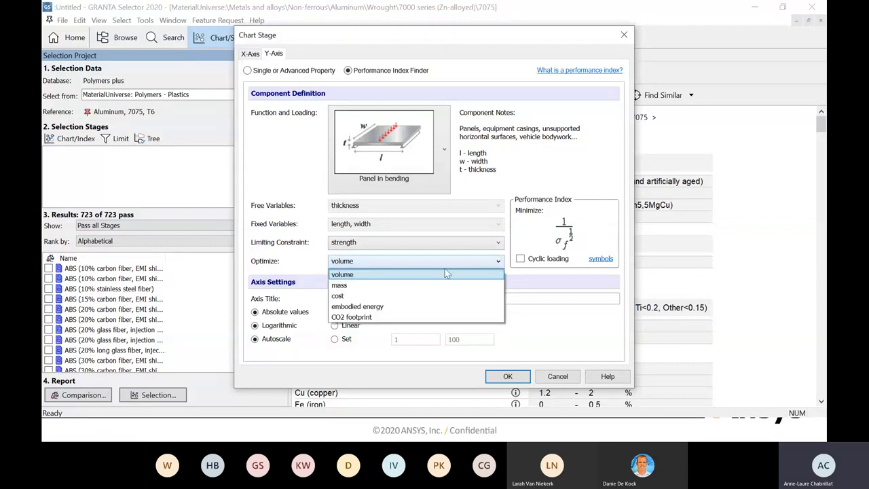
click(365, 286)
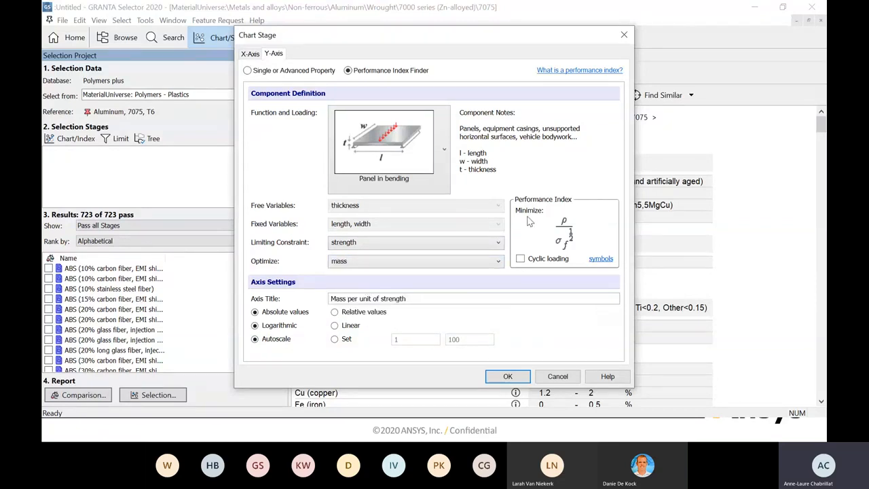
- Define the X-axis as a performance index for a panel in bending, limited by strength and optimized for cost, with relative values
click(249, 54)
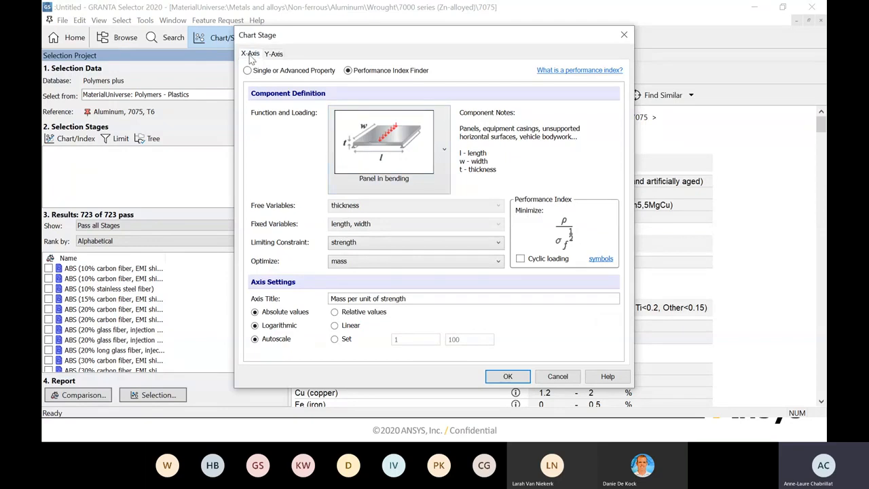
click(349, 70)
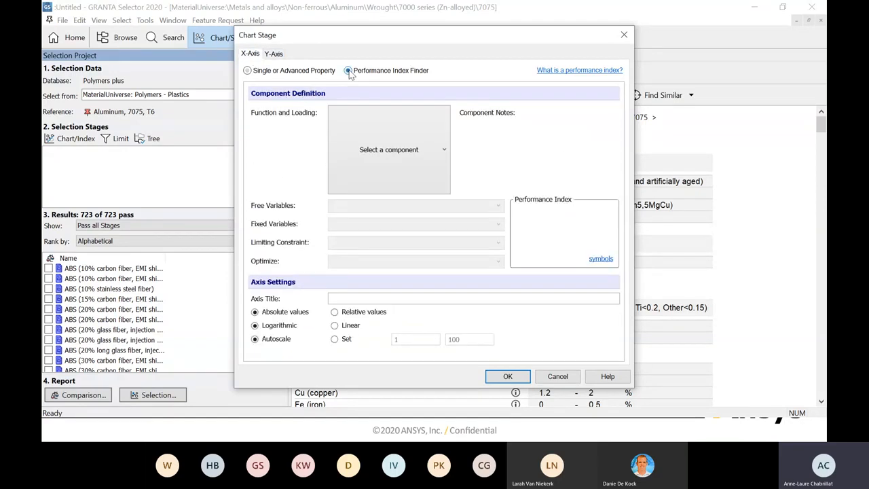
click(445, 151)
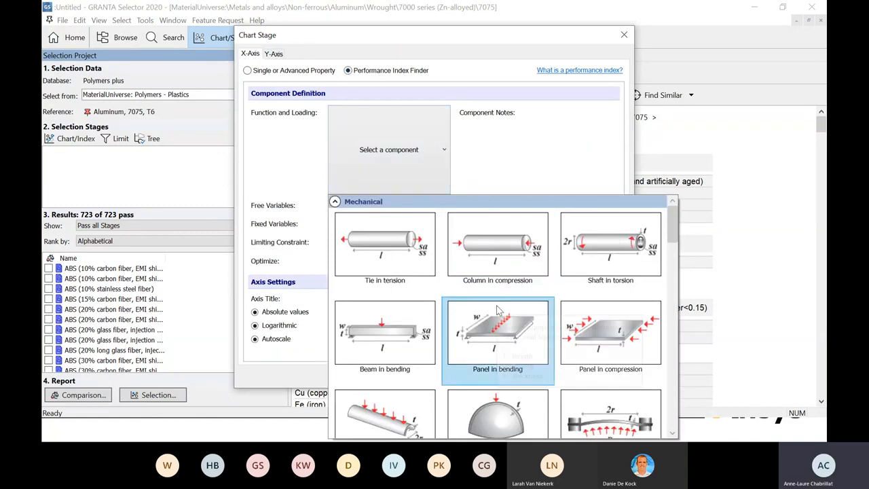
click(486, 337)
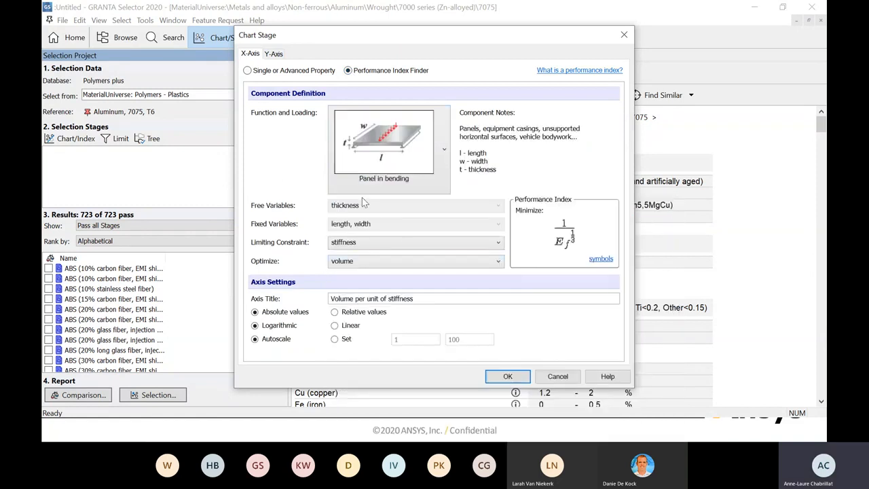
click(501, 242)
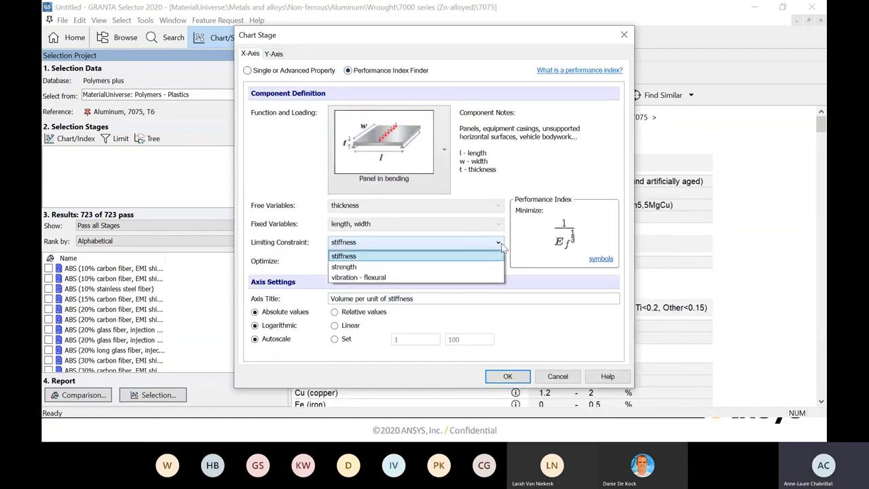
click(387, 265)
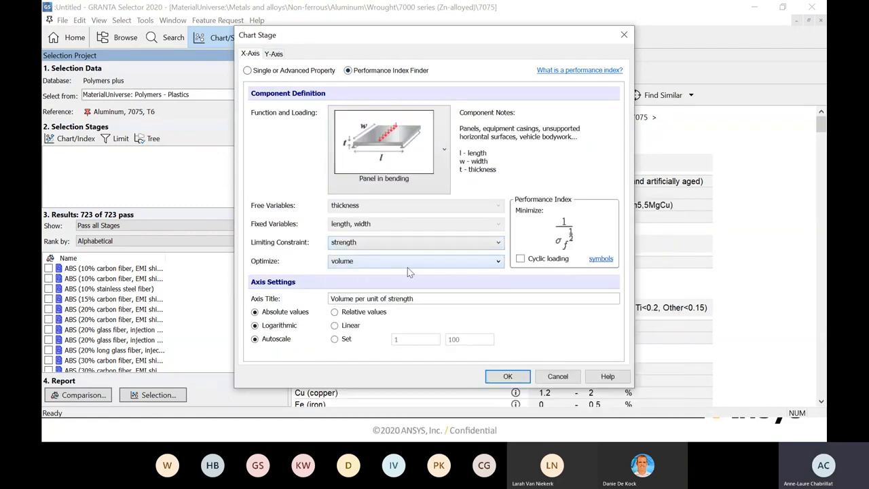
click(499, 262)
click(360, 296)
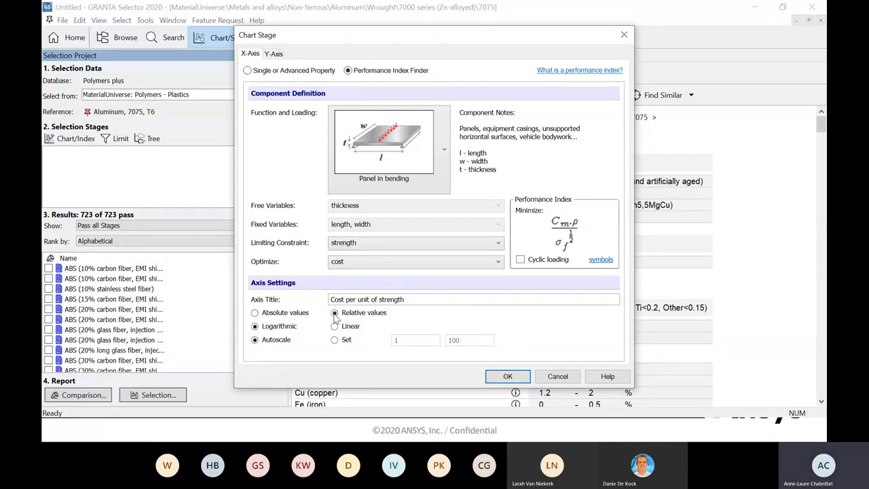
- Set the Y-axis to relative values and create the mass versus cost per unit of strength chart
click(274, 55)
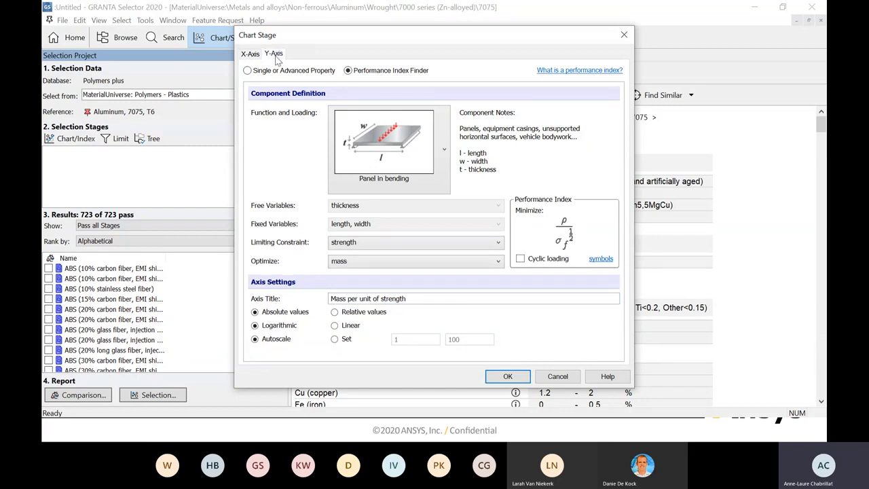
click(335, 313)
click(508, 377)
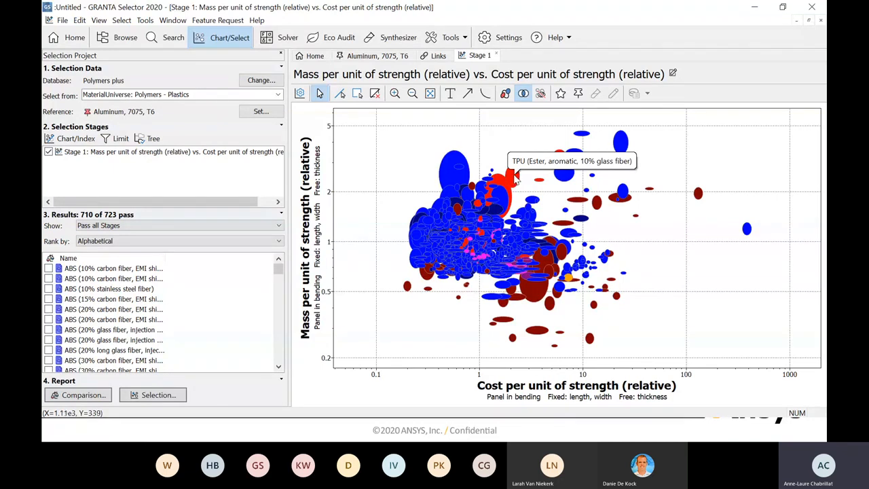
- Highlight the reference record on the chart, label it, move the Aluminum, 7075, T6 label to empty space above the bubbles, and clear the highlight
click(579, 95)
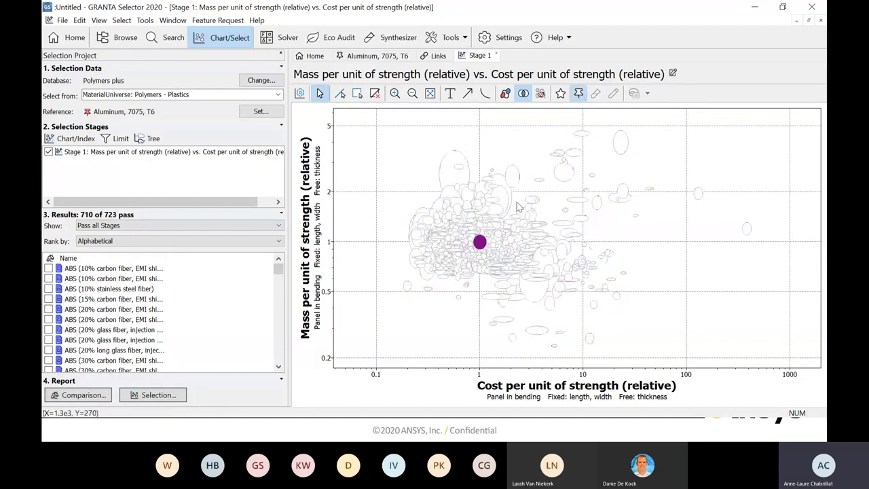
click(479, 241)
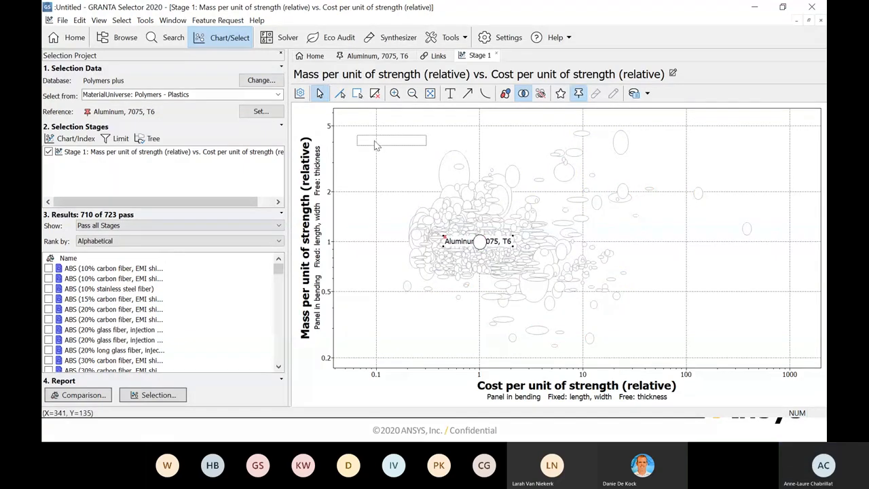
drag(375, 145, 375, 145)
click(579, 93)
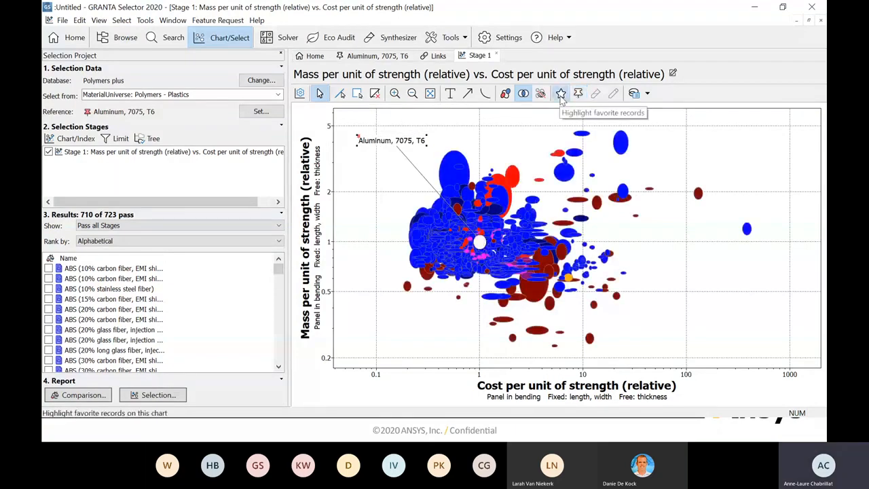
- Highlight the favorite records on the chart, examine them and PEKK (40% carbon fiber) against the aluminum reference, and clear the highlight
click(560, 95)
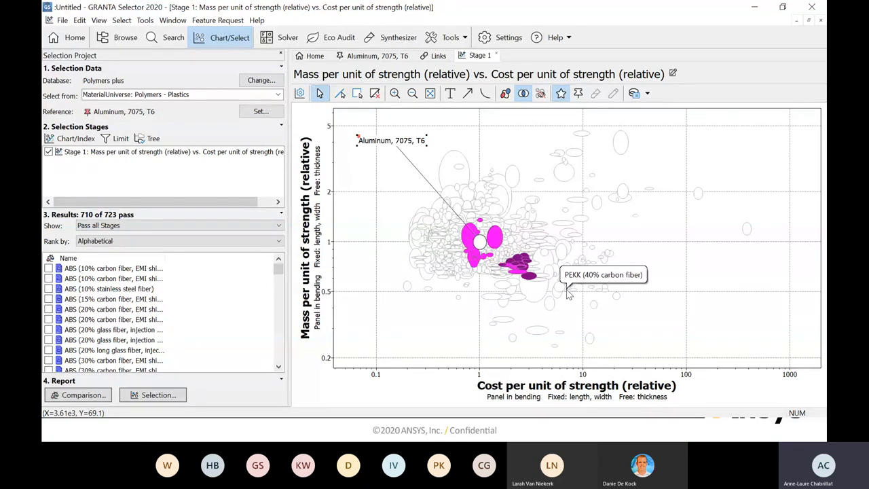
click(568, 292)
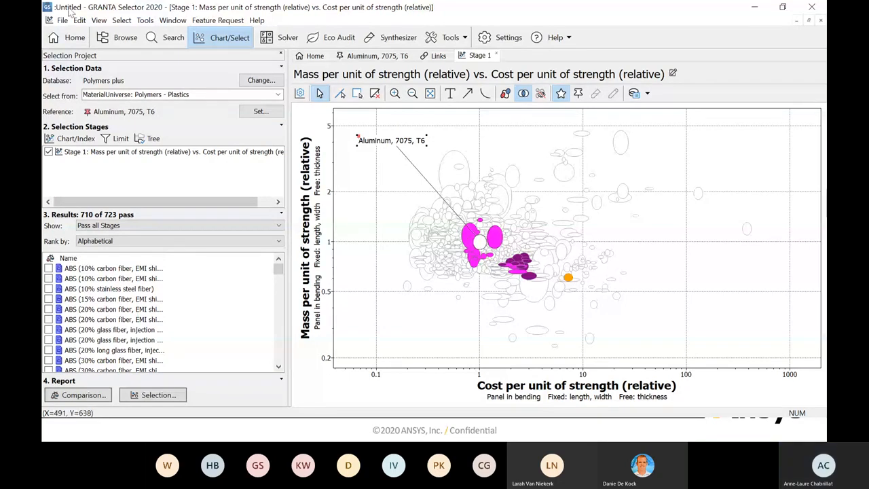
click(562, 94)
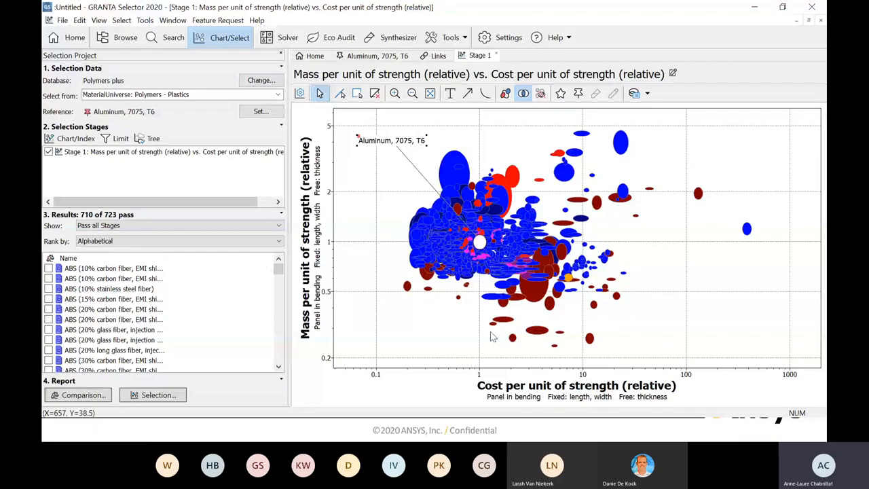
- Add a limit stage that requires a minimum Young's modulus of 10 GPa and apply it
click(118, 138)
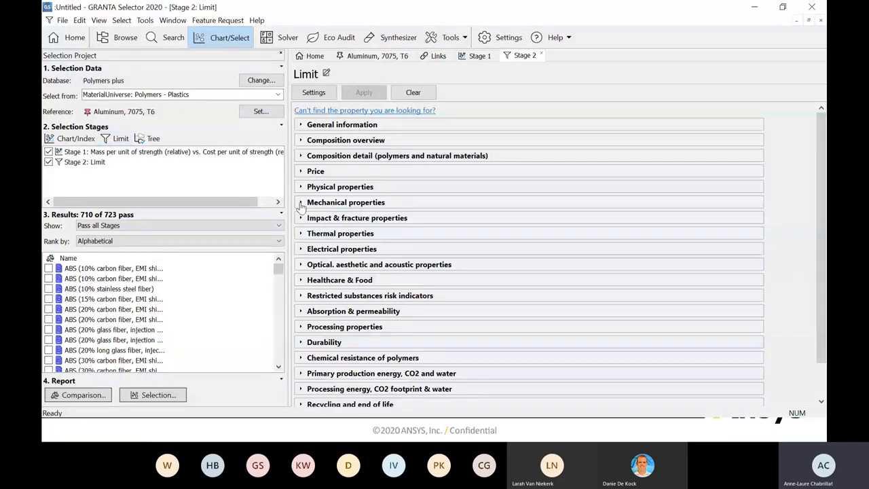
click(301, 203)
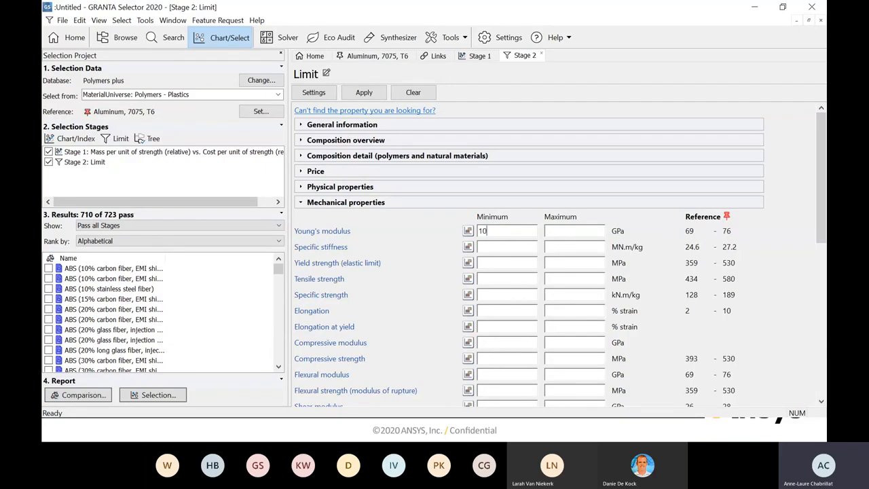
click(364, 93)
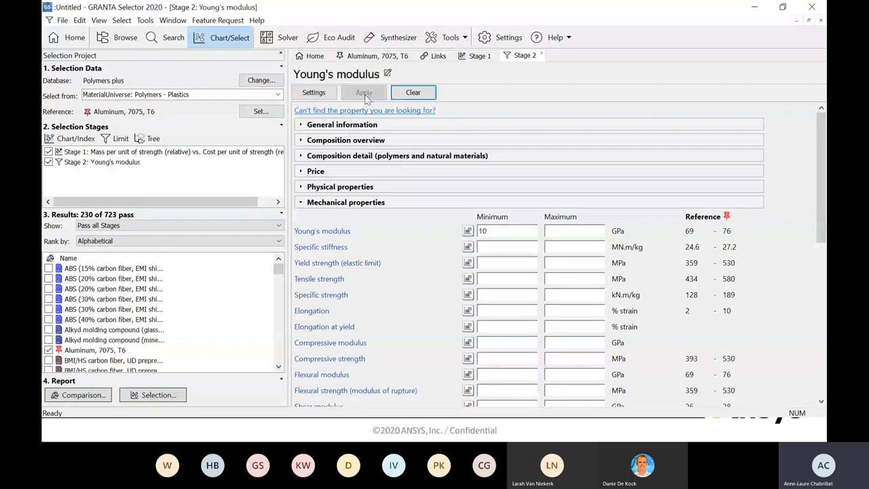
- Add a limit stage that requires a minimum notched impact strength at 23 °C of 8 kJ/m^2 and apply it
click(120, 139)
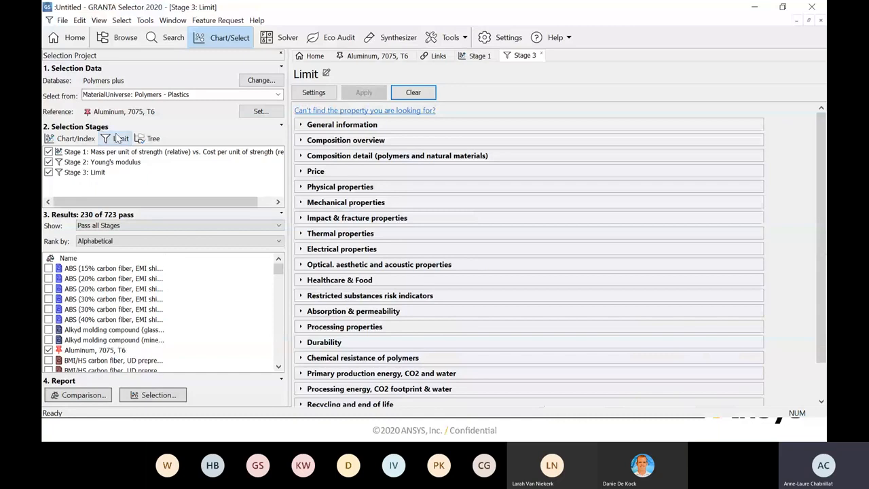
click(301, 219)
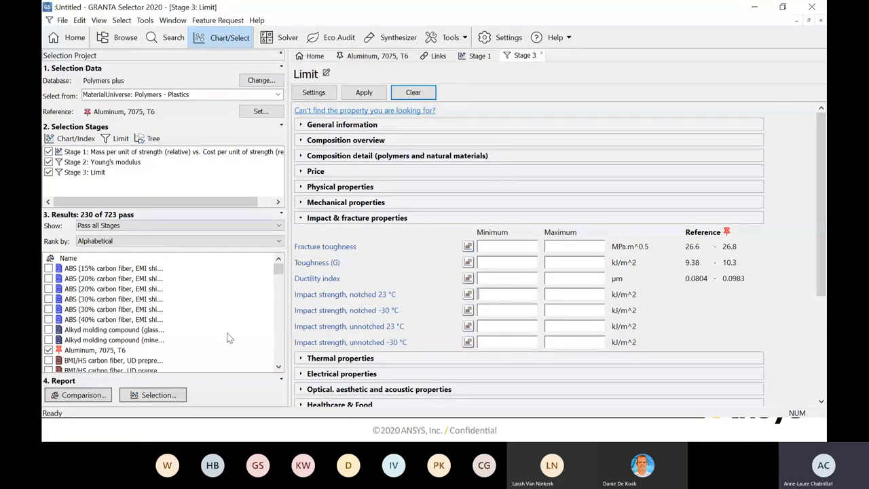
click(355, 95)
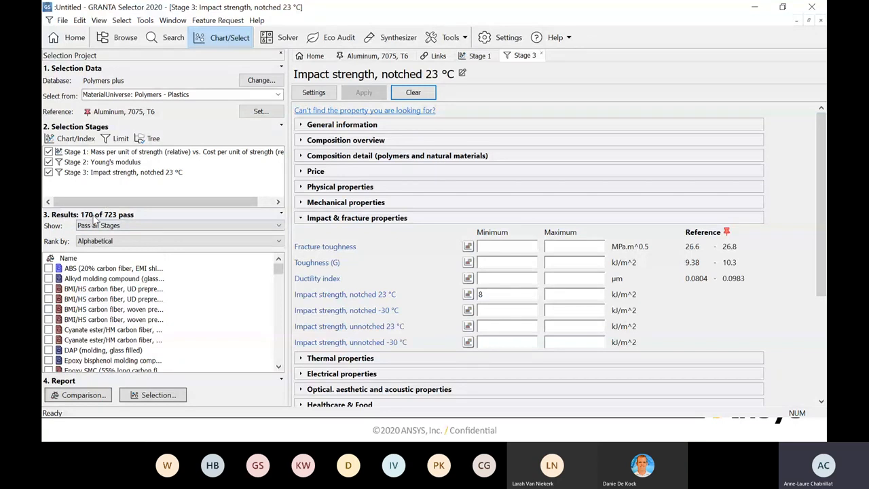
- Reopen the mass versus cost chart and compare it with the Young's modulus and impact strength stages disabled and re-enabled
click(117, 152)
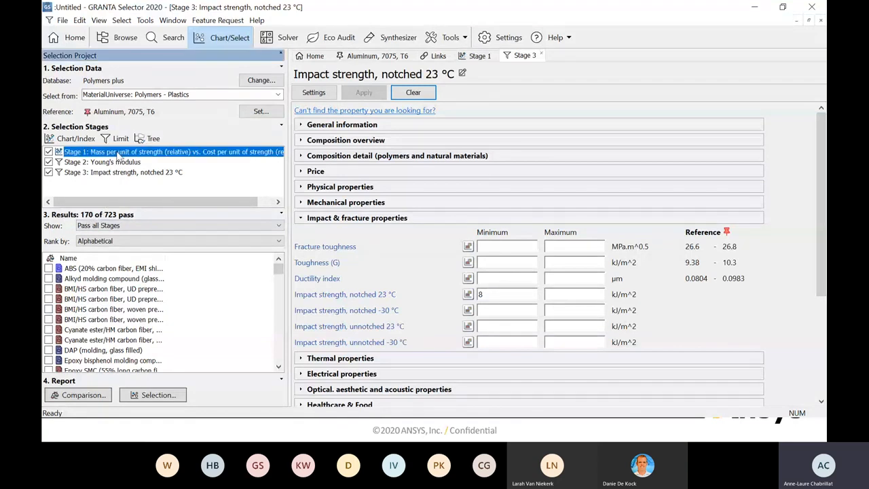
double_click(117, 152)
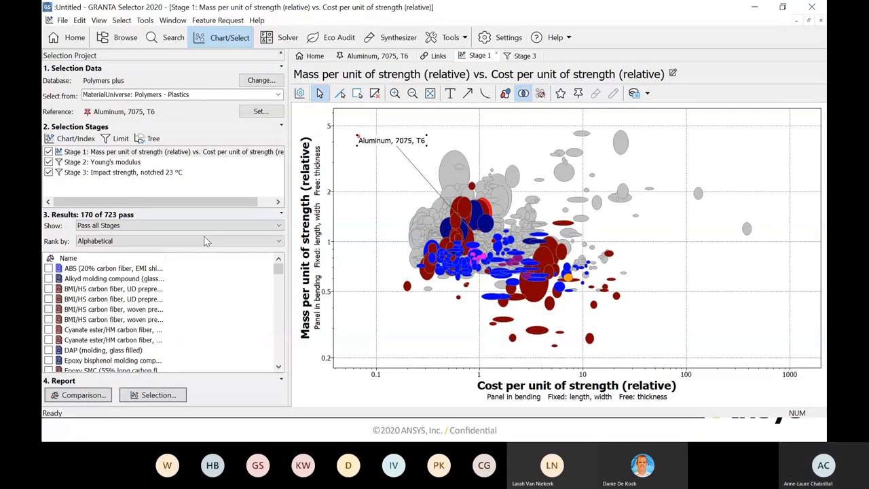
click(48, 172)
click(49, 162)
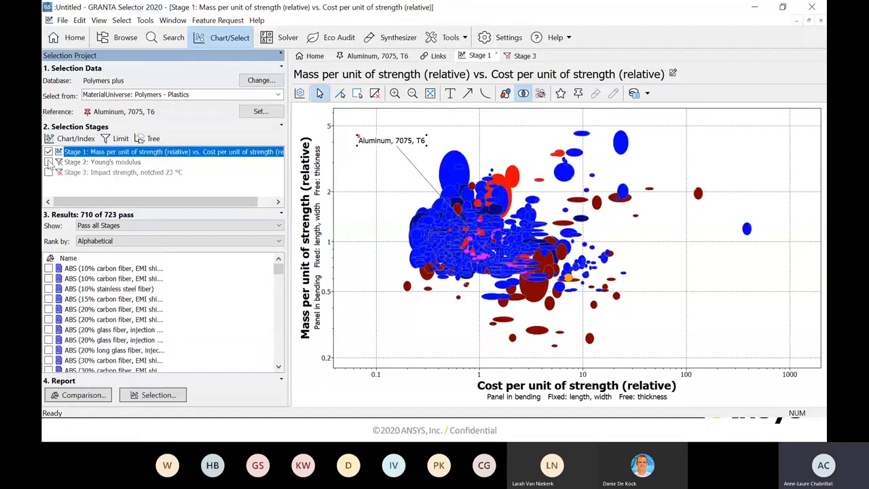
click(48, 162)
click(48, 172)
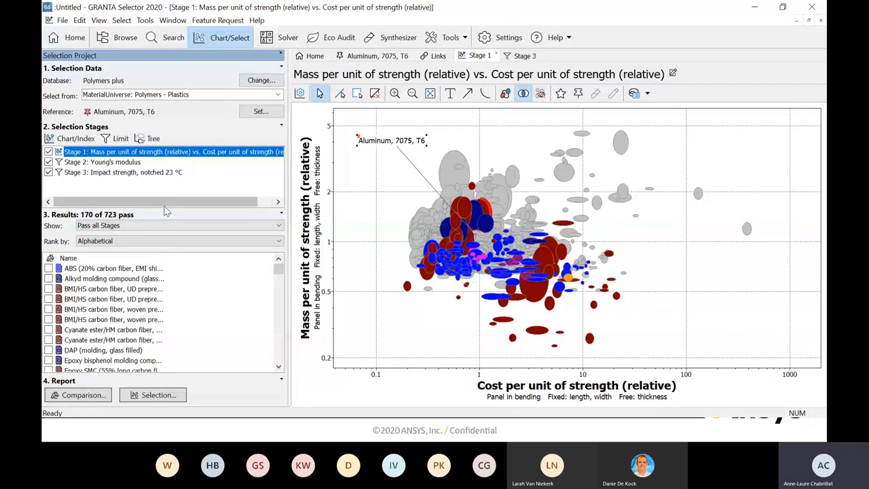
- Add a limit stage that requires a minimum heat deflection temperature at 1.8 MPa of 225 °C and apply it
click(120, 138)
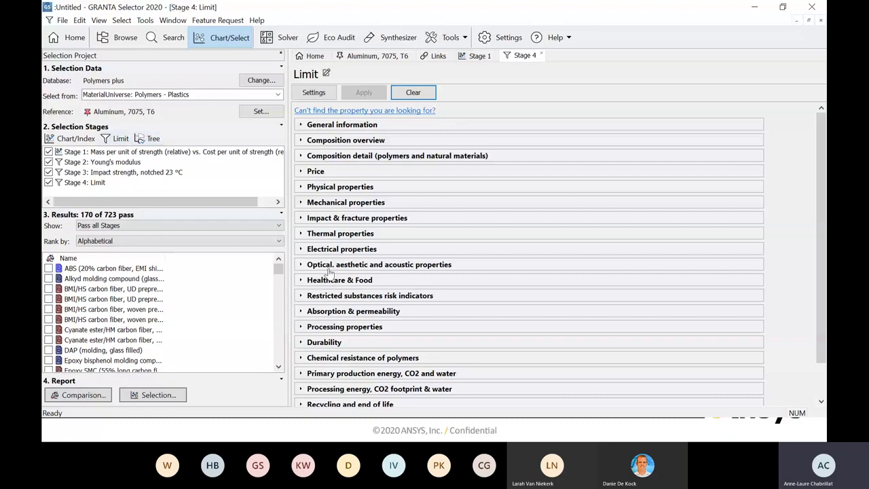
click(302, 234)
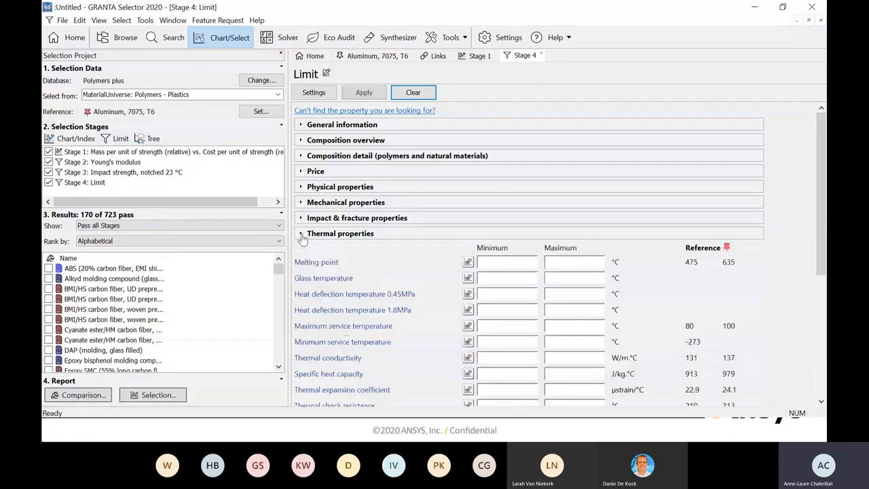
scroll(319, 272, down, 1)
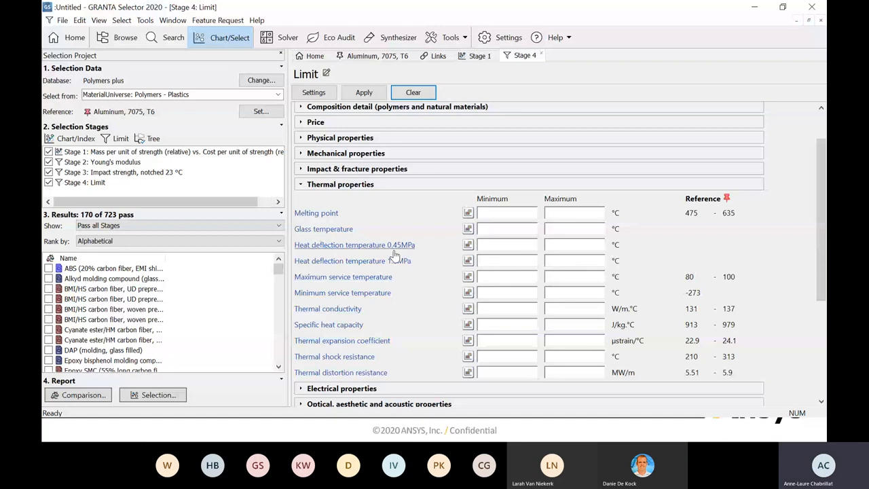
click(503, 260)
text(225)
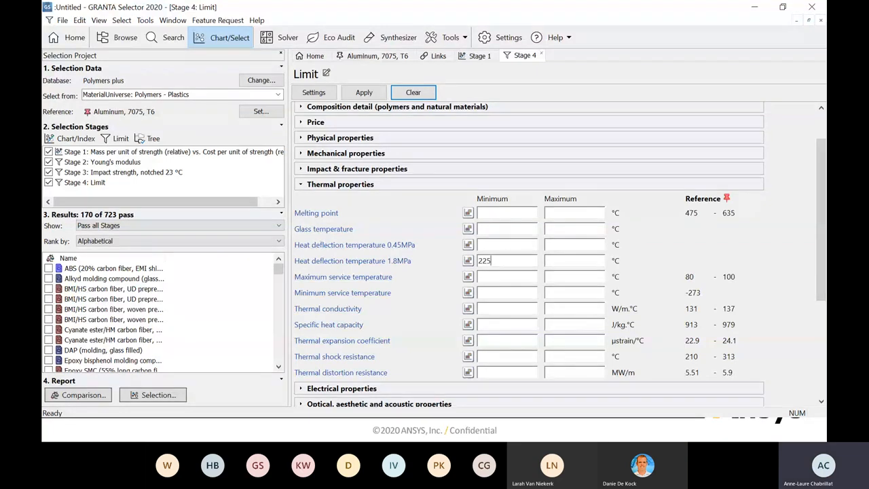
click(358, 95)
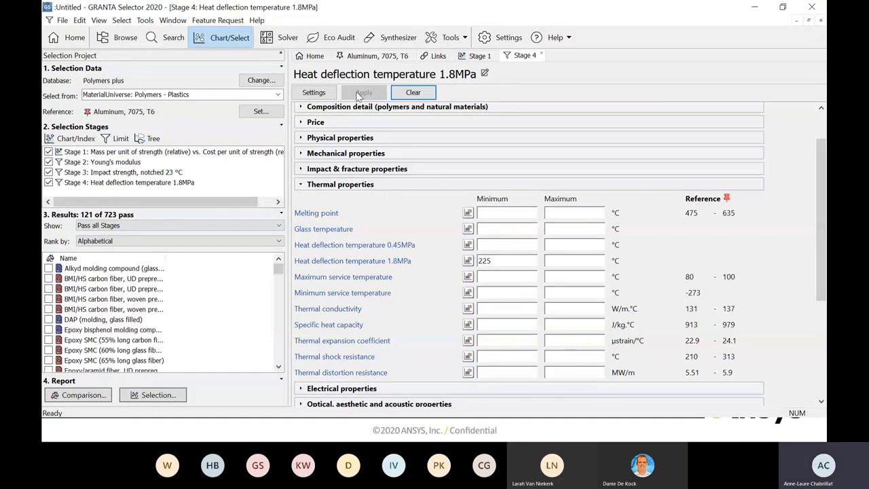
- Add a limit stage that requires a typical UL 94 flammability rating of V-0, apply it, and return to the Stage 1 chart
click(120, 138)
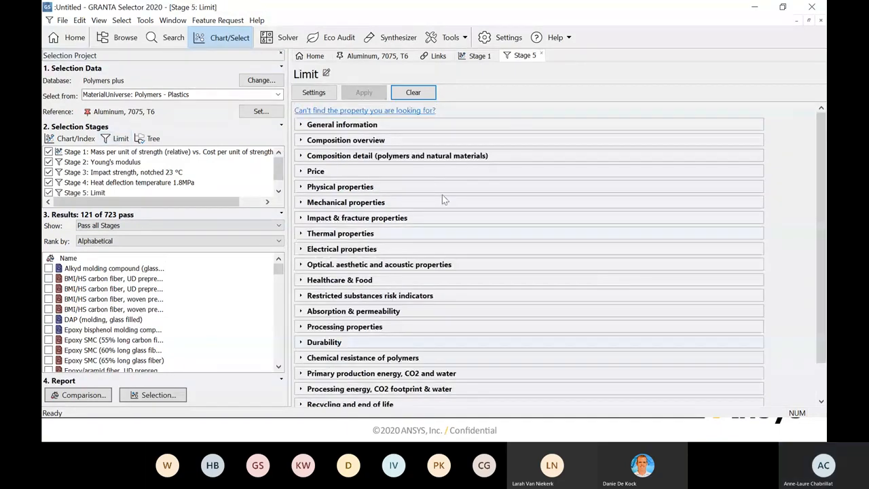
scroll(444, 199, down, 1)
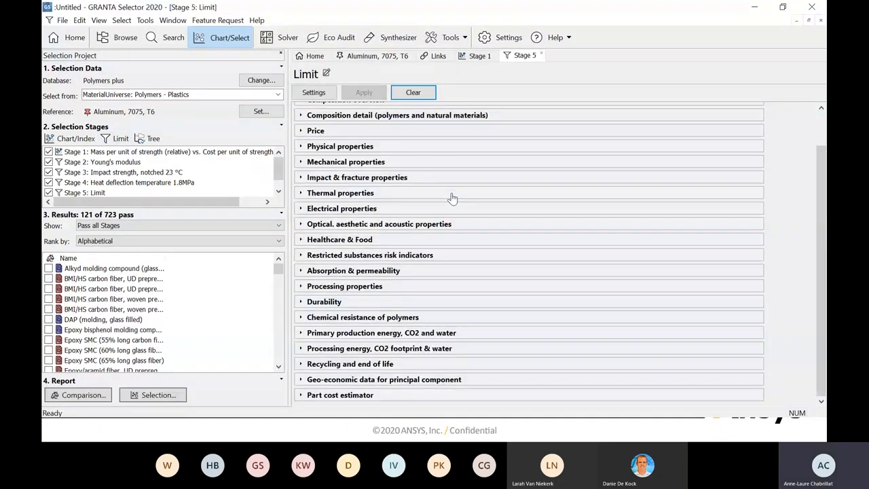
click(304, 303)
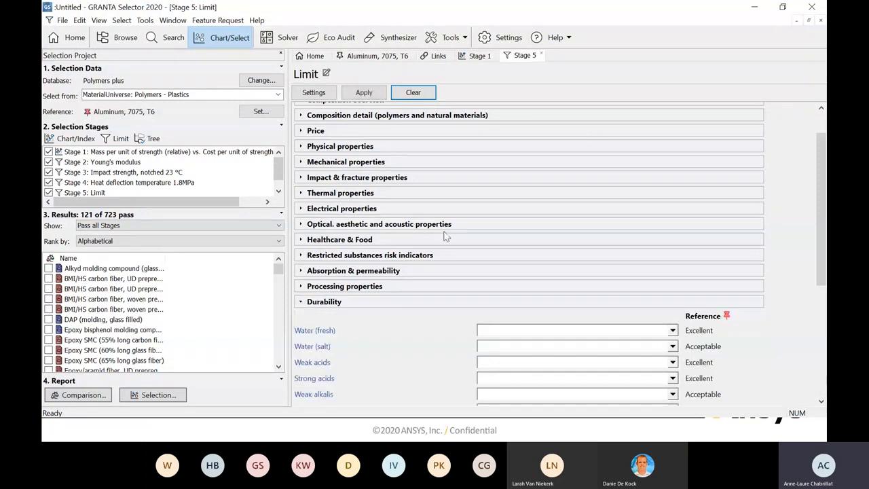
scroll(582, 141, down, 4)
scroll(582, 141, down, 1)
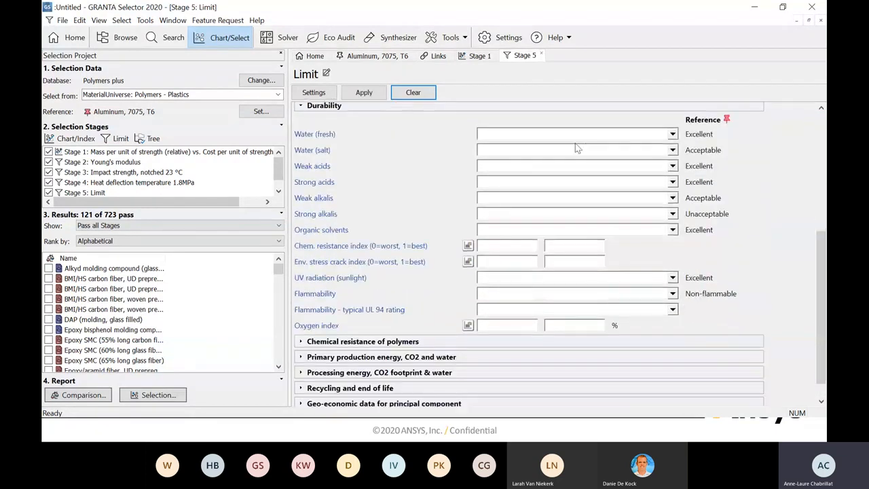
click(673, 311)
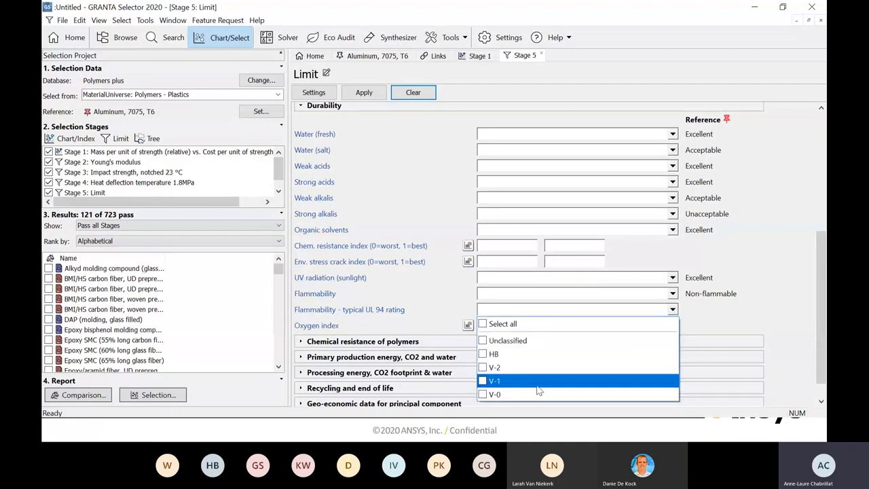
click(483, 394)
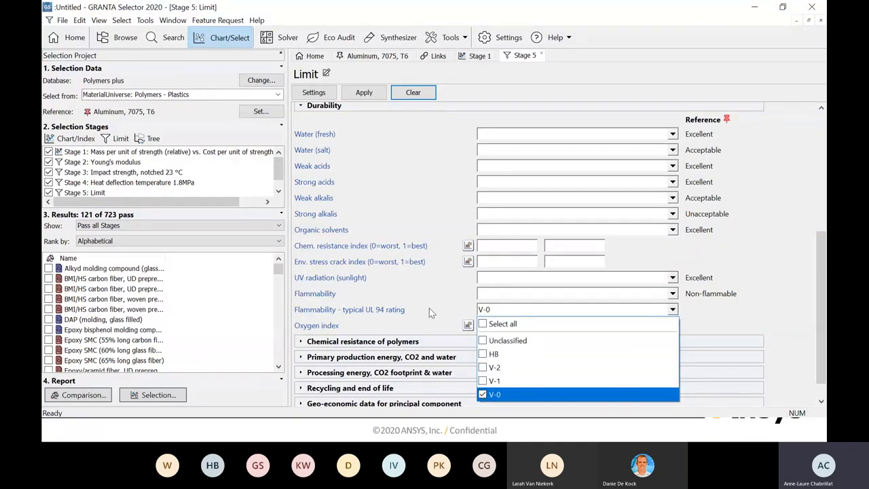
click(364, 94)
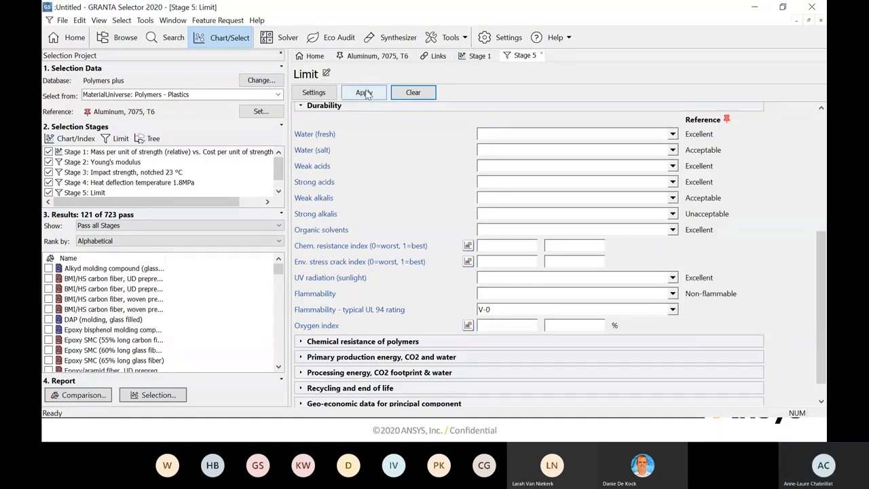
click(366, 94)
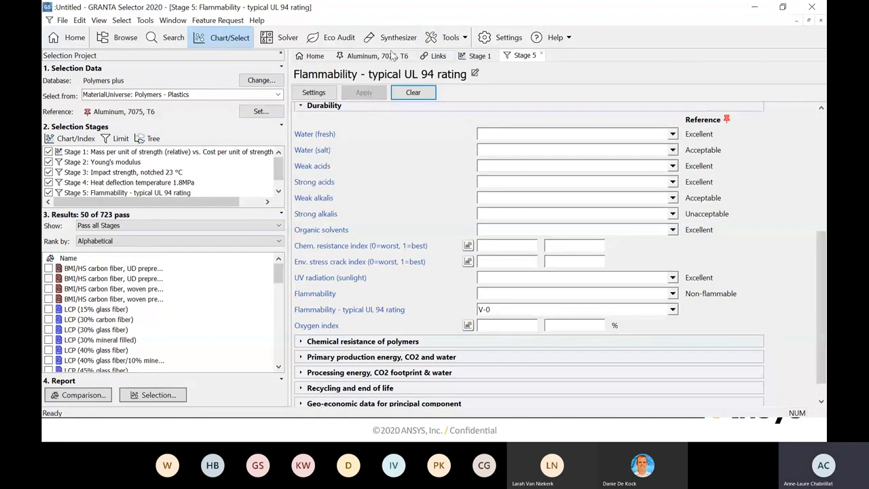
click(479, 55)
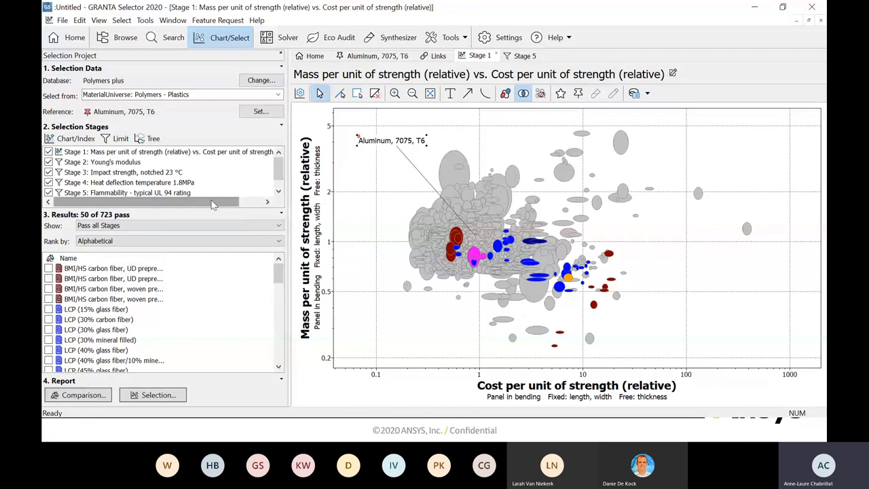
- Add a tree stage that passes only materials linked to the ProcessUniverse record Shaping > Molding > Injection > Standard > Thermoplastics
click(148, 141)
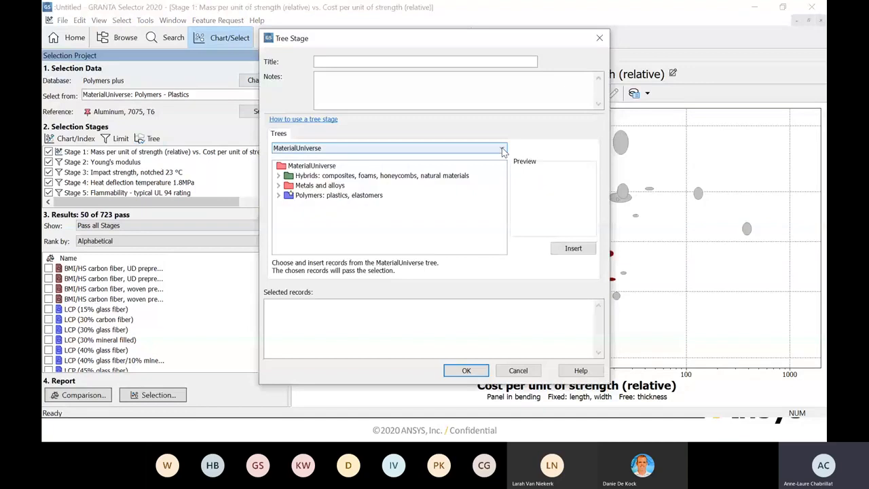
click(503, 151)
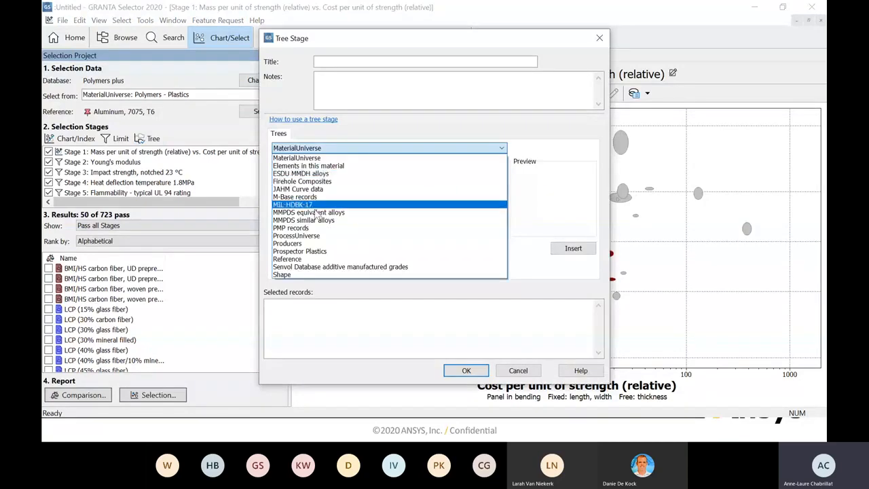
click(305, 237)
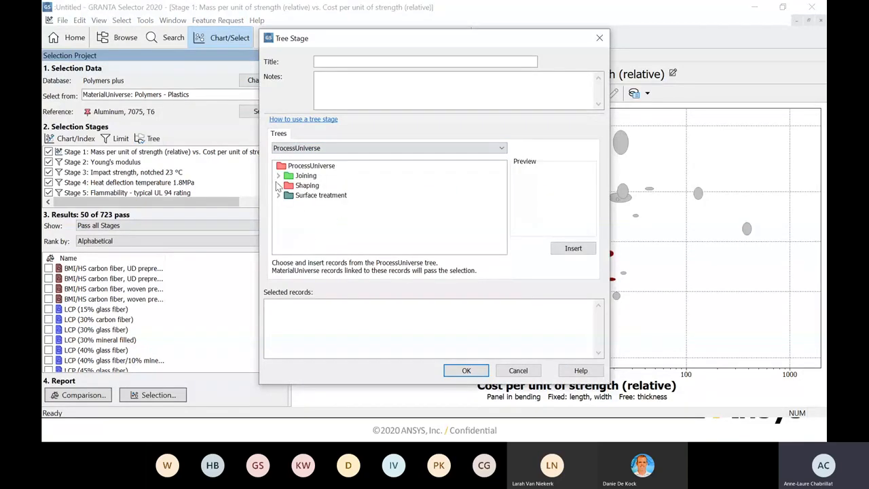
click(283, 187)
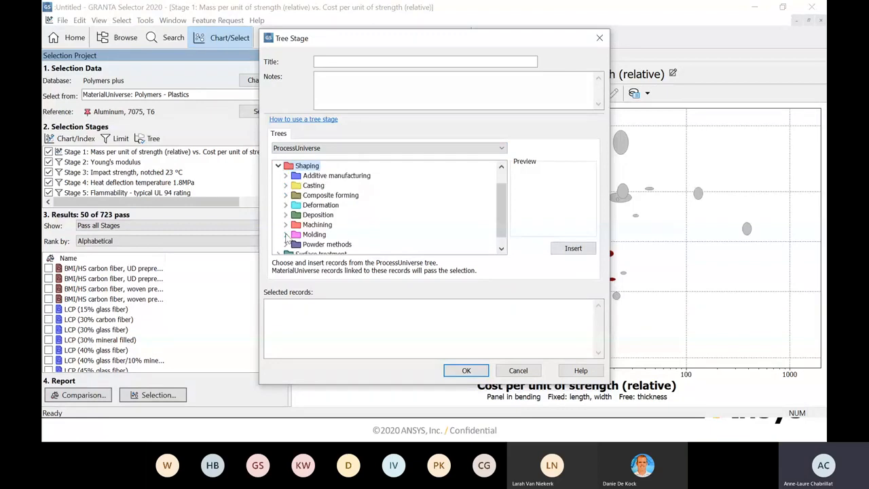
click(286, 235)
click(293, 215)
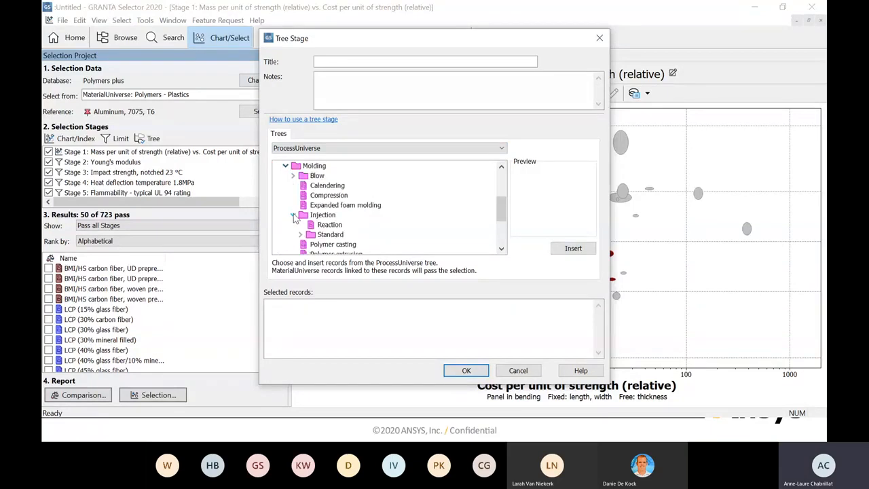
click(299, 235)
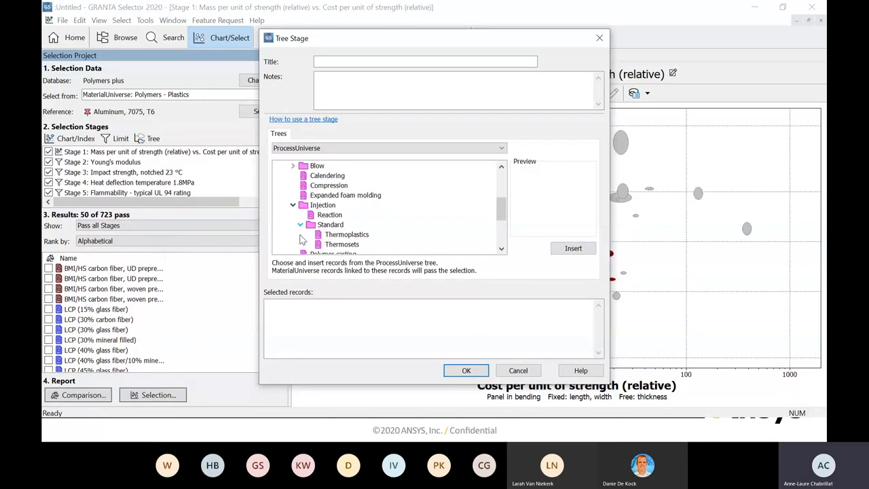
click(346, 238)
click(561, 250)
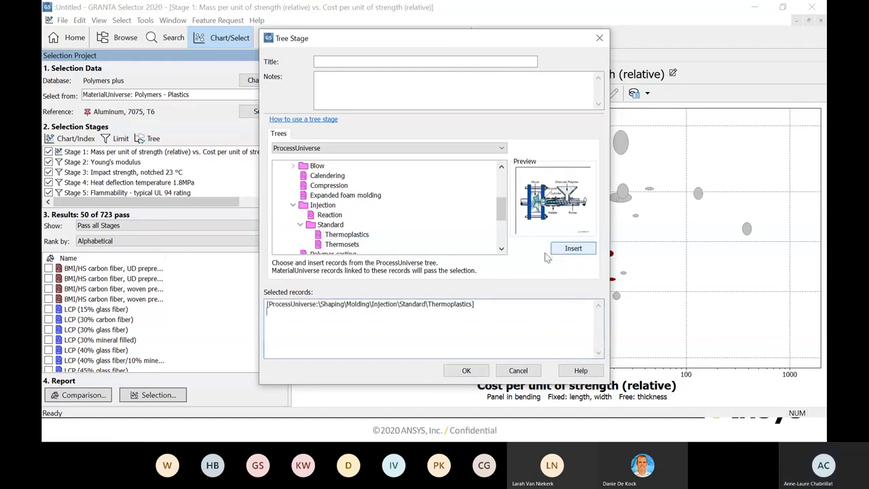
click(466, 372)
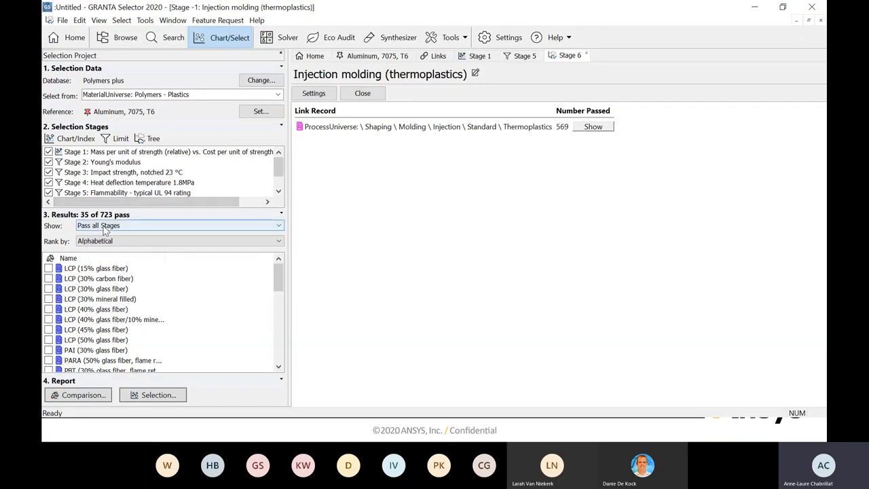
- Hide the failed records on the Stage 1 mass versus cost chart and enlarge the area holding the remaining materials
click(478, 57)
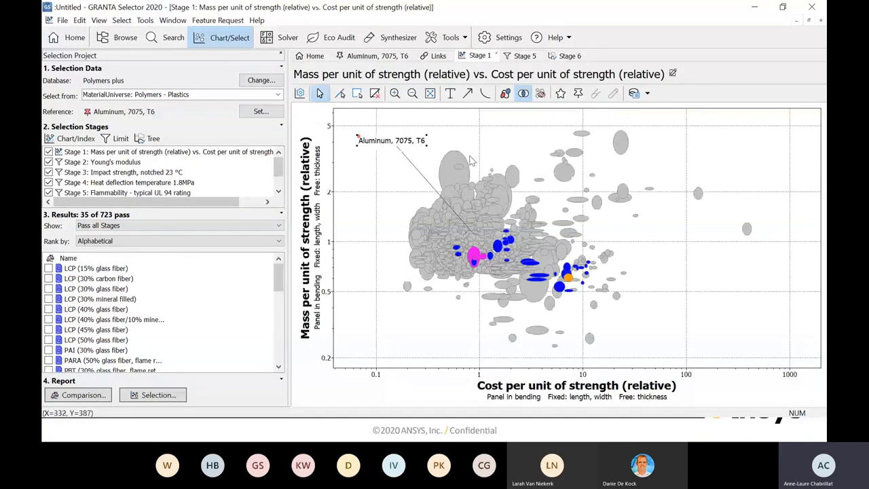
click(540, 95)
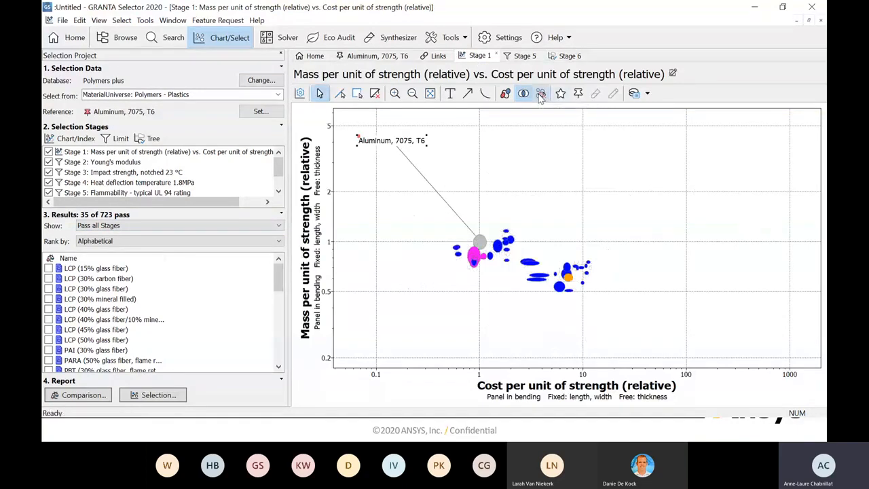
click(394, 93)
drag(444, 222, 599, 307)
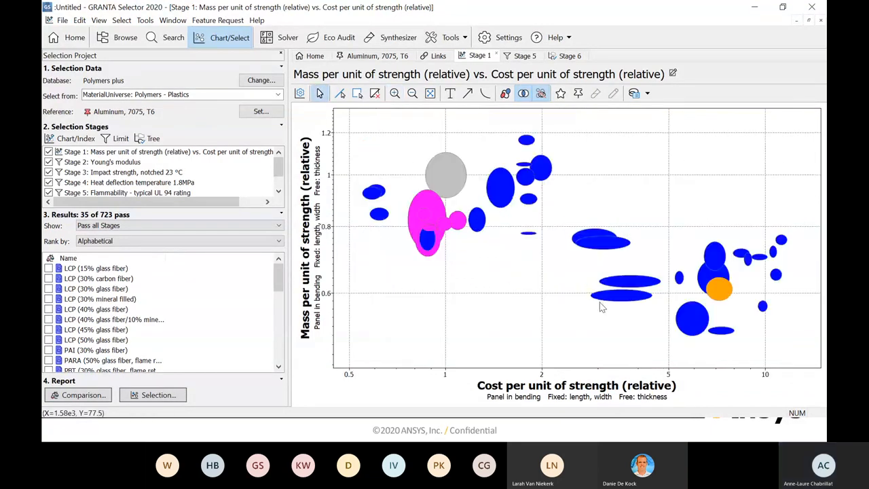
- Label PEEK (30% carbon fiber) and PPS (40% glass fiber) on the chart, placing these and the Aluminum, 7075, T6 label clear of the bubbles
click(724, 301)
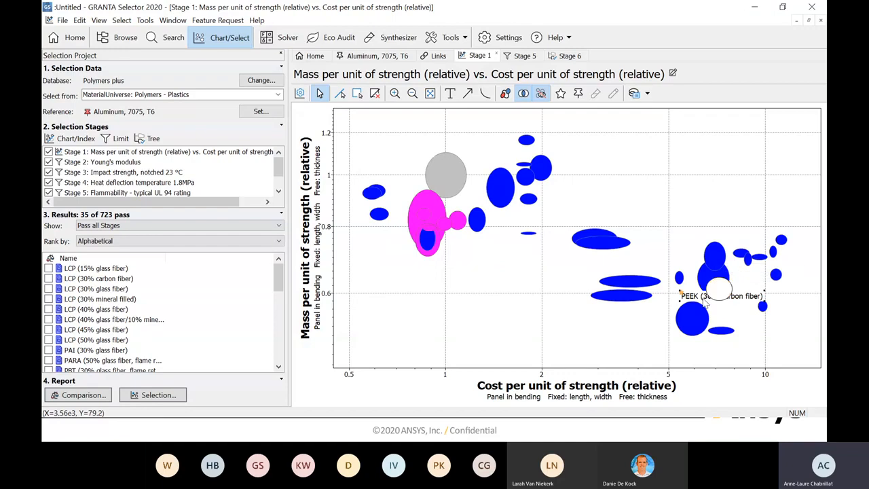
drag(723, 299, 653, 204)
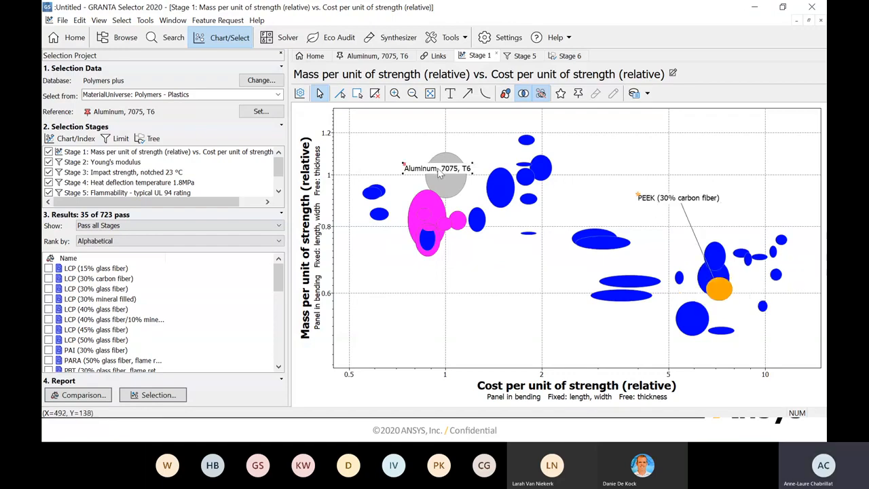
click(411, 168)
drag(411, 169, 393, 137)
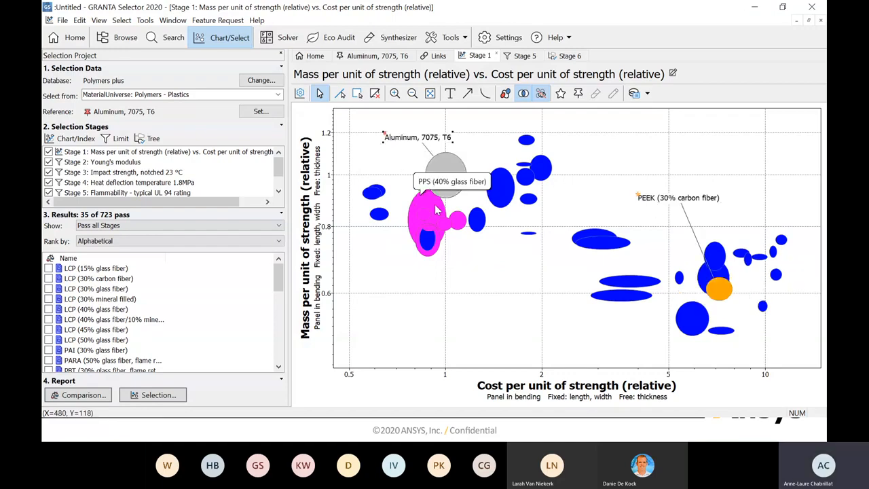
click(427, 202)
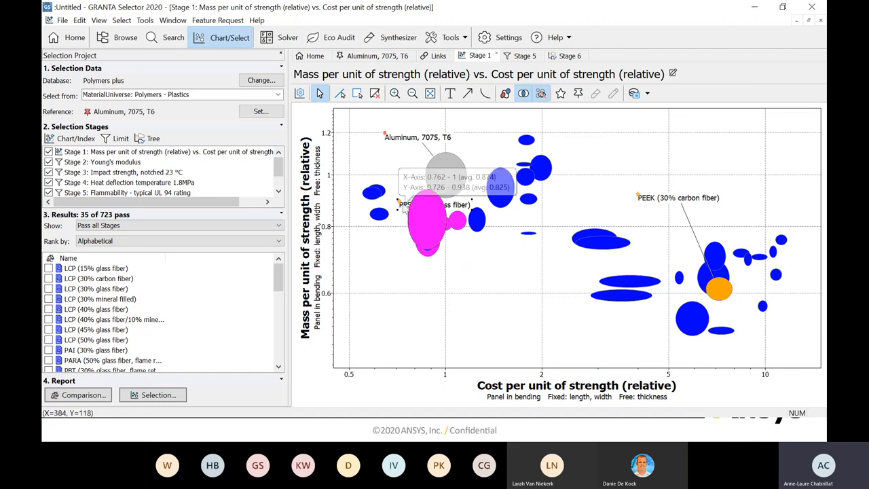
drag(478, 258, 478, 259)
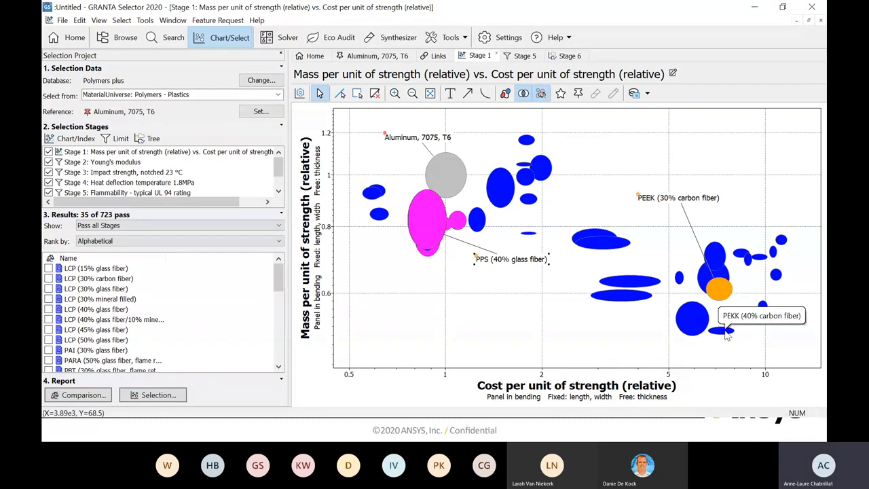
- Label PEKK (40% carbon fiber), PEEK (40% carbon fiber) and PET (30% glass fiber, flame retarded) beside their bubbles
drag(727, 333, 774, 360)
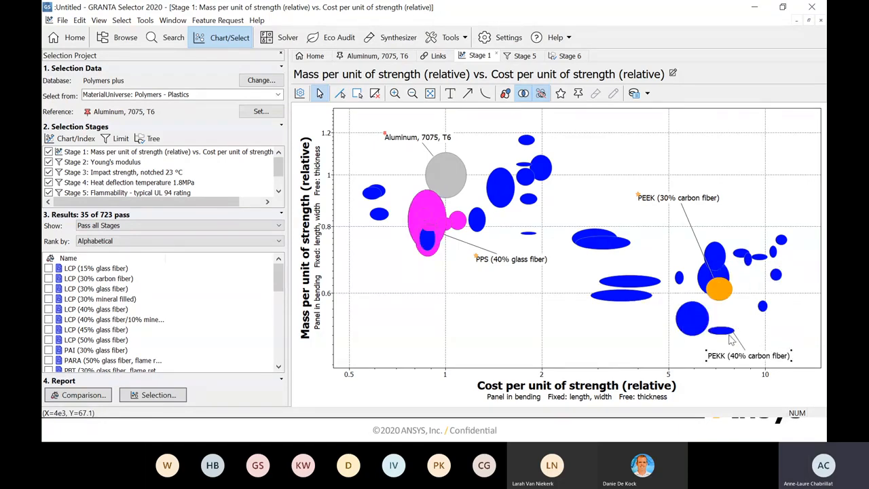
drag(691, 319, 590, 328)
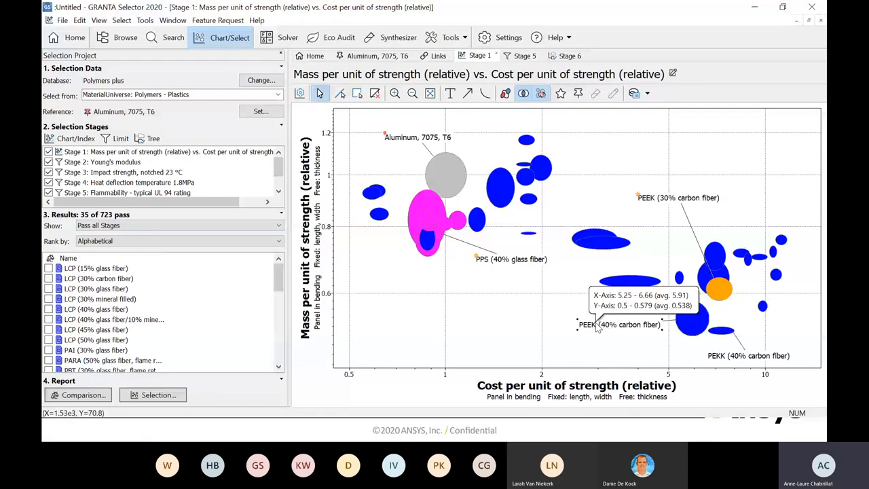
click(373, 193)
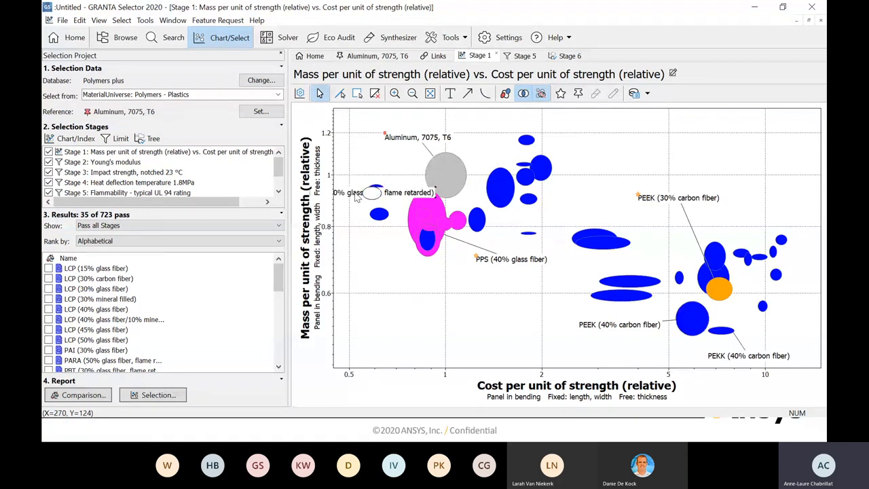
drag(357, 196, 383, 157)
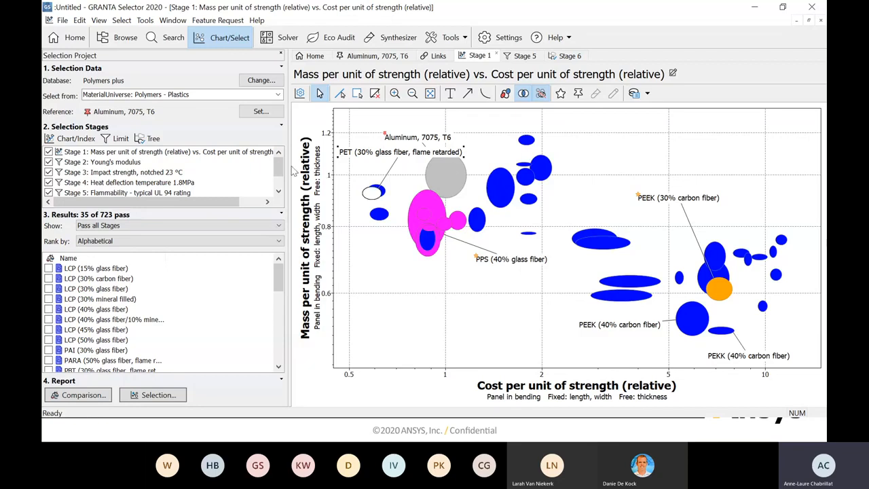
- Duplicate the Stage 1 mass versus cost chart at the end of the selection stages and select the copy
click(280, 180)
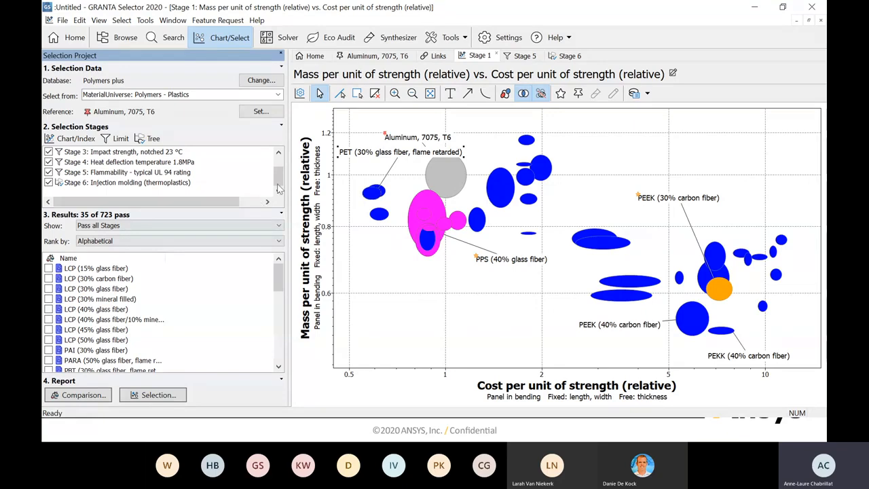
scroll(211, 166, up, 2)
click(185, 155)
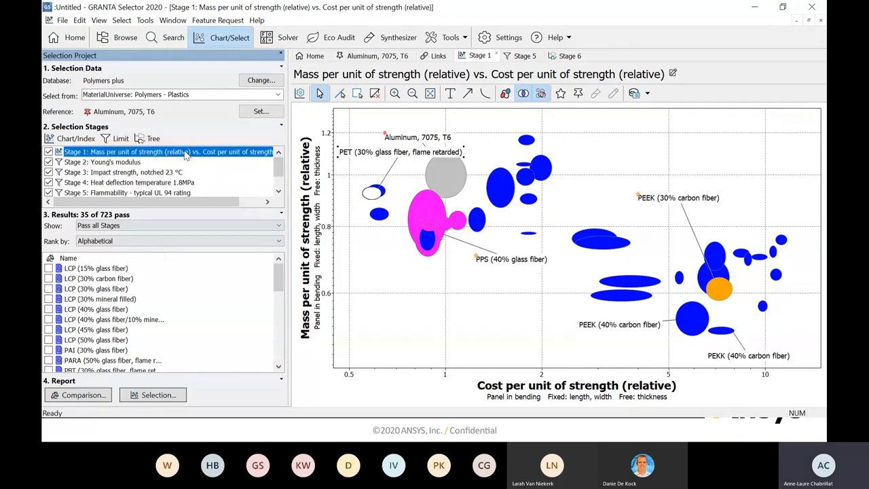
right_click(185, 155)
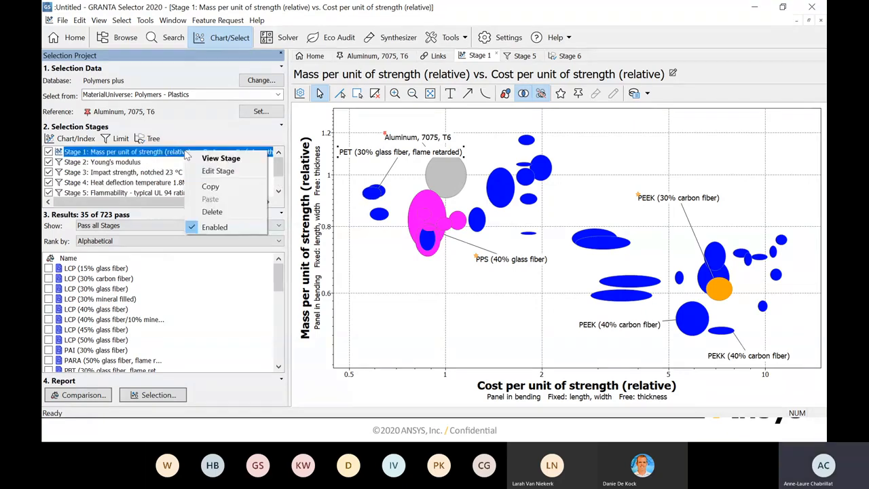
click(210, 186)
scroll(279, 183, down, 2)
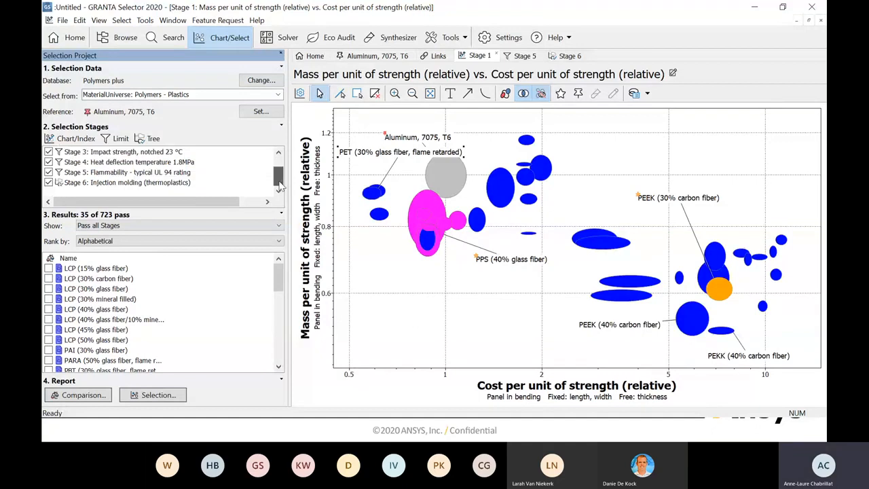
right_click(195, 188)
click(221, 236)
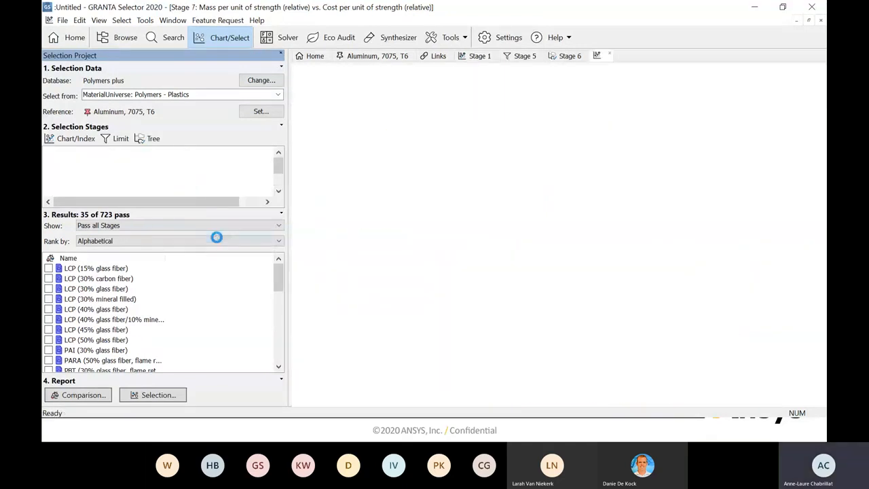
drag(279, 169, 279, 182)
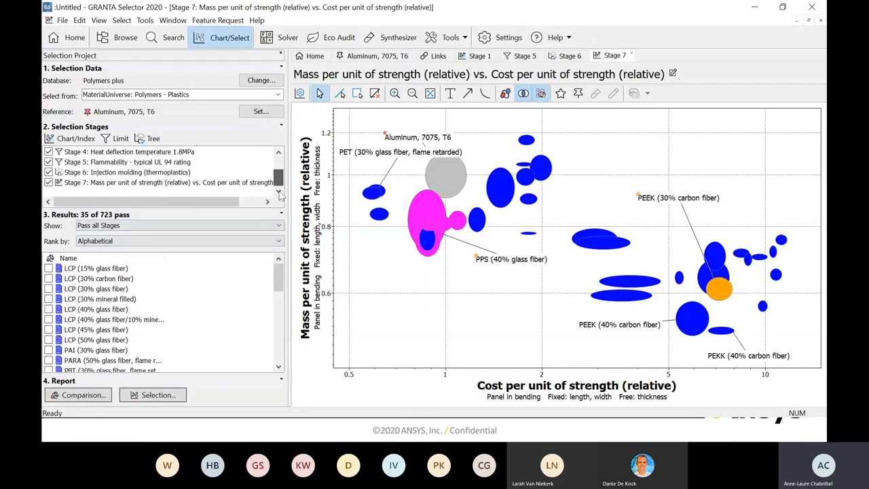
click(179, 183)
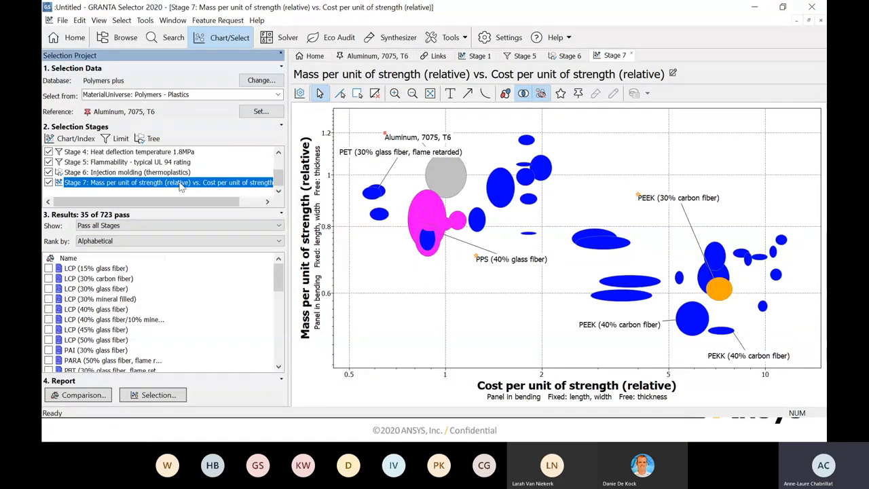
- Change the X-axis performance index of the duplicated chart to optimize volume instead of cost
click(300, 94)
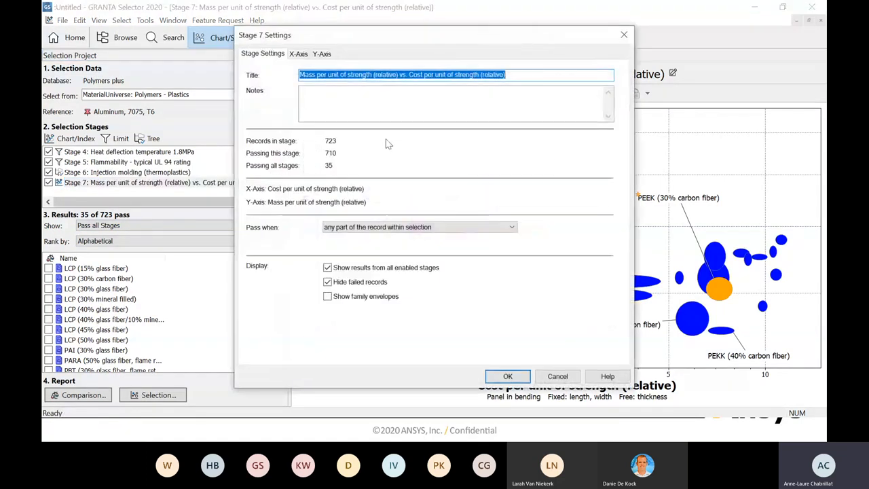
click(309, 54)
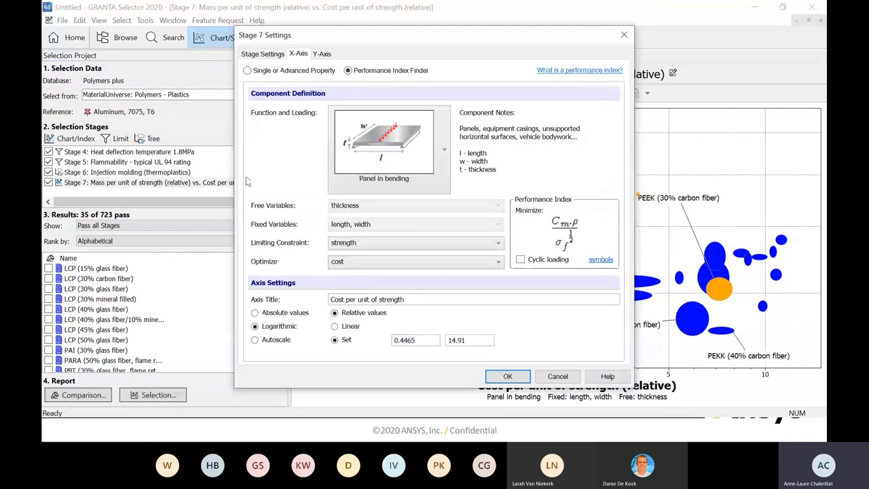
click(495, 264)
click(379, 273)
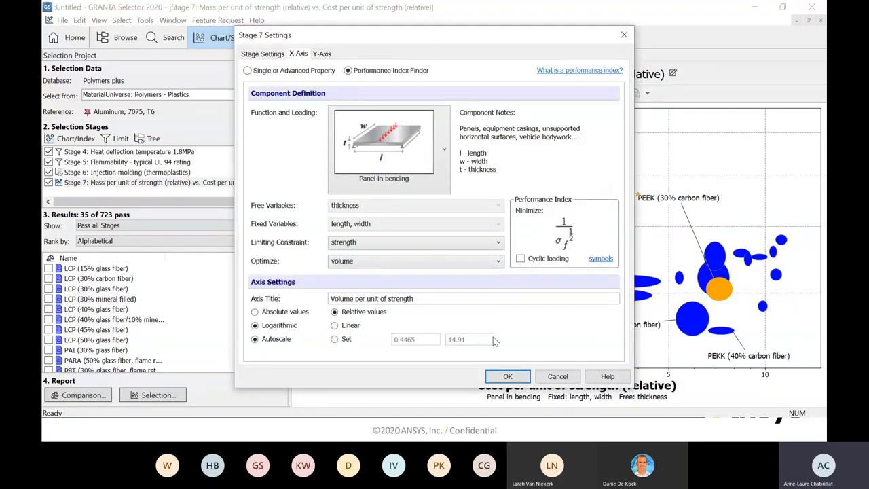
click(507, 376)
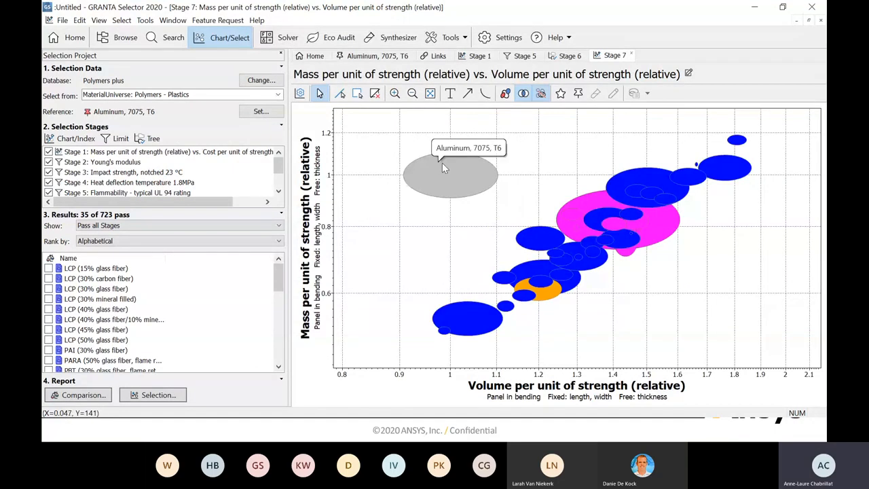
- Label PEEK (30% carbon fiber) and PEK (20-30% carbon fiber) on the mass versus volume chart, placing both labels clear of the bubbles
click(542, 296)
drag(572, 301, 670, 336)
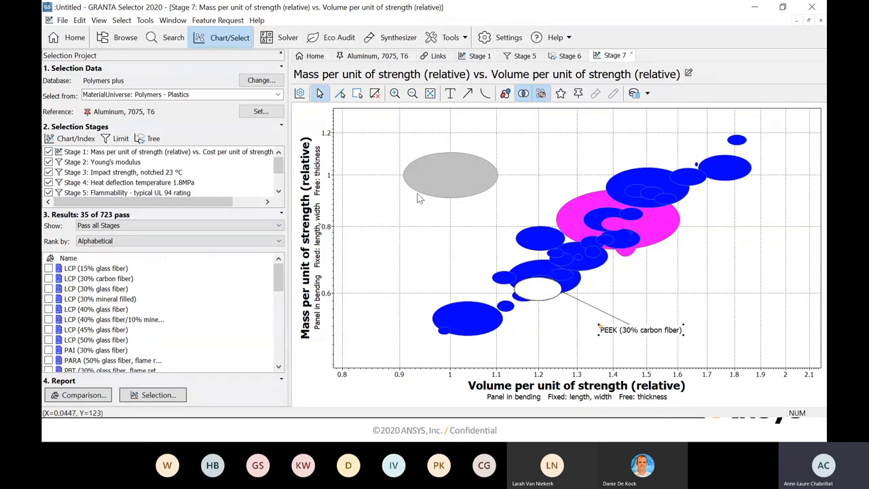
click(508, 308)
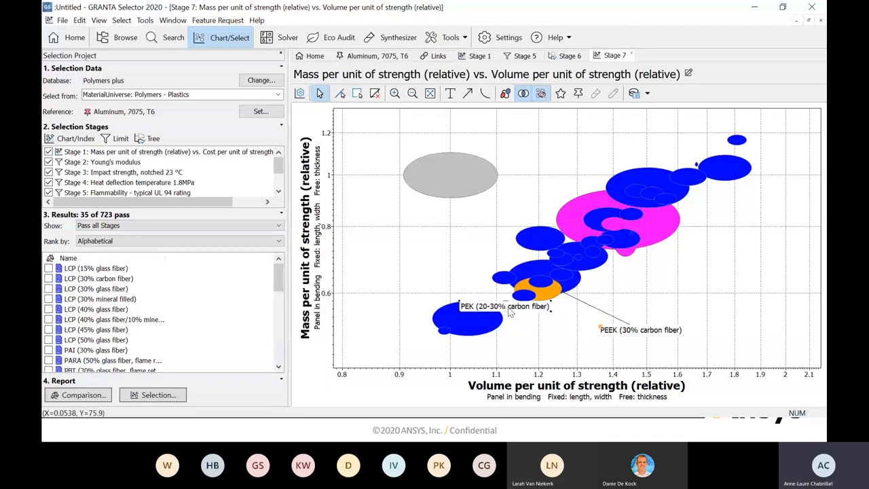
drag(533, 310, 563, 347)
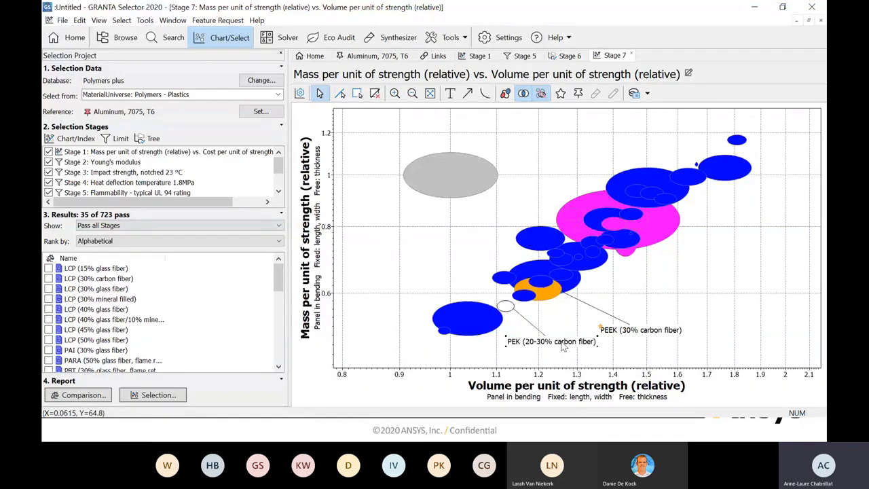
- Label PEEK (40% carbon fiber) and PEKK (40% carbon fiber) on the mass versus volume chart, moving both labels off their bubbles
click(468, 330)
drag(468, 329, 388, 259)
click(442, 333)
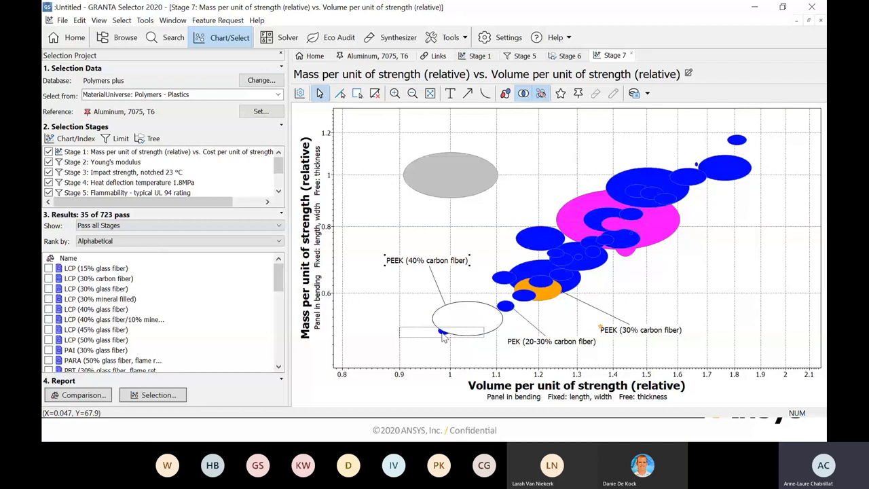
drag(443, 337, 373, 346)
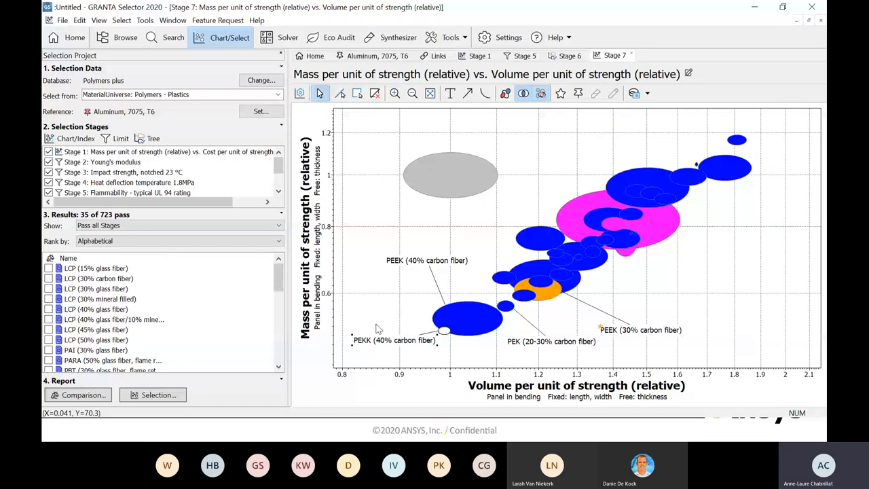
- Start a new chart stage with a Y-axis performance index for a panel in bending, constrained by vibration - flexural and optimizing resonant frequency
click(78, 138)
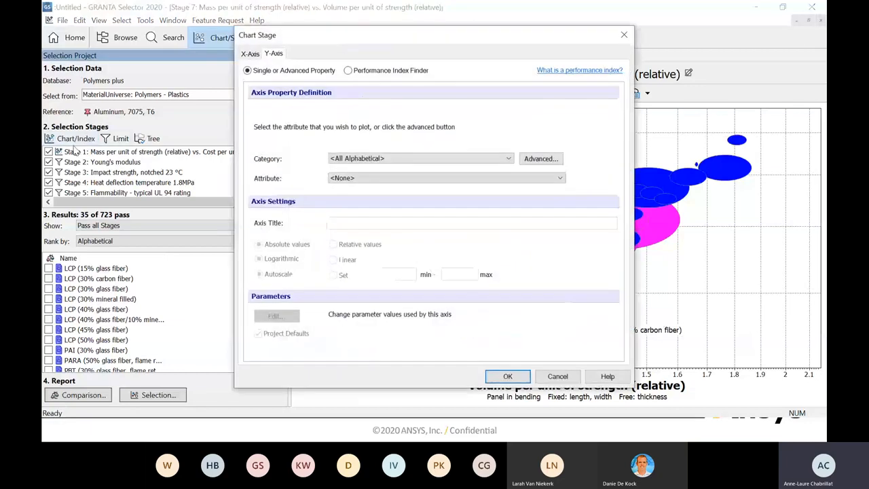
click(348, 71)
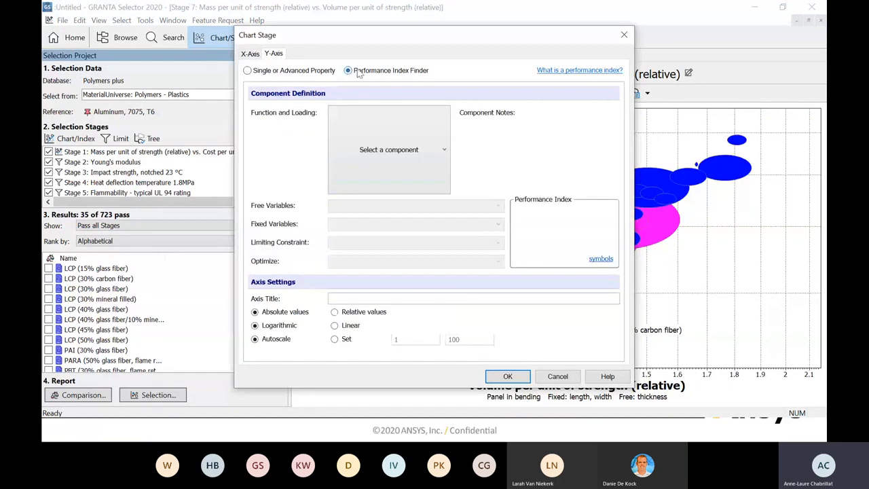
click(444, 150)
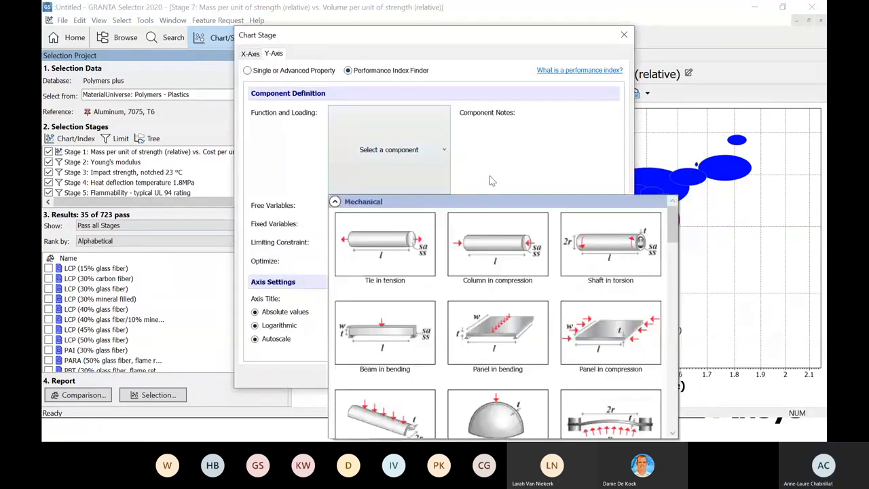
click(478, 327)
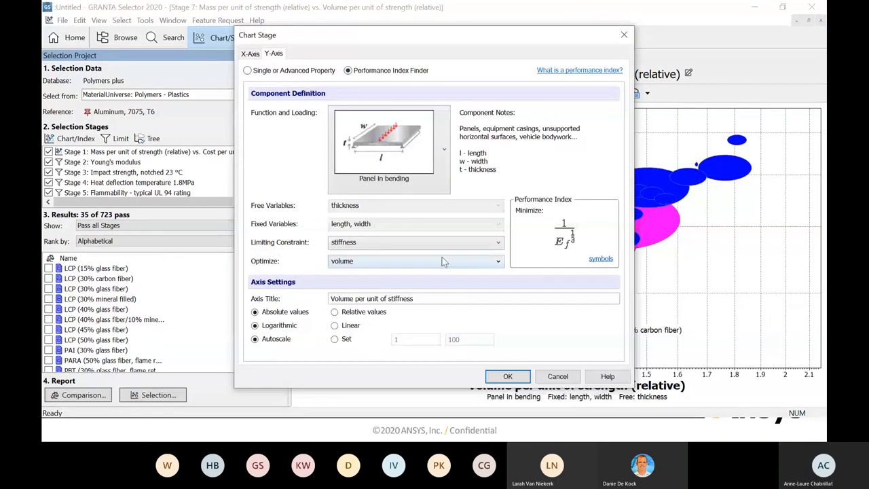
click(499, 242)
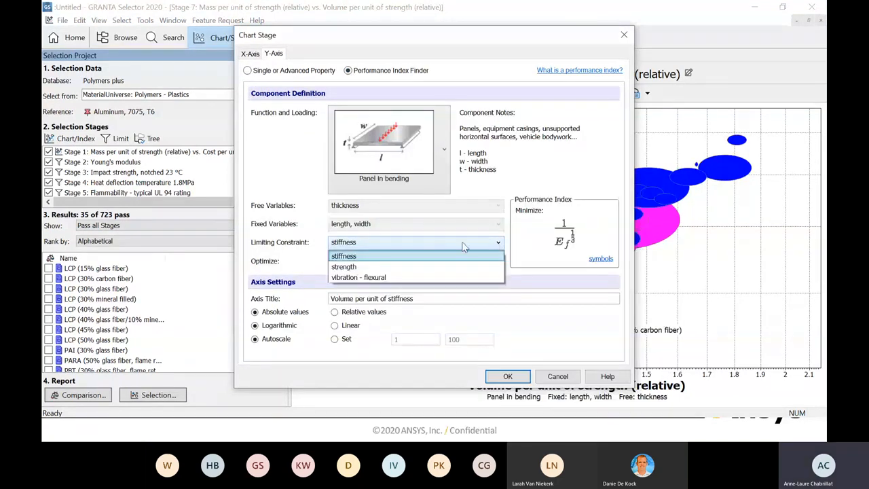
click(355, 277)
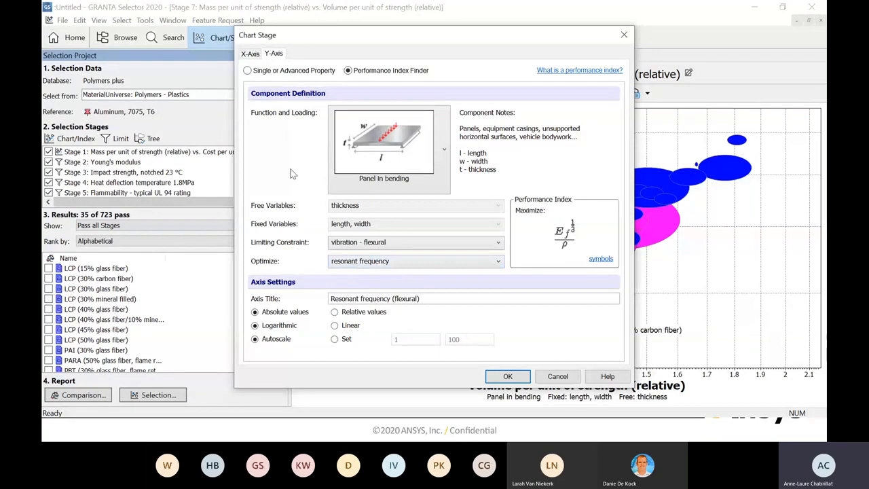
- Define the X-axis performance index as panel in bending, vibration - flexural constraint, optimizing vibration amplitude, and create the chart
click(250, 53)
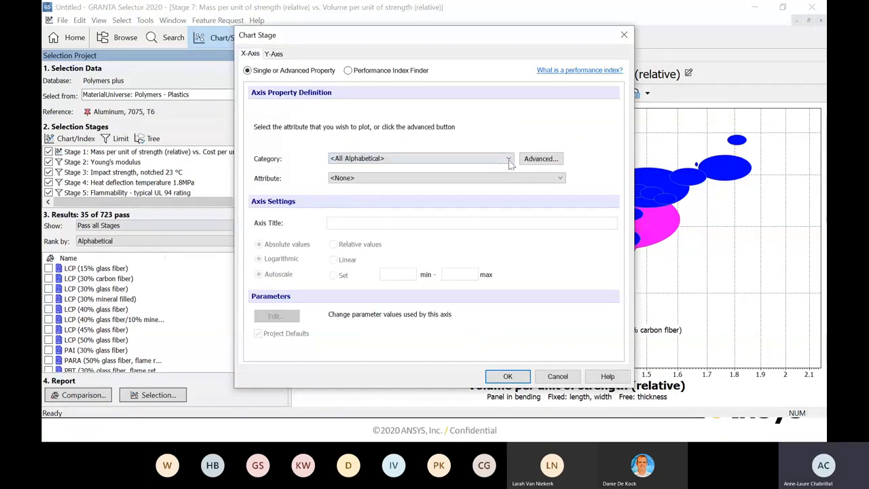
click(348, 70)
click(448, 151)
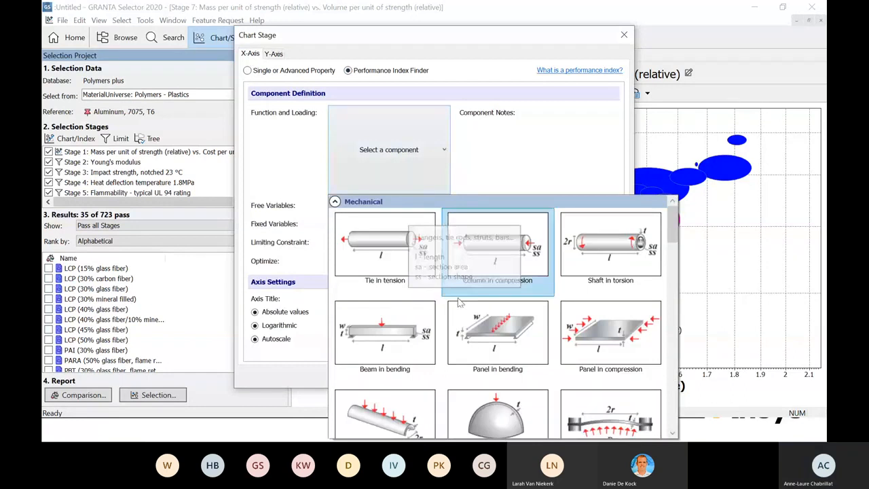
click(485, 299)
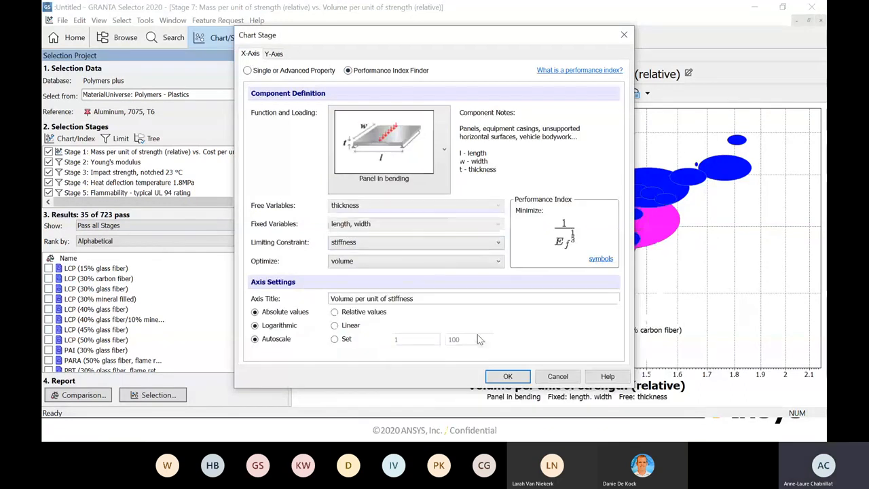
click(498, 242)
click(464, 276)
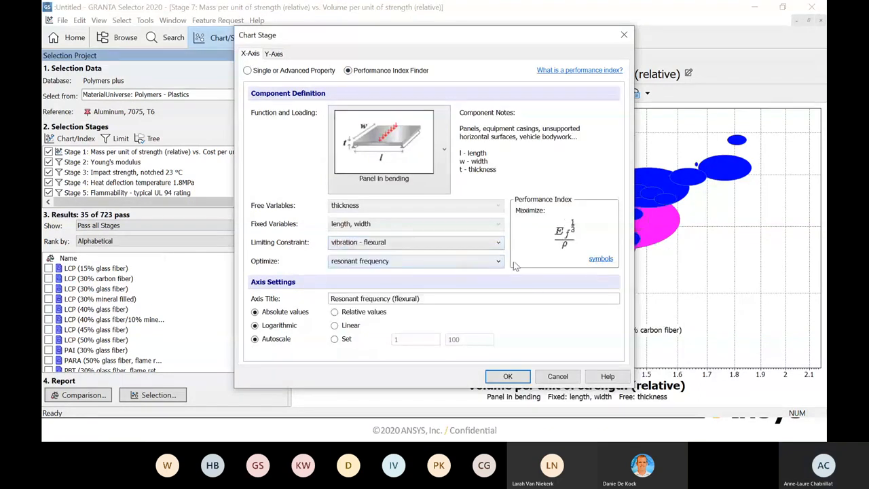
click(498, 262)
click(434, 283)
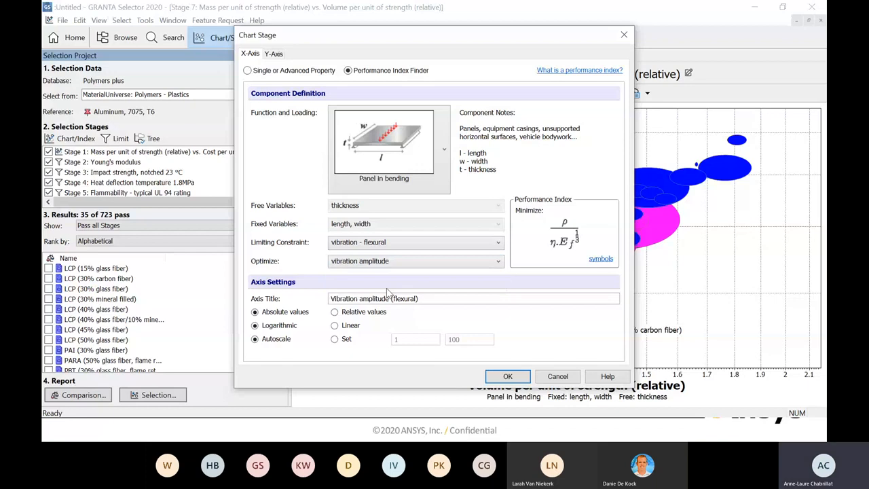
click(507, 376)
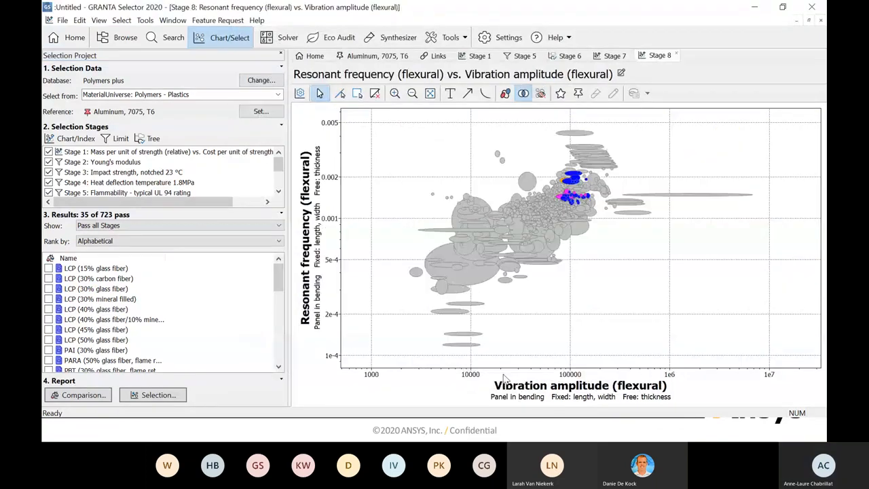
- Hide the failed materials on the resonant frequency versus vibration amplitude chart, framing the passing plastics and the aluminum reference
click(541, 93)
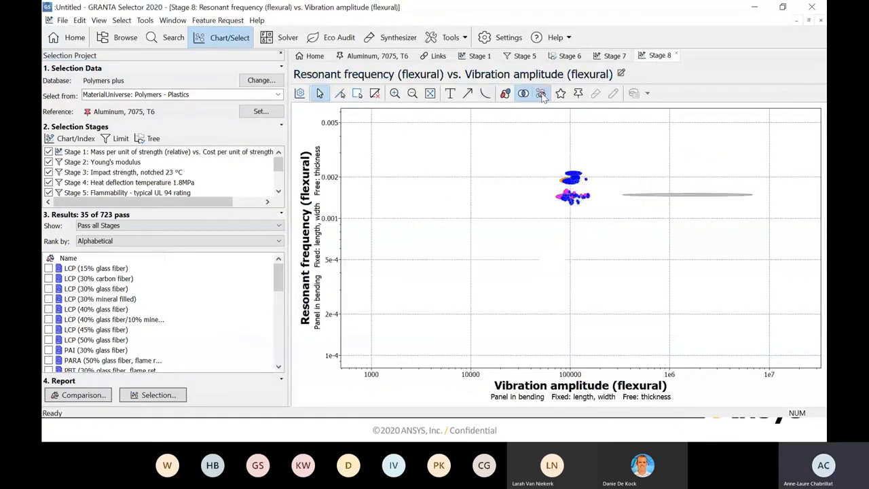
click(395, 94)
drag(529, 148, 751, 221)
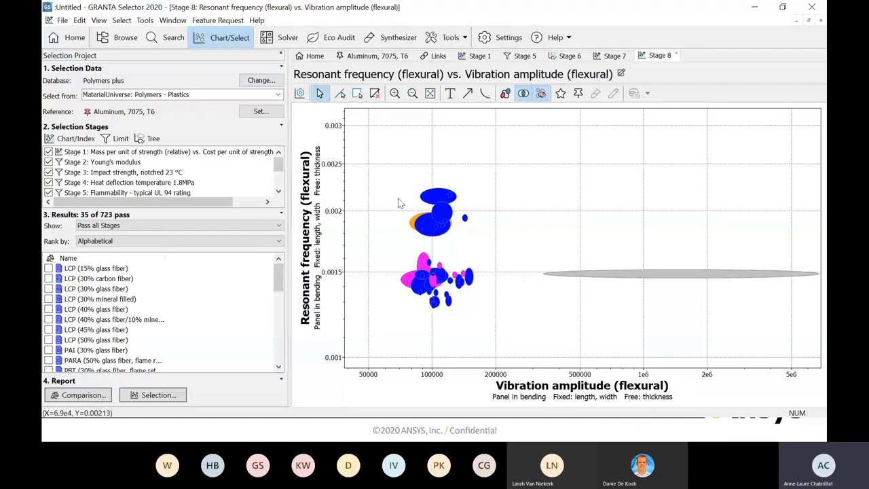
mouse_move(419, 226)
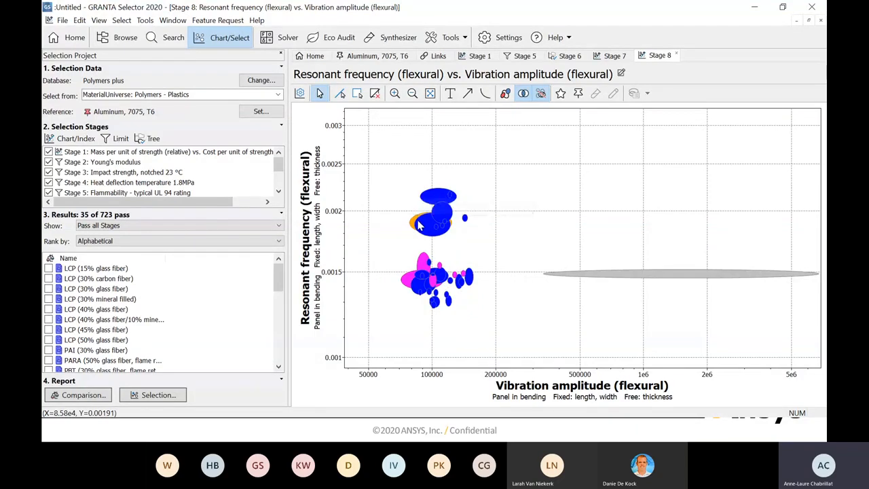
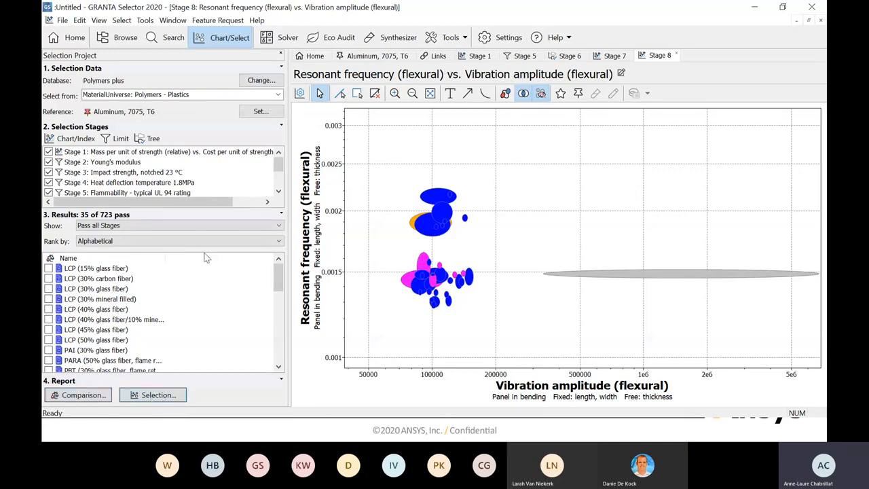
- Rank the passing materials by the Stage 1 cost per unit of strength (relative)
click(278, 241)
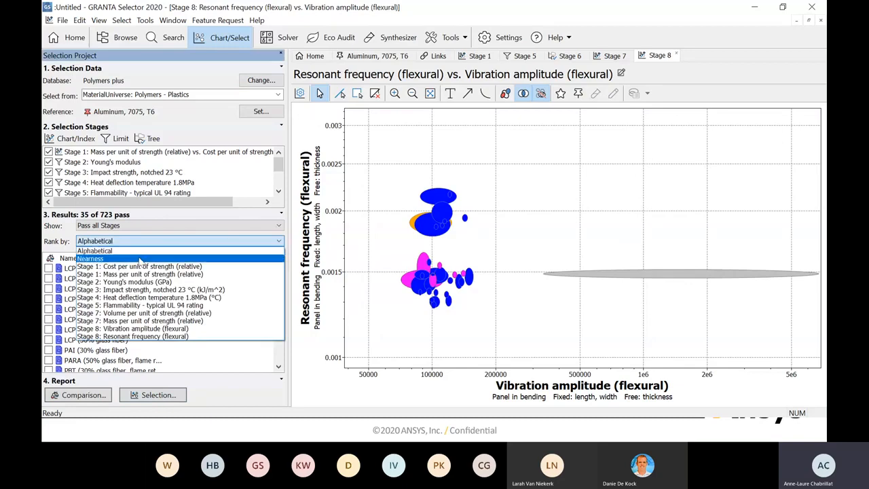
click(140, 267)
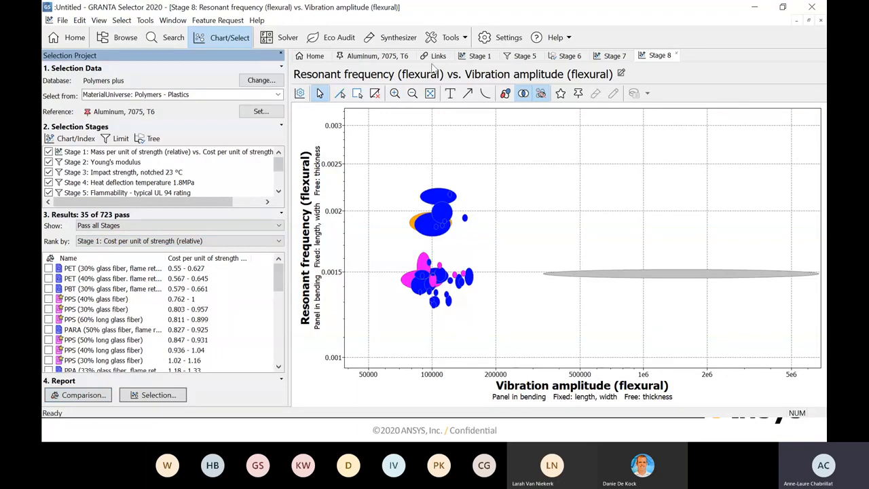
- Add PEKK (40% carbon fiber) from the Stage 1 mass versus cost chart to the comparison table
click(479, 56)
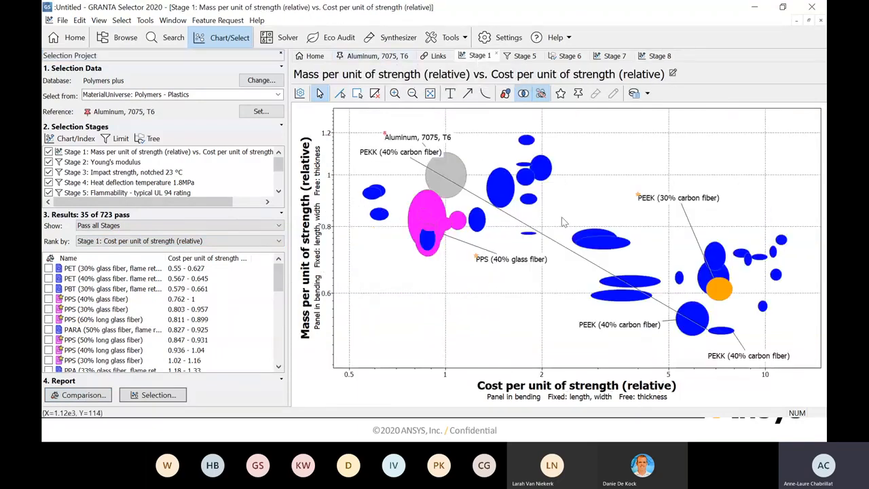
right_click(751, 361)
mouse_move(755, 355)
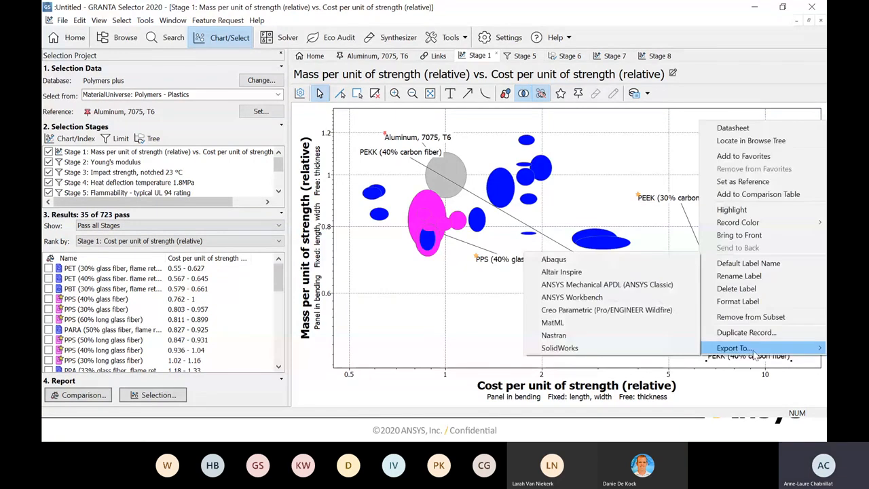
click(753, 194)
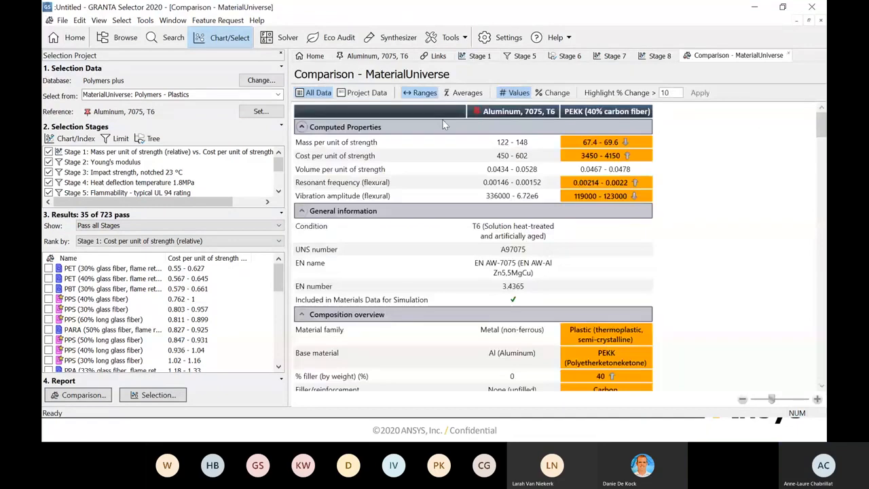
- Add PEEK (30% carbon fiber) and PEEK (40% carbon fiber) from the Stage 1 chart to the comparison table
click(475, 56)
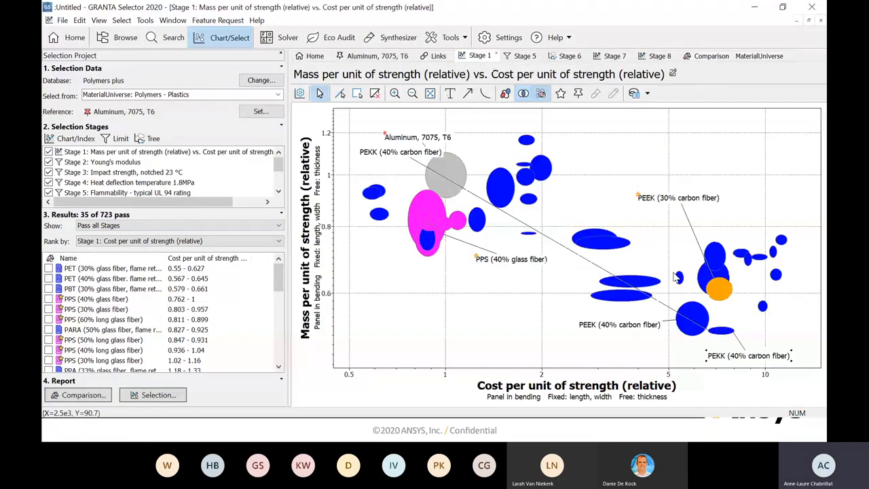
right_click(663, 198)
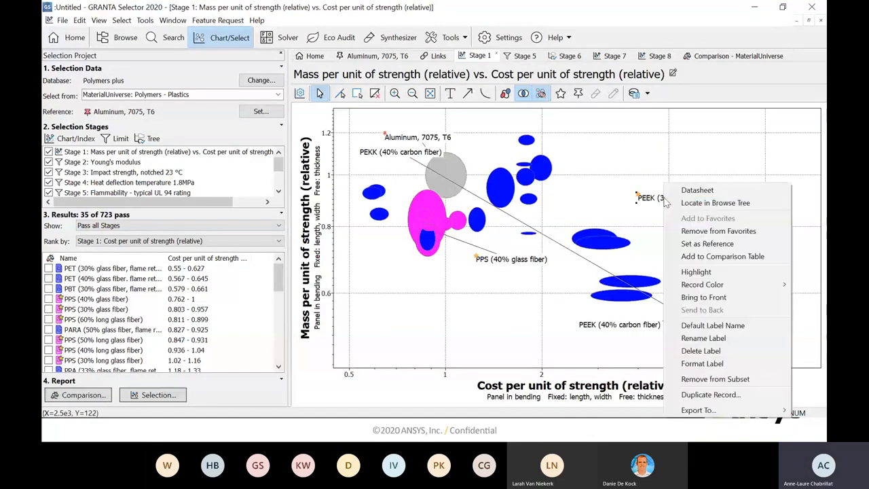
click(708, 258)
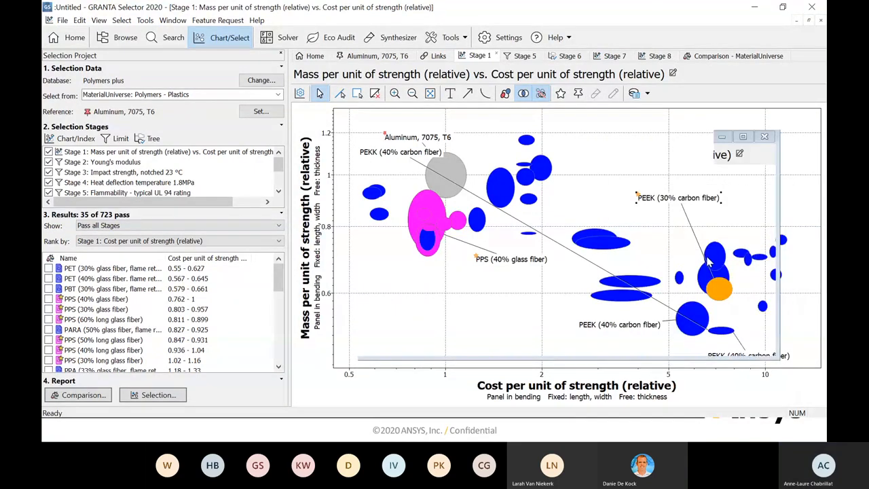
click(468, 57)
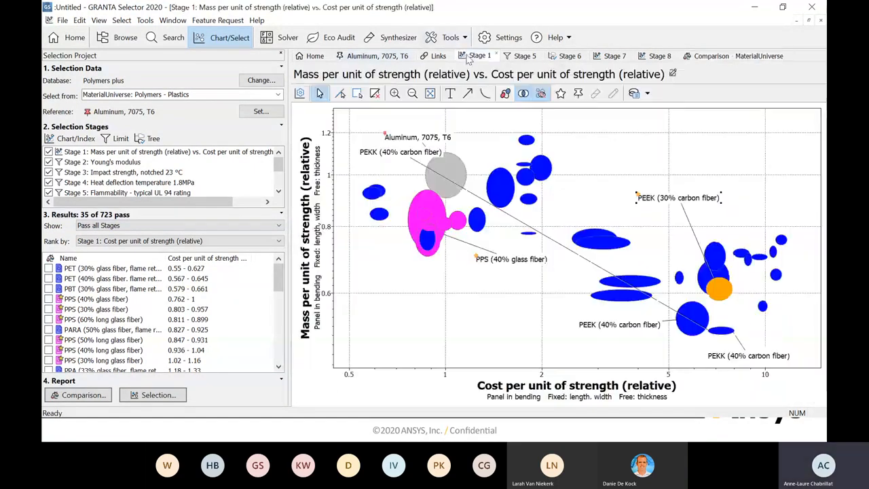
right_click(639, 337)
mouse_move(644, 195)
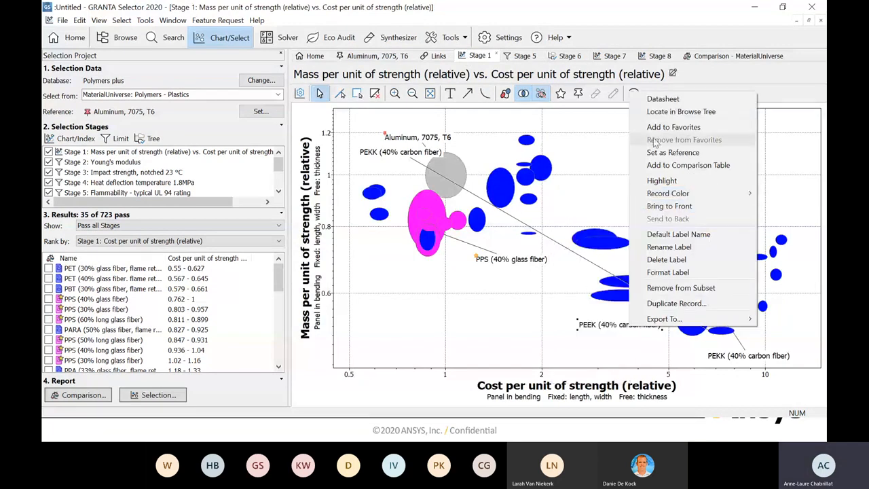
click(682, 165)
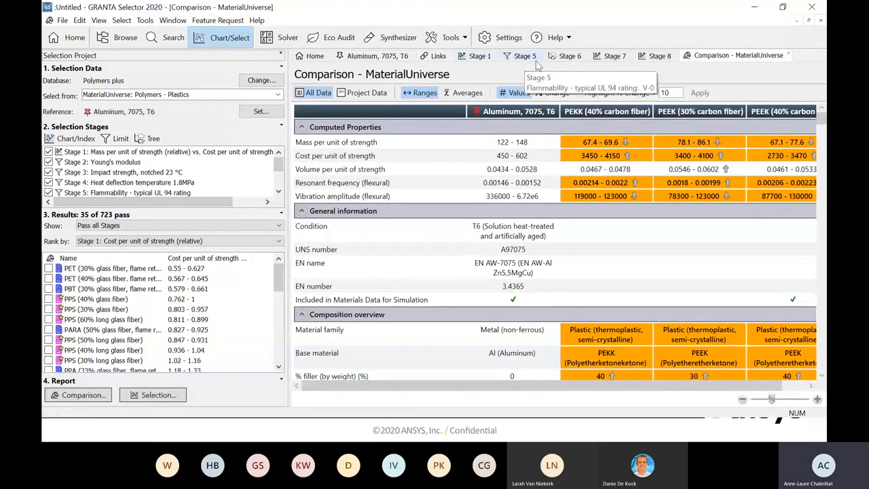
- Label LCP (30% carbon fiber) and PEK (20-30% carbon fiber) on the resonant frequency versus vibration amplitude chart, moving both labels off their bubbles
click(611, 57)
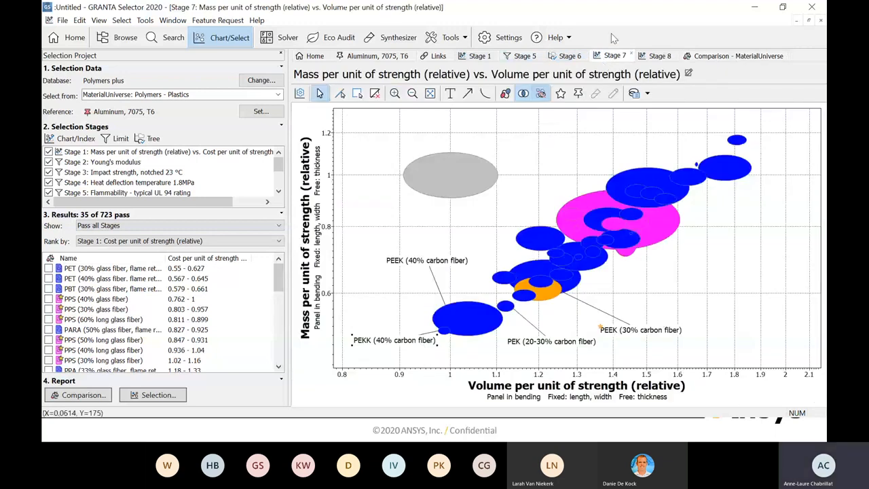
click(656, 56)
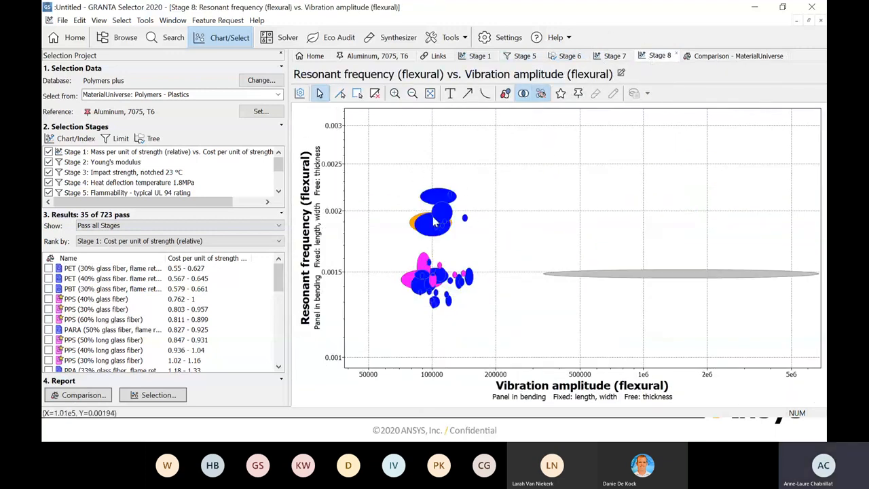
mouse_move(469, 224)
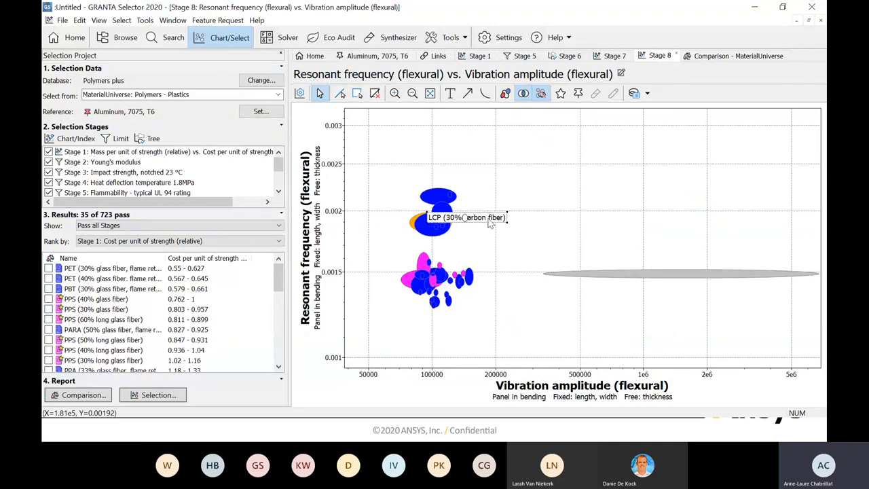
drag(468, 221, 547, 161)
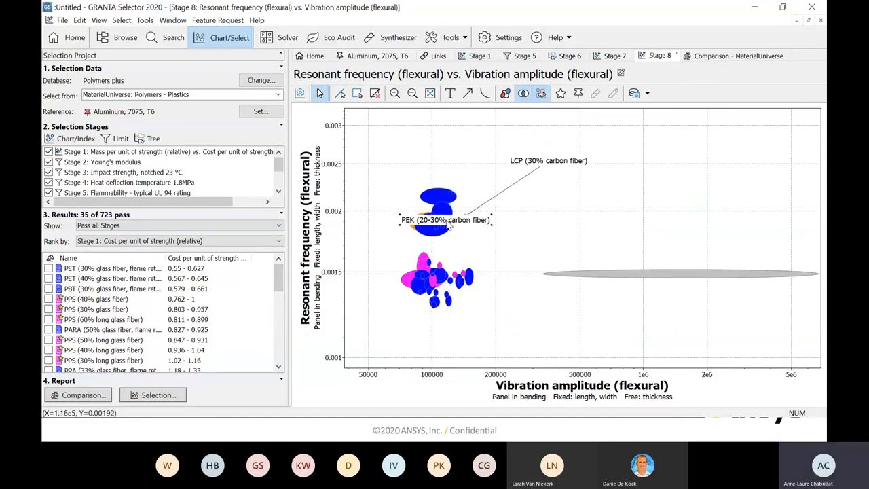
drag(462, 226, 570, 244)
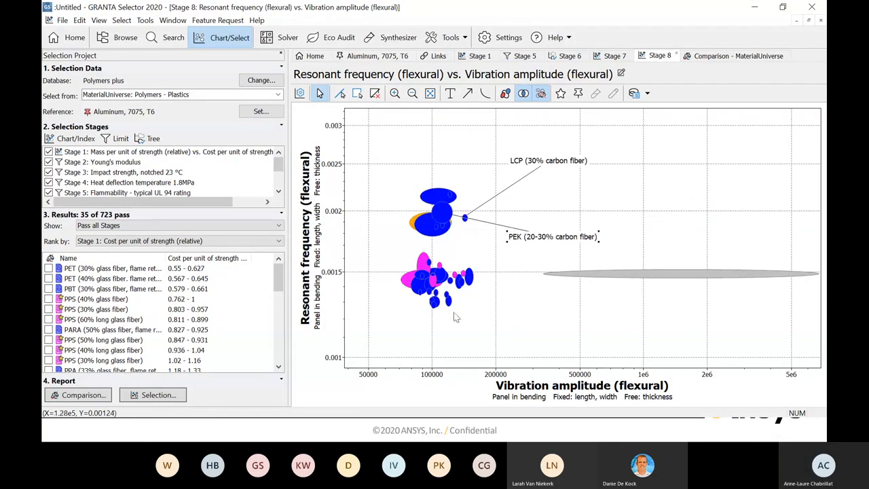
- Label LCP (40% glass fiber/10% mineral) below its bubble on the vibration chart and add it to the comparison table
click(435, 304)
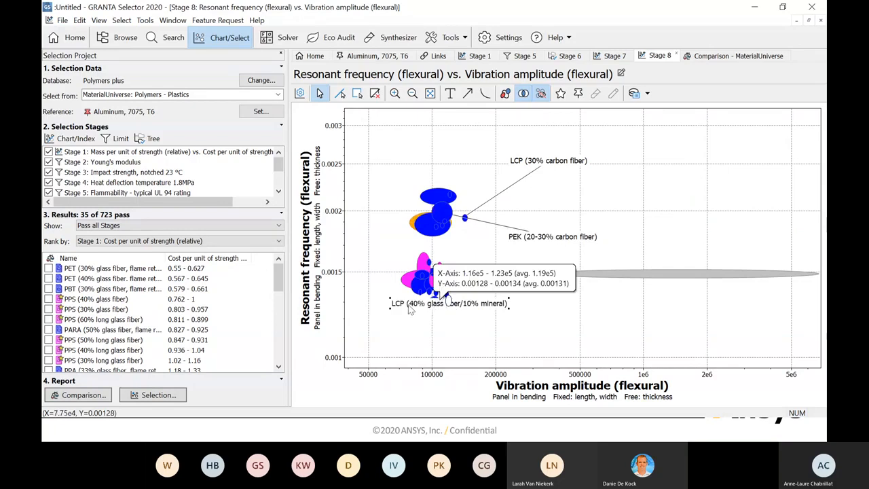
drag(408, 305, 408, 321)
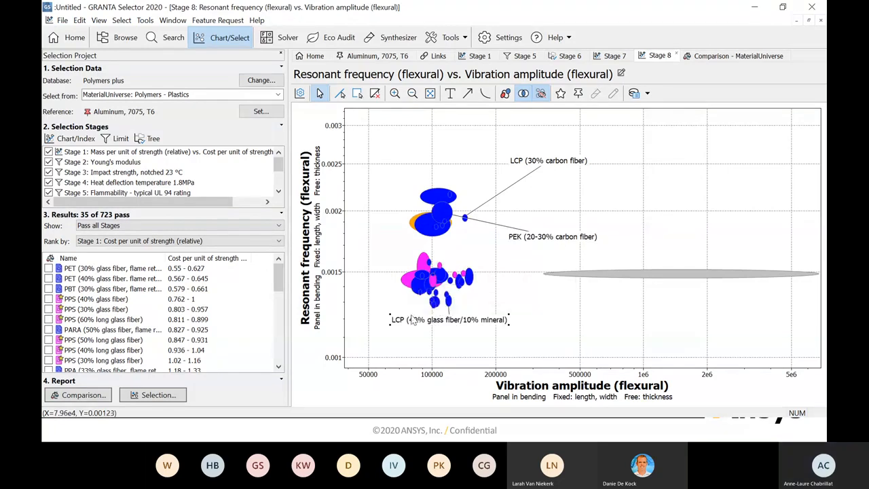
right_click(411, 324)
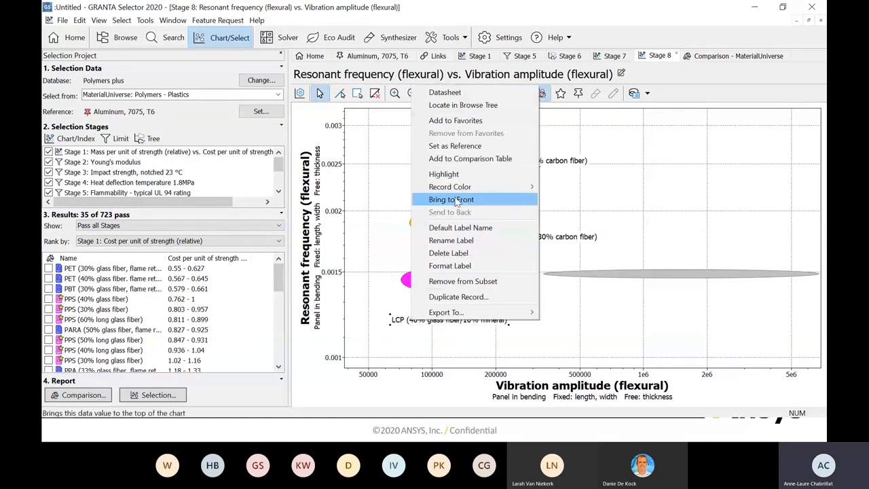
click(459, 159)
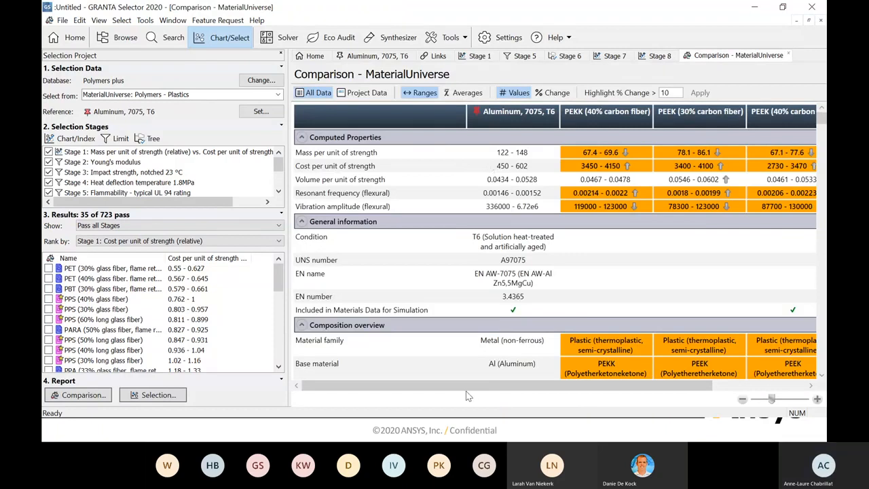
- Examine the comparison table's composition, price, mechanical, impact, thermal, electrical and healthcare properties of the candidate plastics against the aluminum reference
mouse_move(468, 385)
mouse_down()
mouse_move(560, 392)
mouse_move(457, 392)
mouse_up()
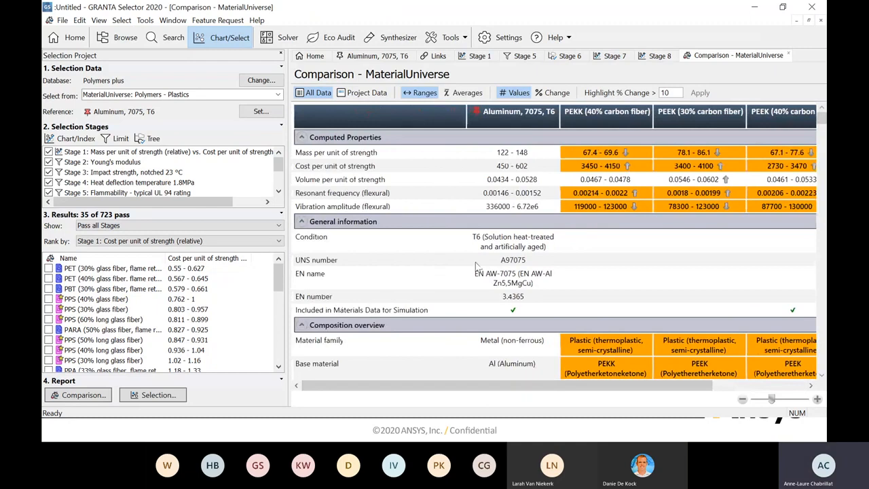
scroll(477, 266, down, 4)
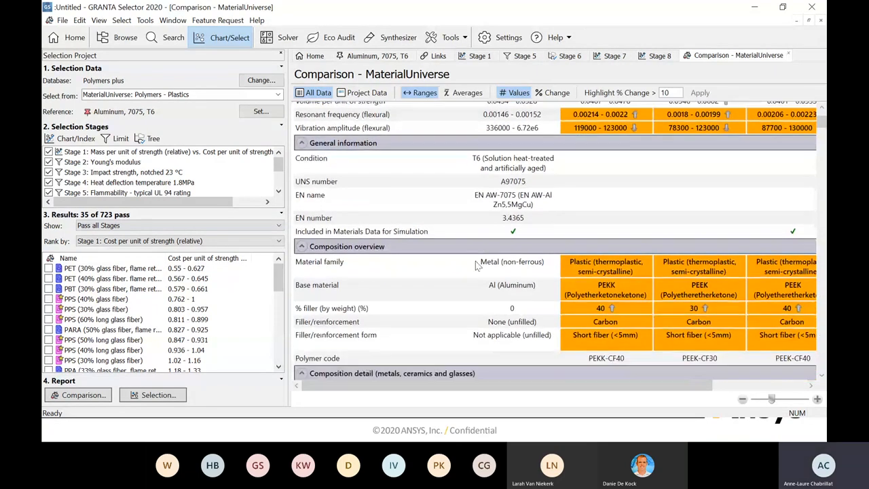
scroll(477, 266, down, 5)
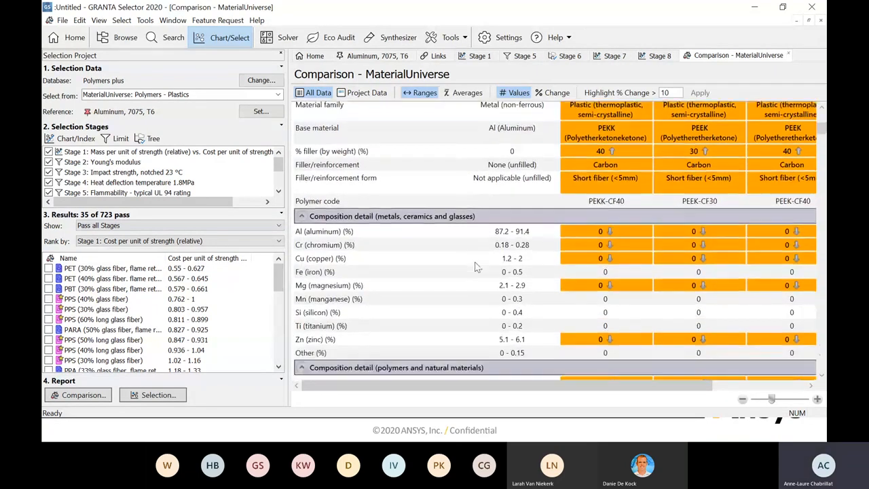
scroll(477, 266, down, 3)
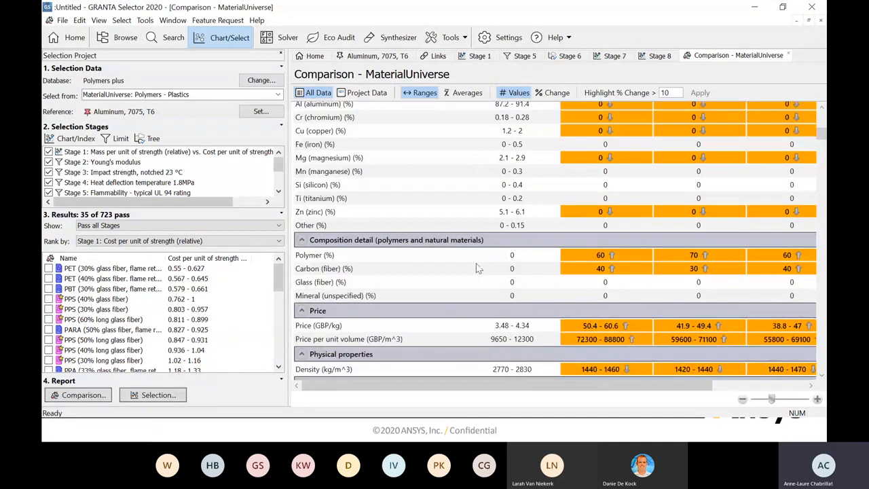
scroll(477, 268, down, 5)
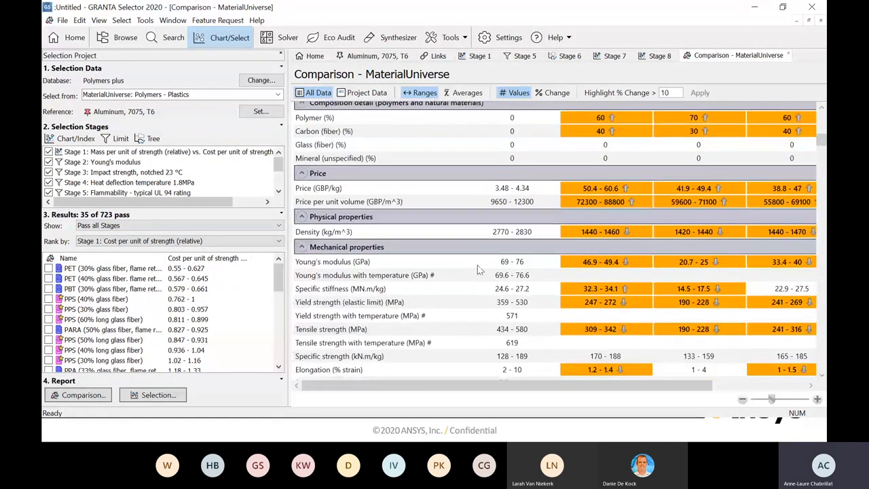
scroll(477, 269, down, 3)
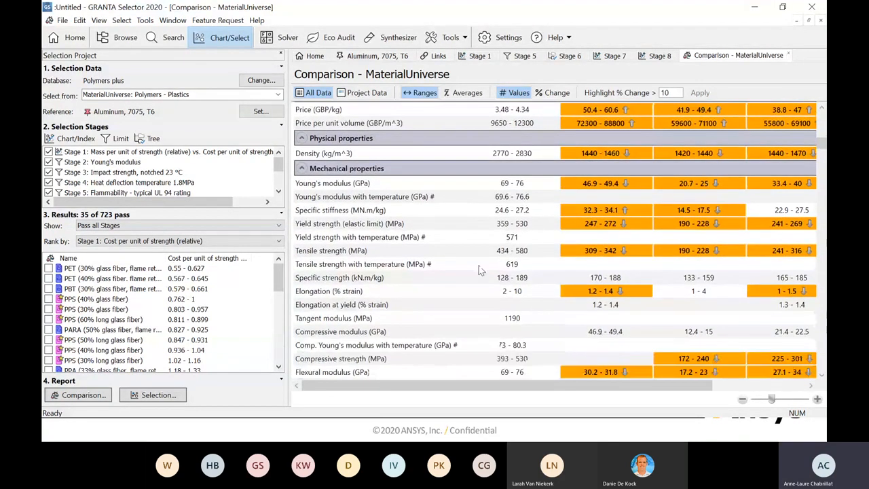
scroll(479, 270, down, 6)
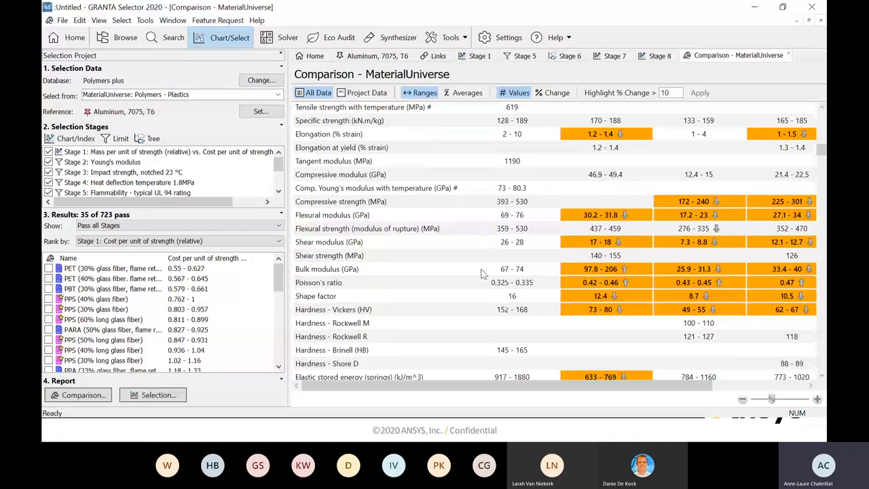
scroll(483, 275, down, 4)
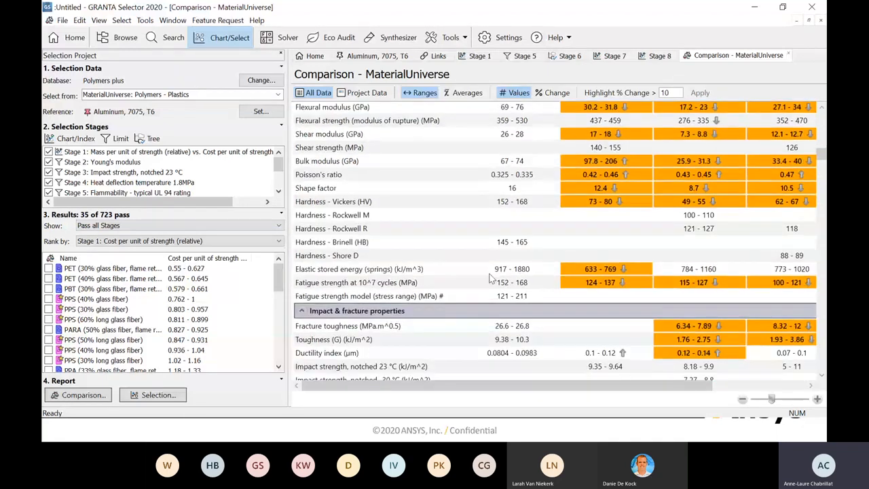
scroll(490, 278, down, 2)
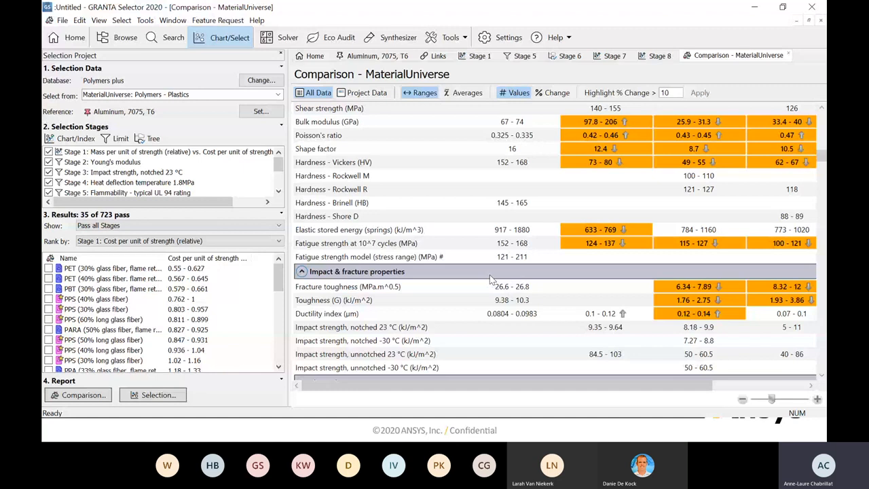
scroll(492, 278, down, 5)
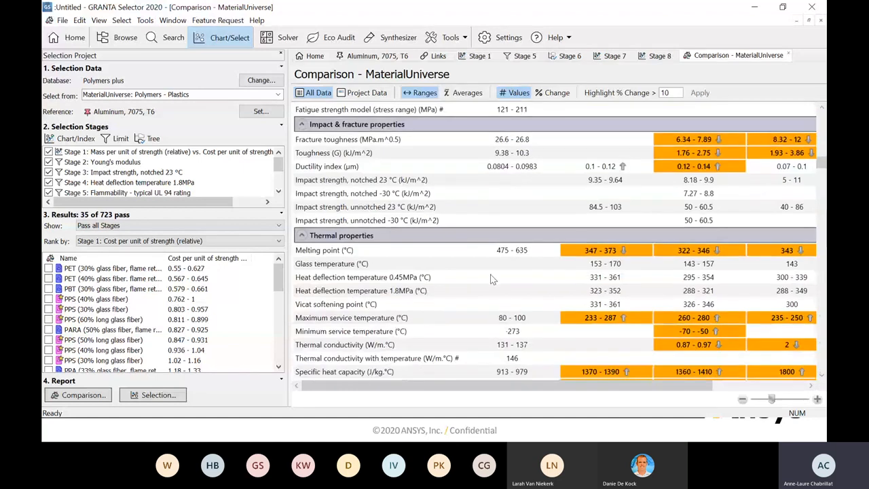
scroll(482, 292, down, 3)
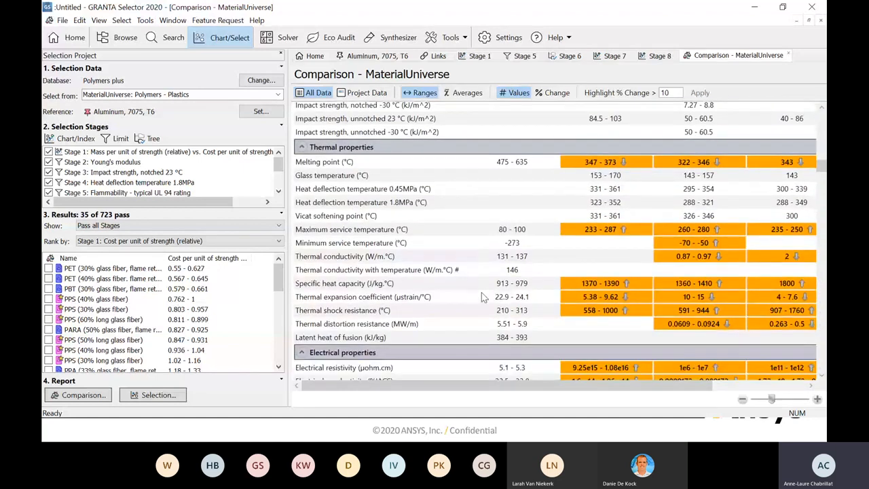
scroll(483, 299, down, 4)
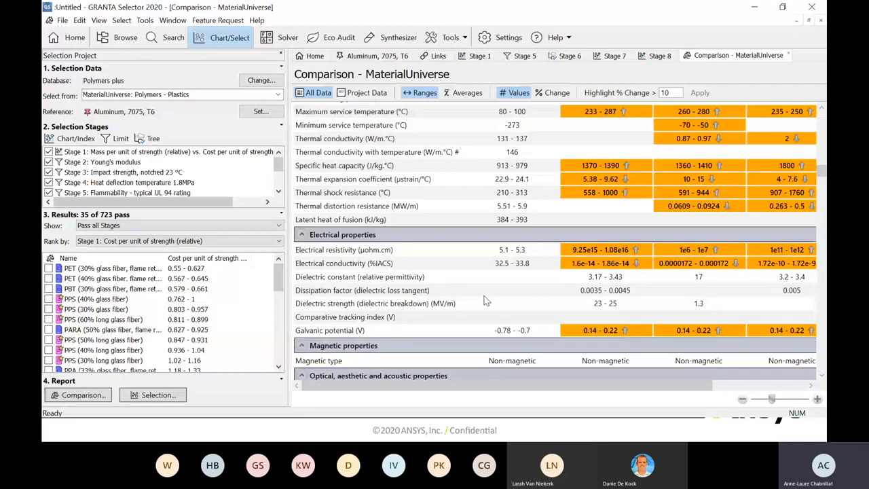
scroll(484, 301, down, 4)
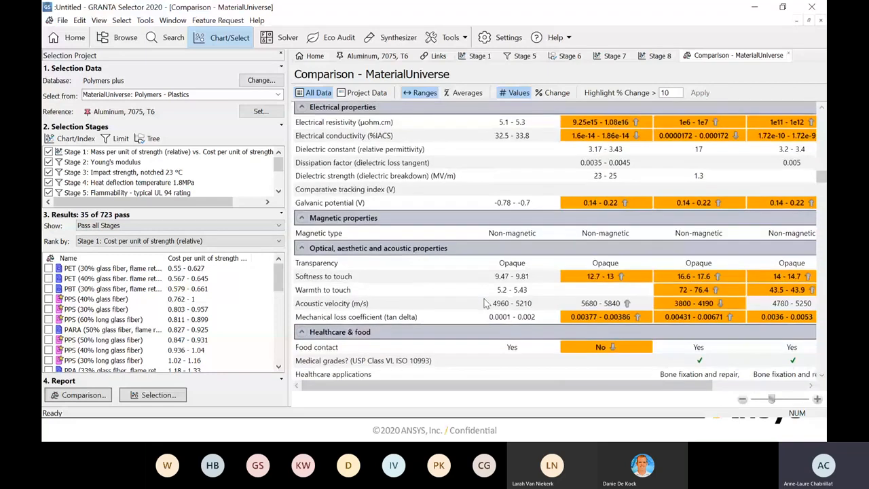
scroll(486, 303, down, 2)
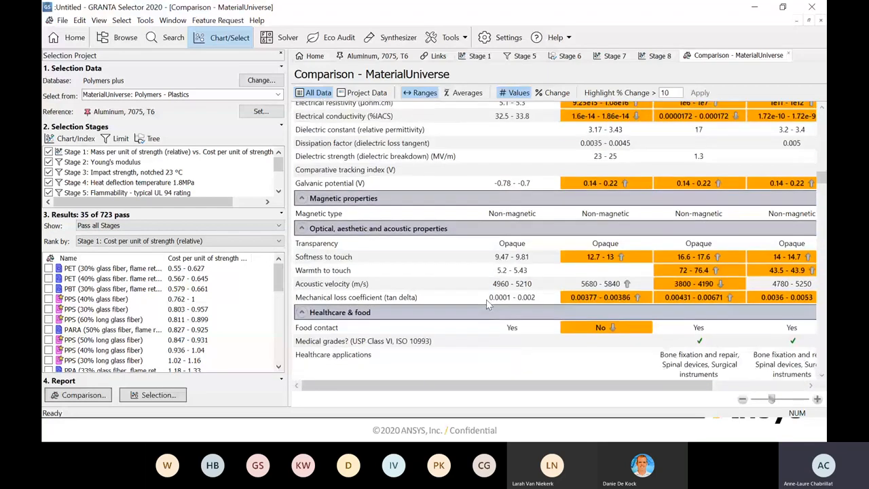
scroll(488, 302, down, 3)
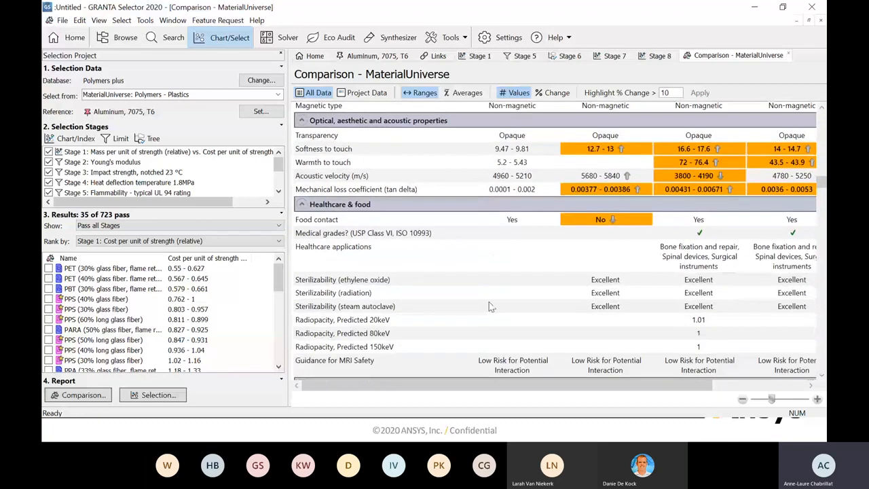
- Examine the comparison table's restricted substances, critical materials risk, absorption, processing, durability and chemical resistance properties
scroll(488, 307, down, 1)
scroll(491, 307, down, 3)
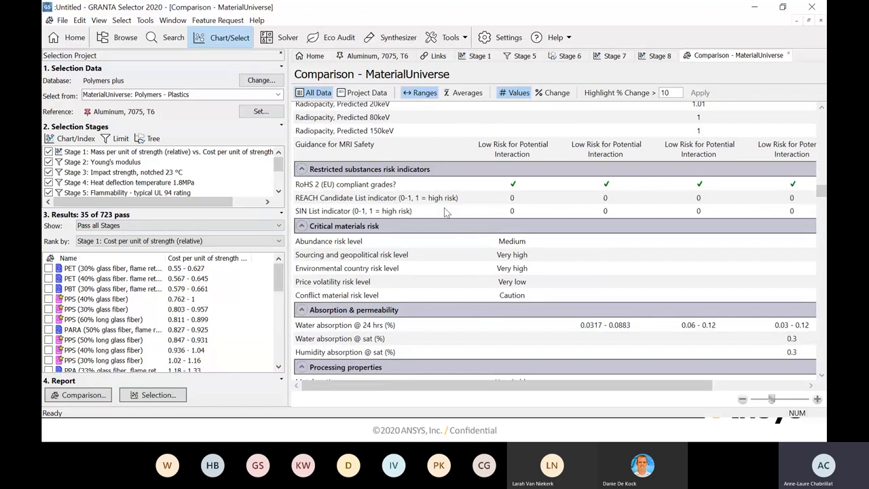
scroll(444, 257, down, 1)
scroll(444, 256, down, 5)
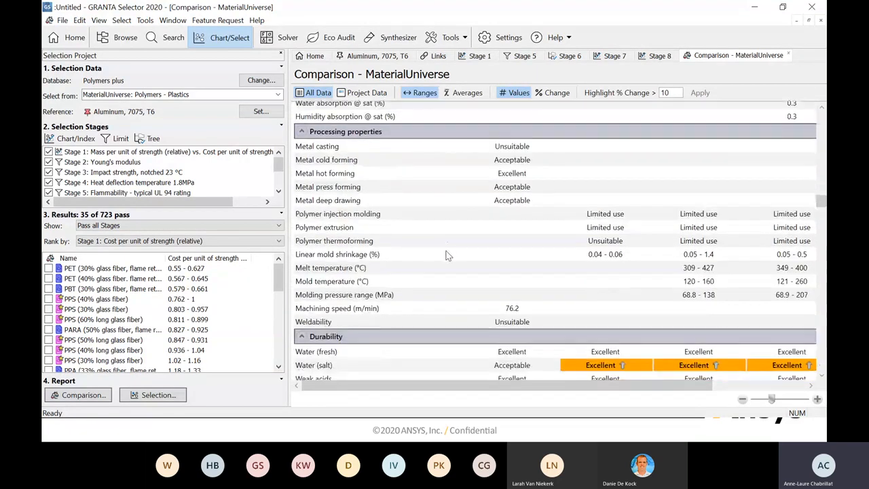
scroll(448, 256, down, 5)
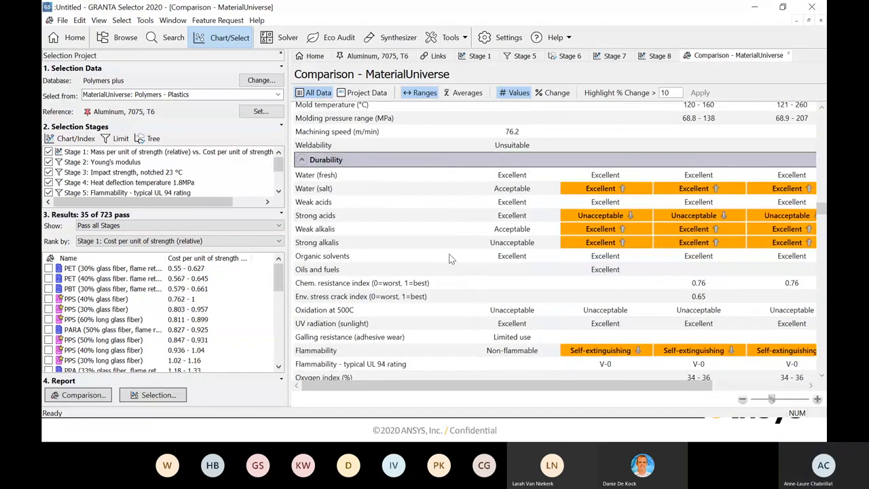
scroll(450, 257, down, 5)
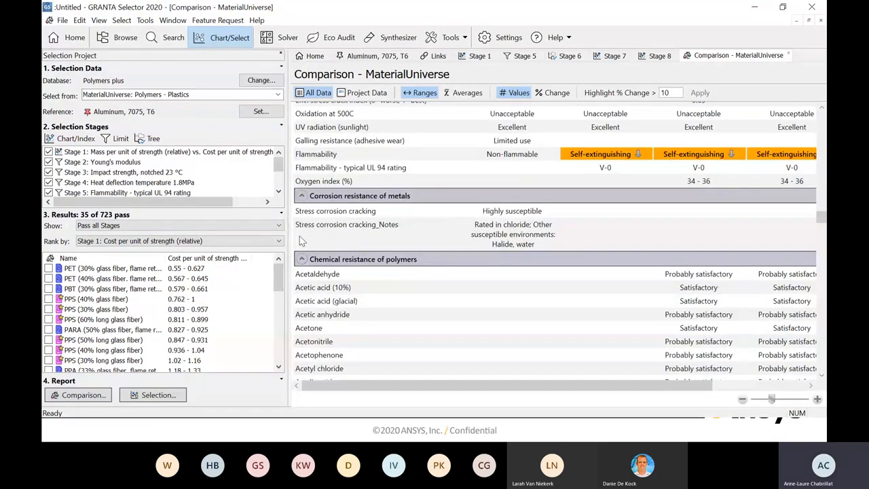
- Generate the selection report for the project and check which export formats it offers
click(152, 395)
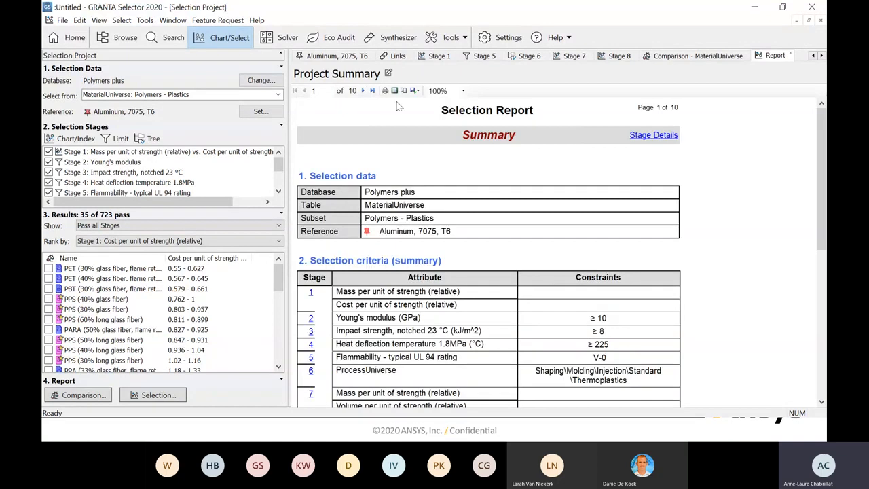
click(415, 90)
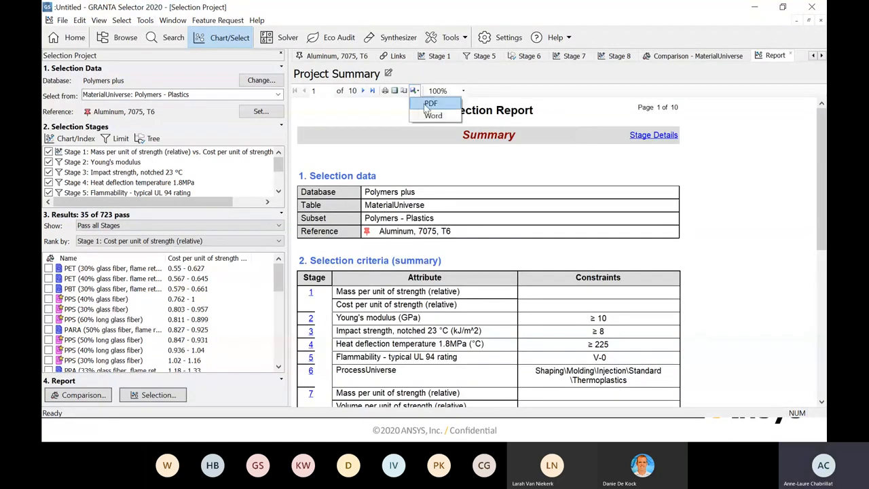
click(363, 92)
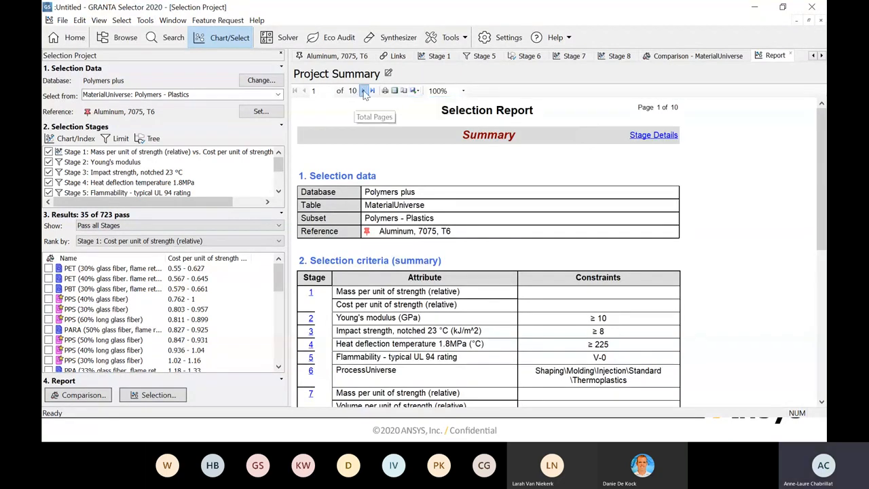
- Review the selection report's stage charts, limit and tree criteria through to the comparison table on page 10, and recheck the export formats
click(364, 93)
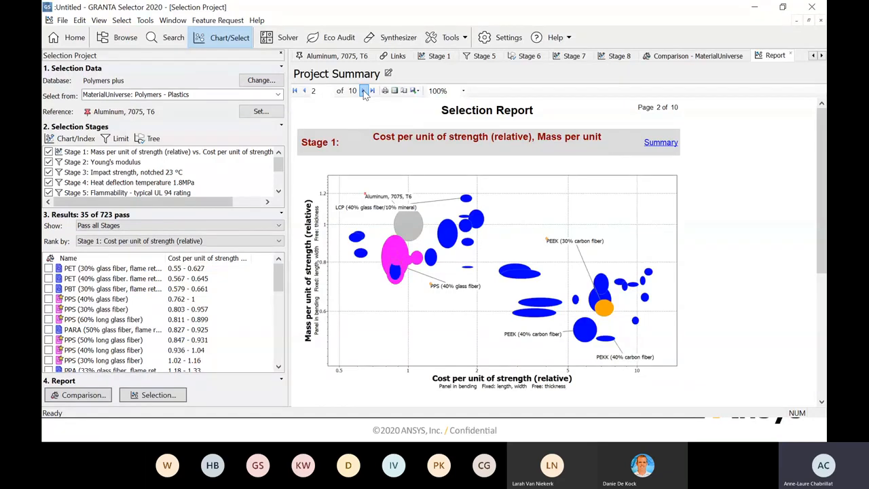
click(364, 93)
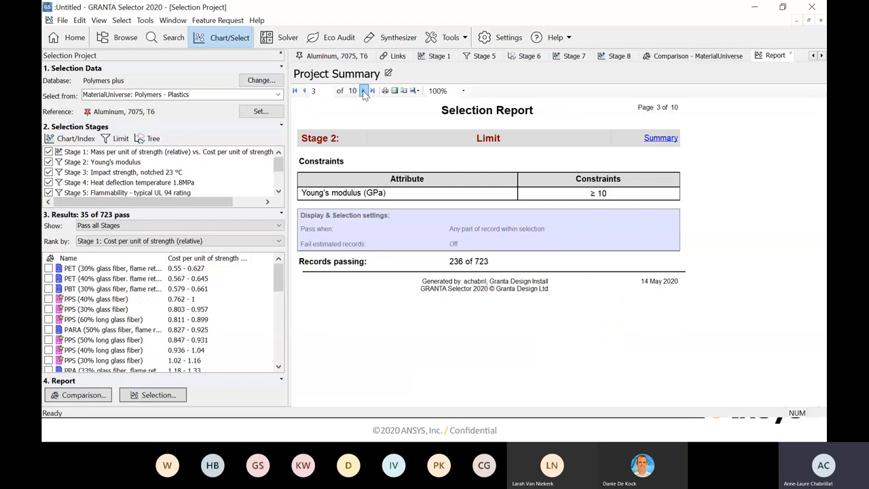
click(363, 91)
click(364, 93)
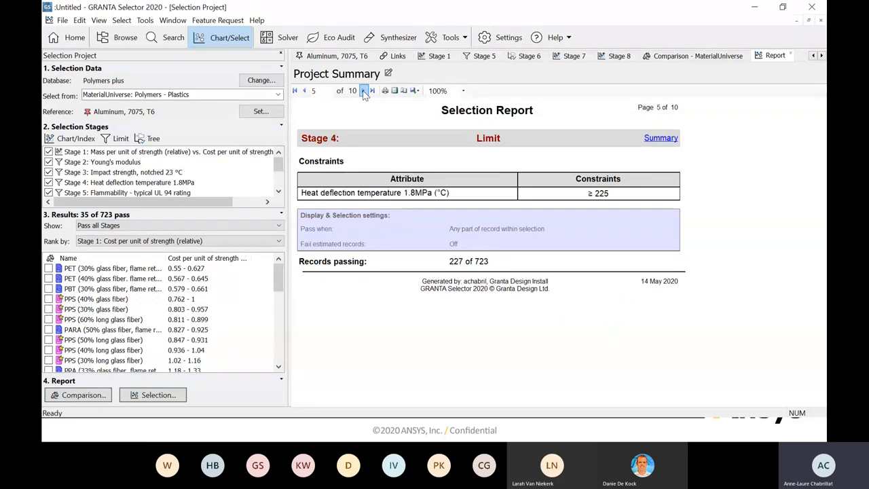
click(364, 91)
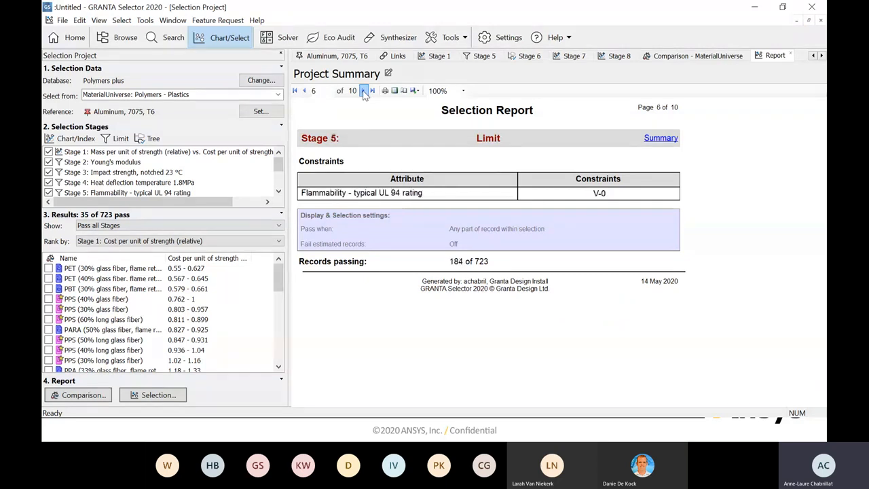
click(365, 93)
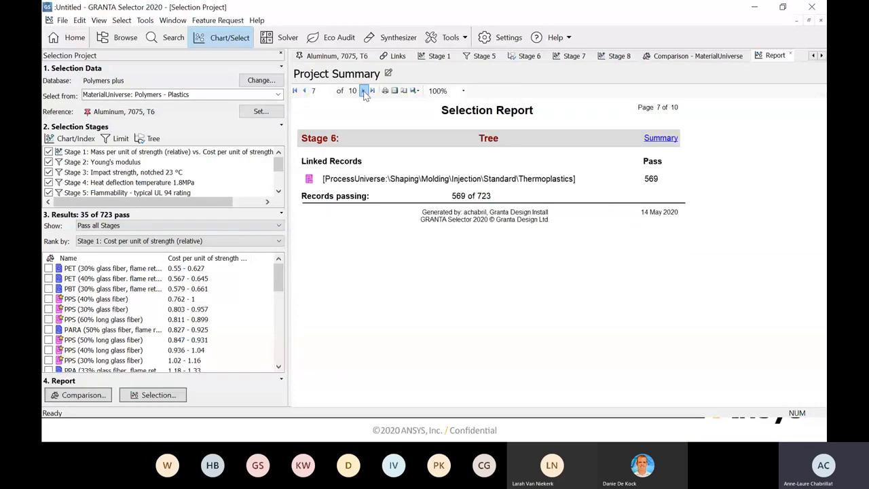
click(363, 91)
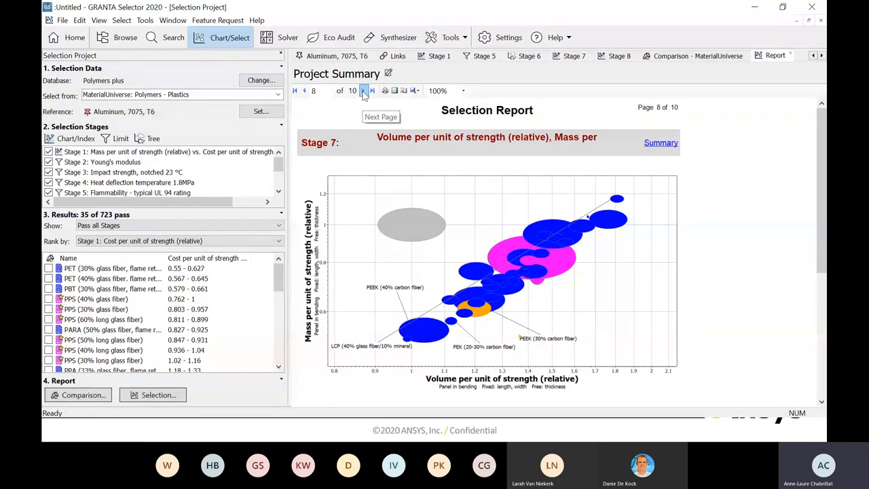
click(364, 91)
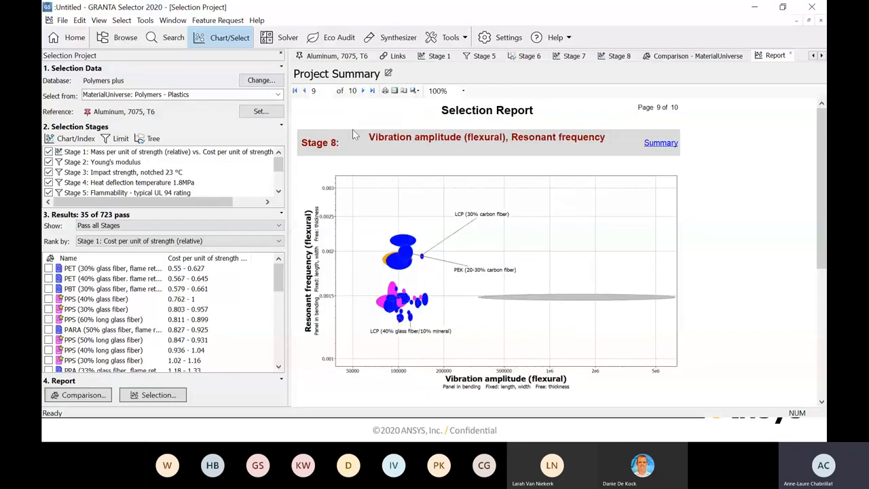
click(364, 91)
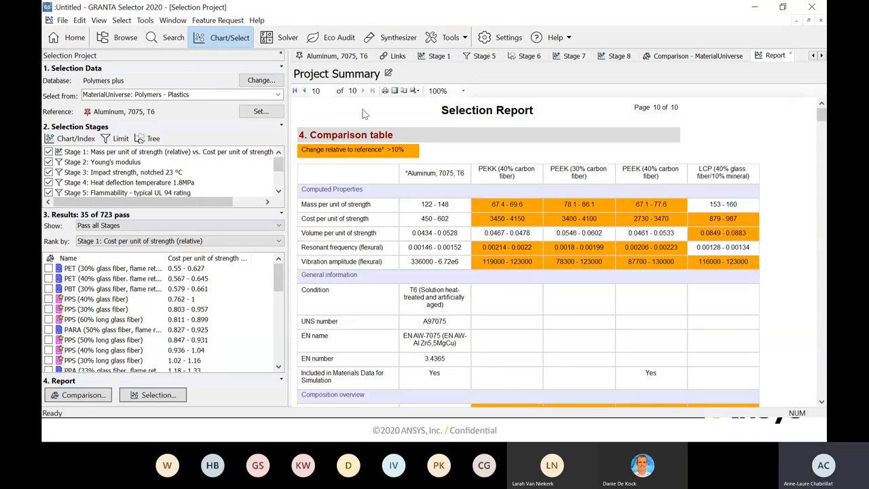
click(416, 90)
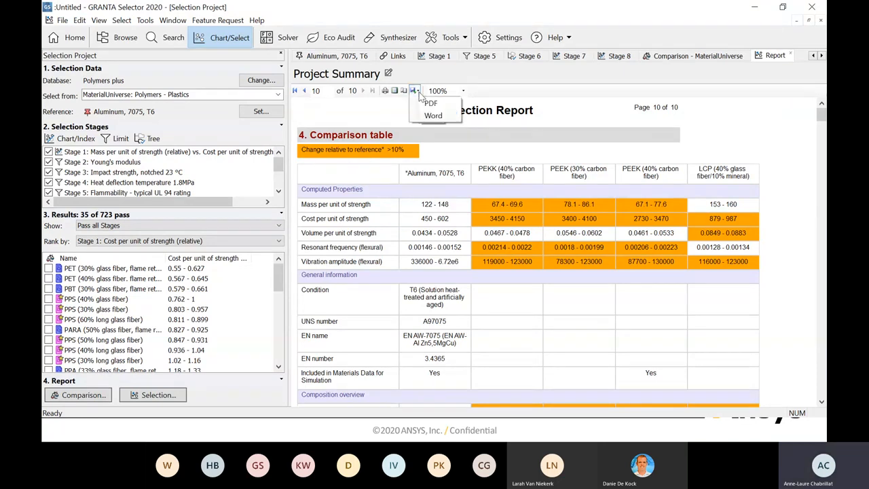
click(369, 114)
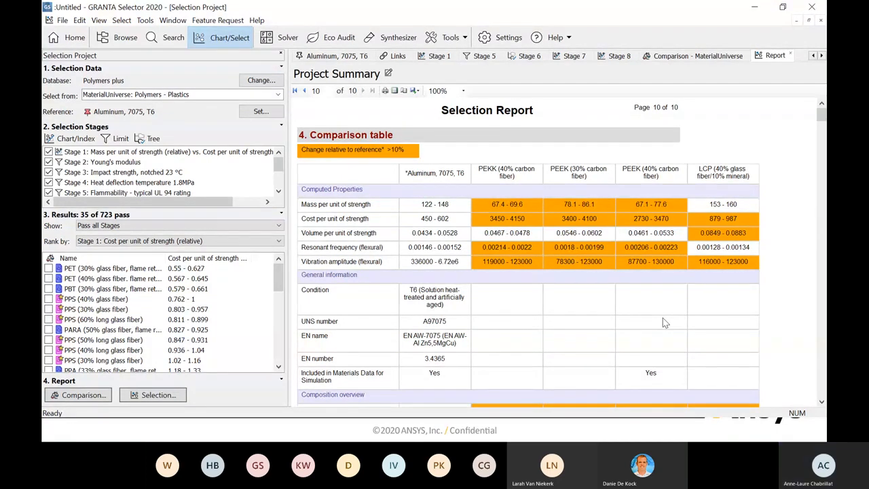
key(alt+Tab)
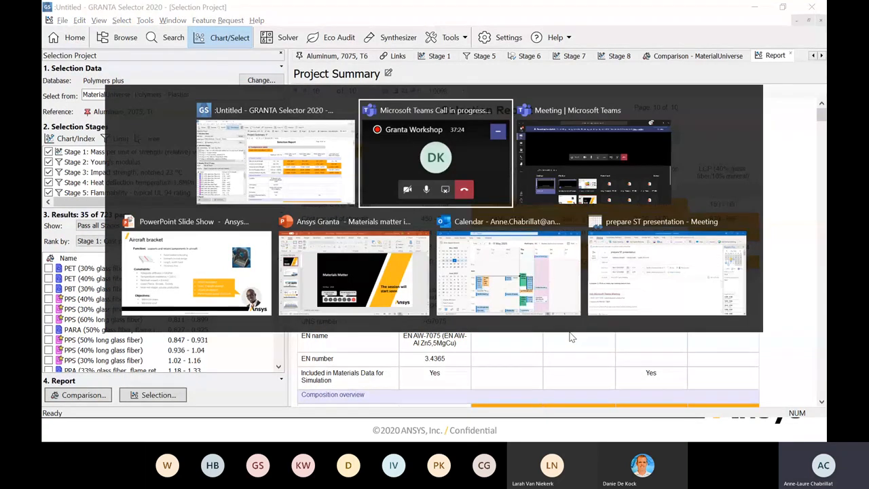
key(alt+Tab)
key(alt+Tab)
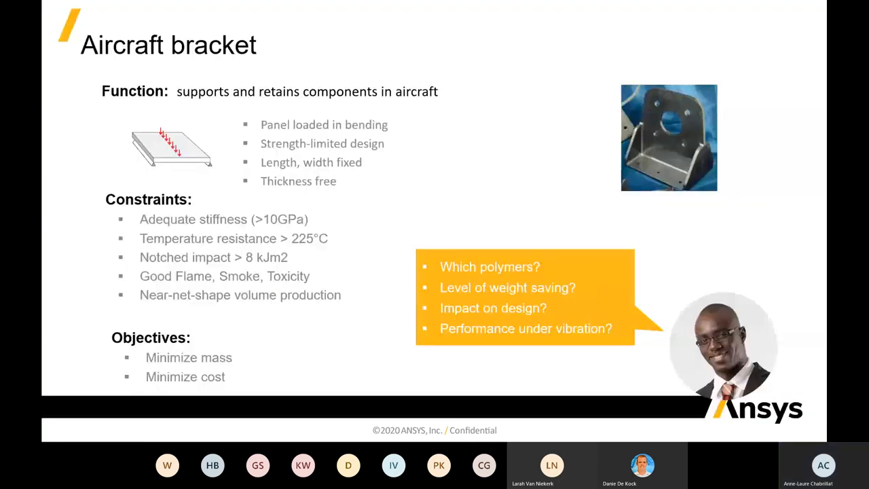
click(485, 242)
click(486, 242)
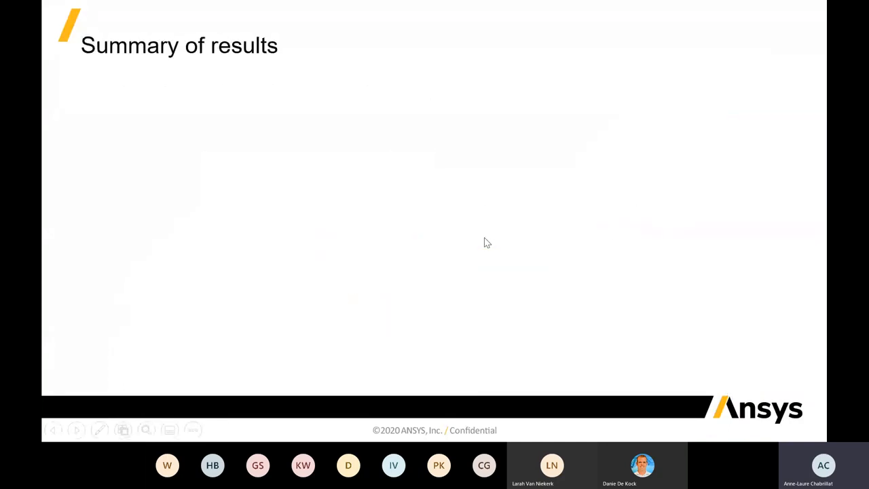
click(485, 242)
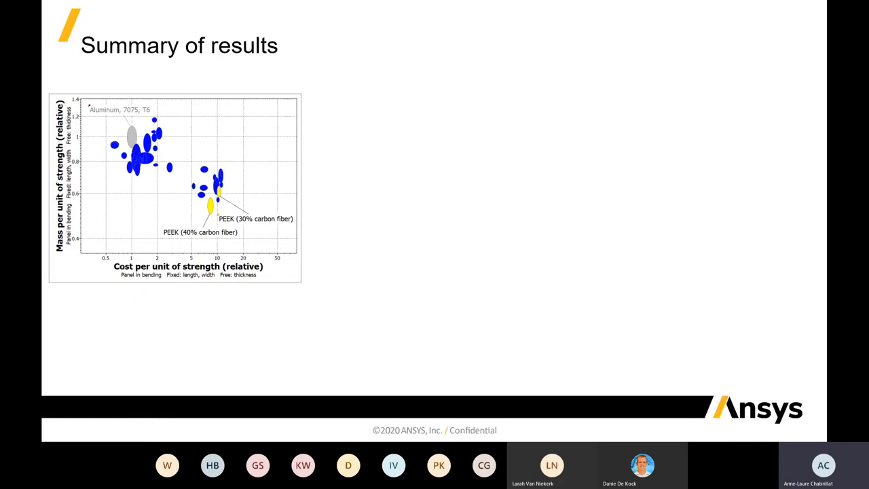
key(Right)
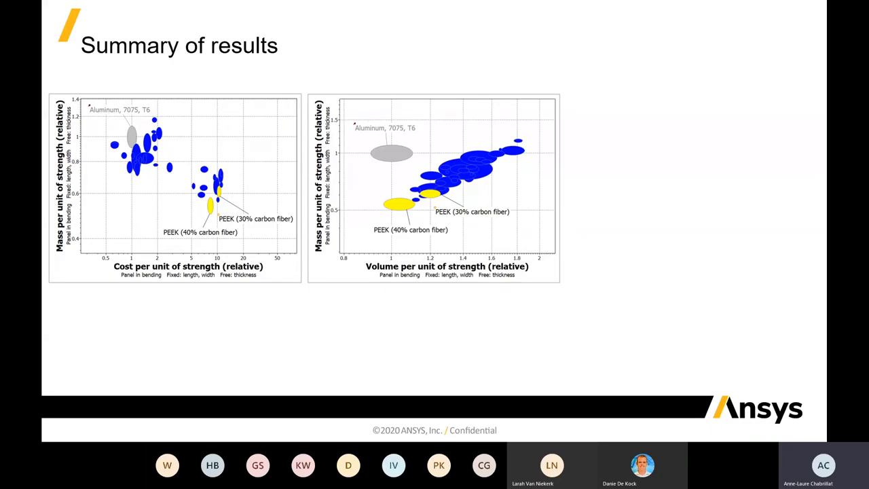
key(Right)
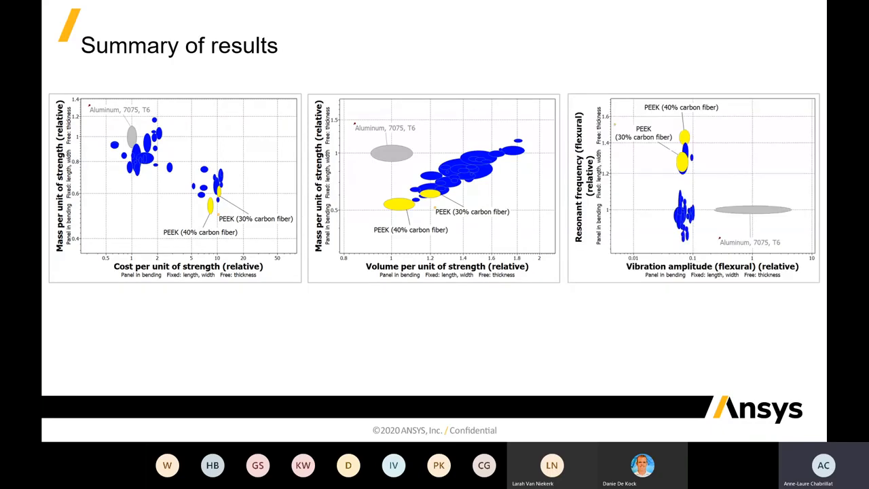